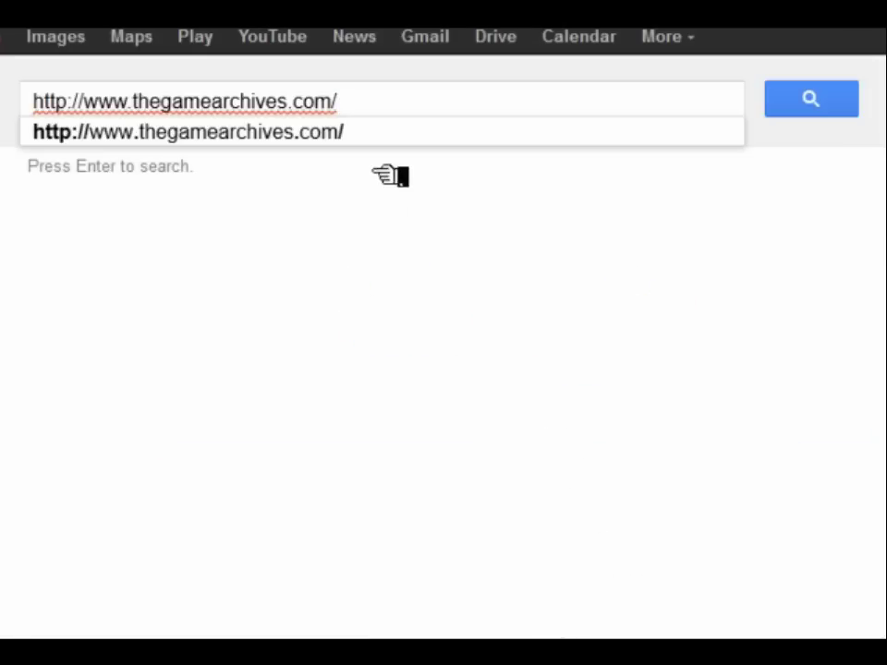
pyautogui.tripleClick(402, 101)
pyautogui.hotkey('ctrl', 'c')
pyautogui.press('BackSpace')
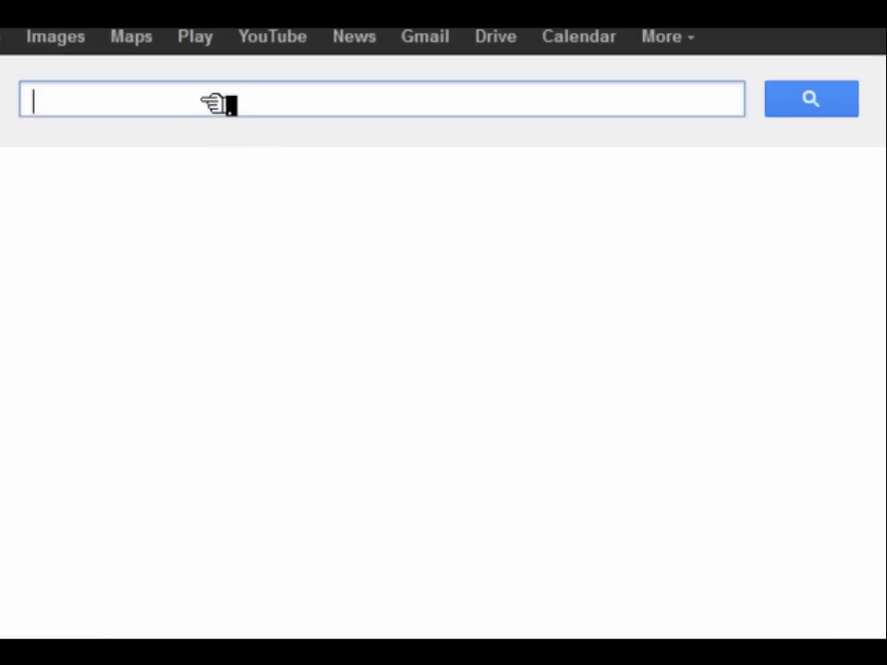
pyautogui.hotkey('ctrl', 'v')
pyautogui.click(828, 101)
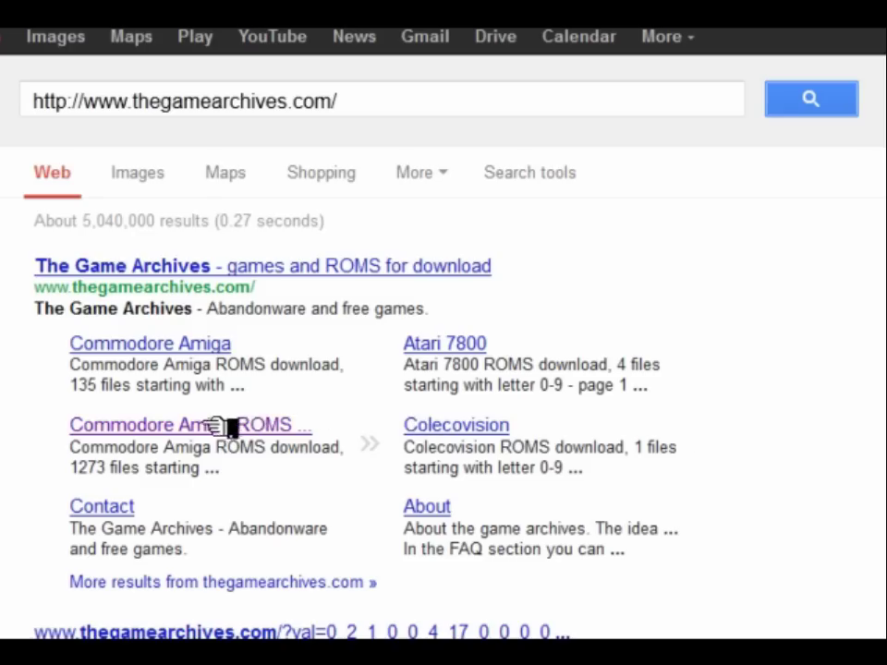
# From the Commodore Amiga ROMS section, download and save the Star wars (1988)(domark)[cr df] zip.
pyautogui.click(212, 426)
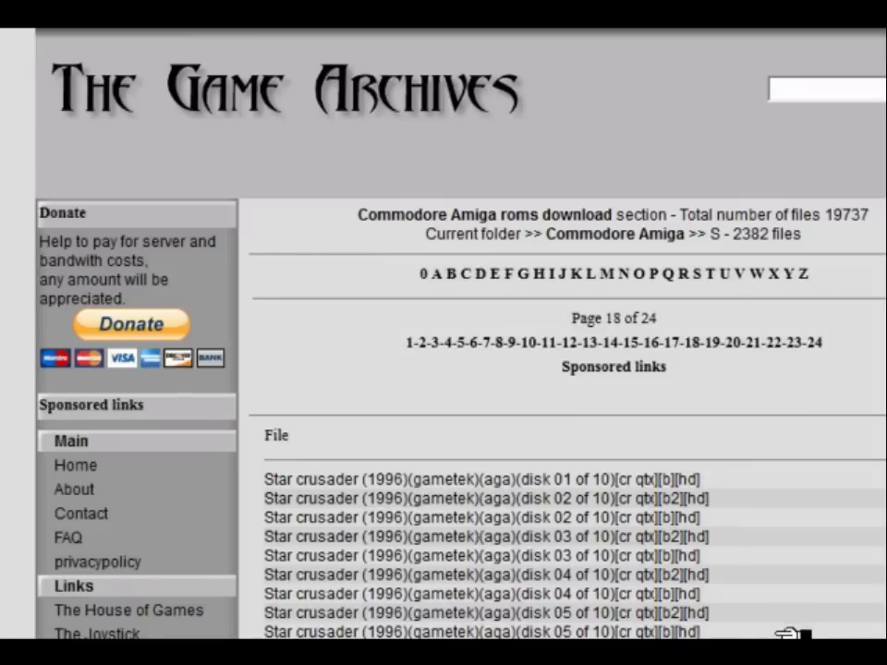
pyautogui.scroll(-15, 563, 416)
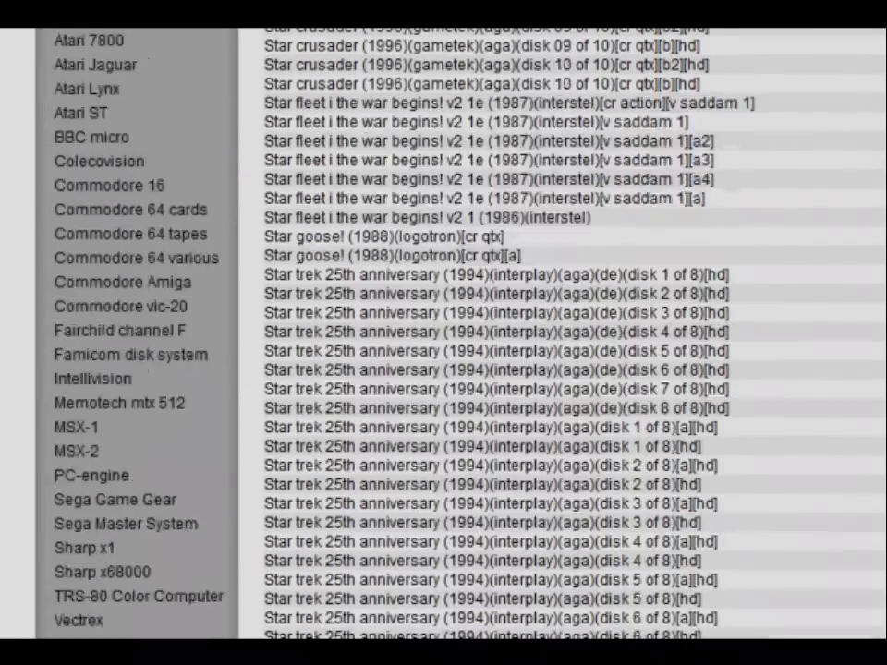
pyautogui.scroll(5, 564, 332)
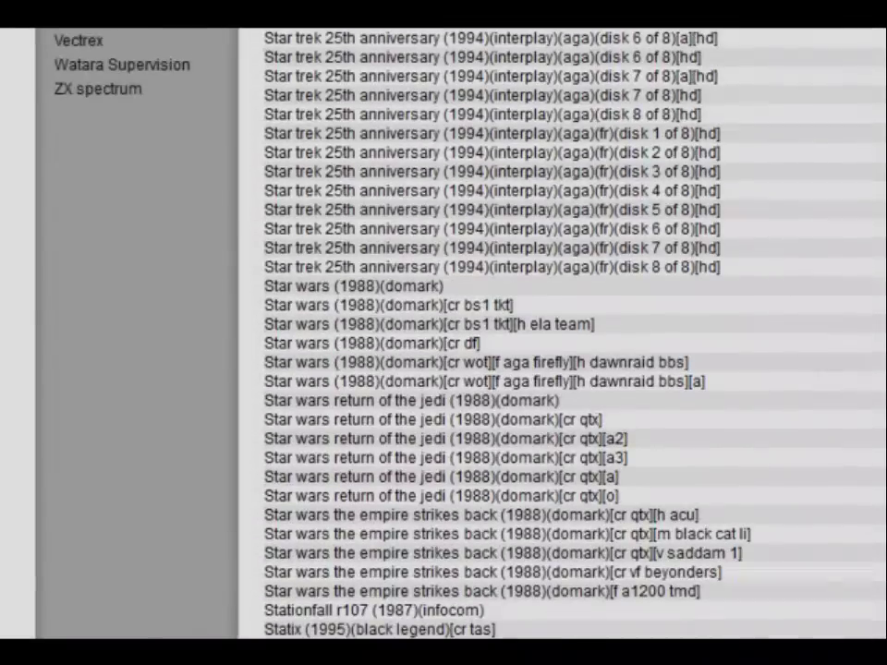
pyautogui.scroll(-3, 388, 277)
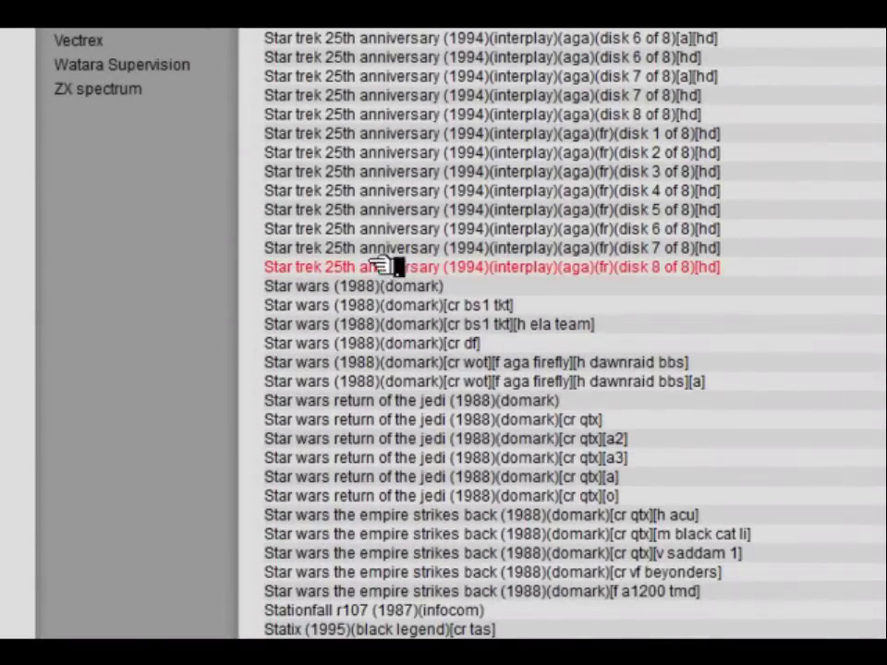
pyautogui.click(392, 343)
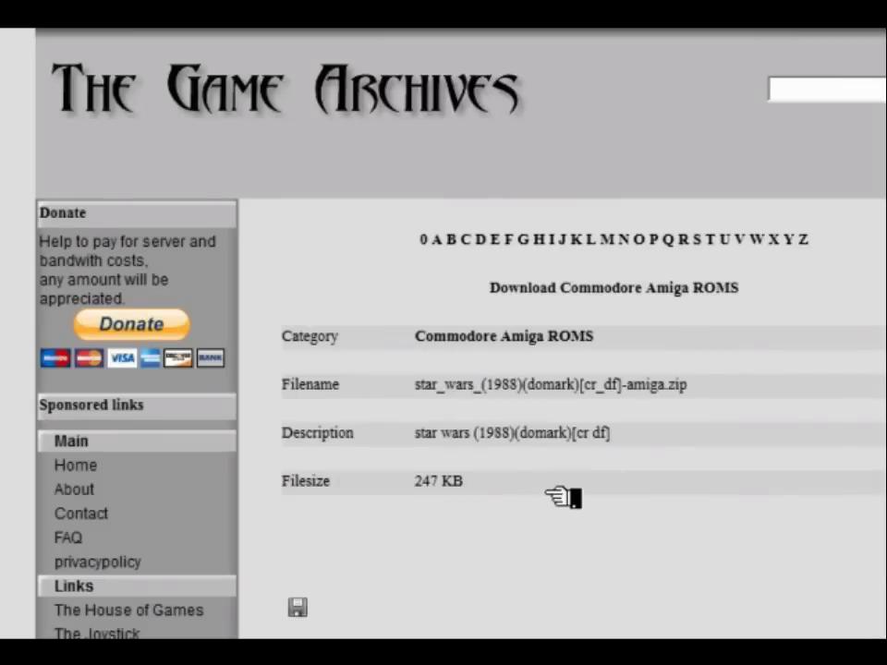
pyautogui.scroll(-2, 587, 475)
pyautogui.click(314, 466)
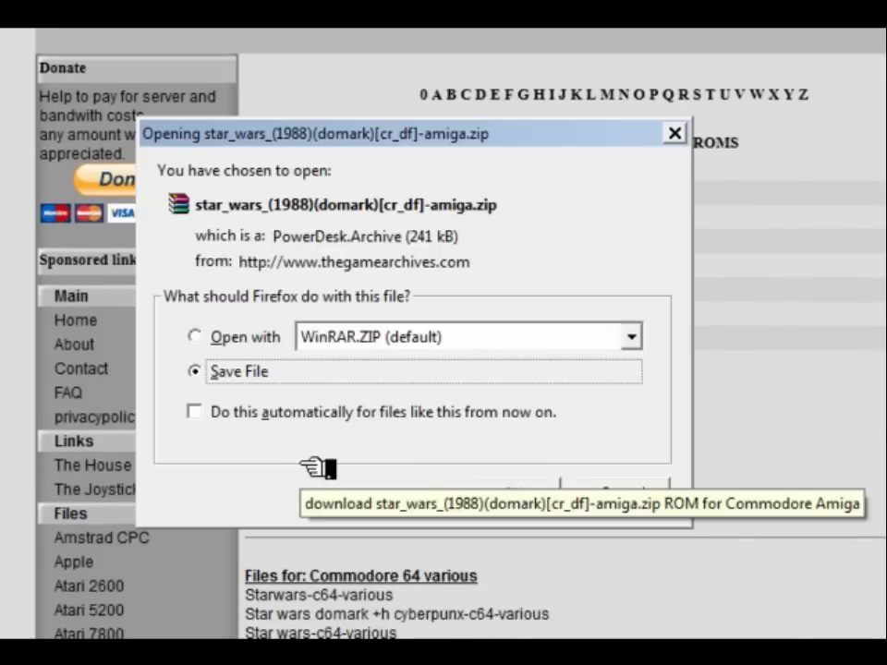
pyautogui.click(517, 493)
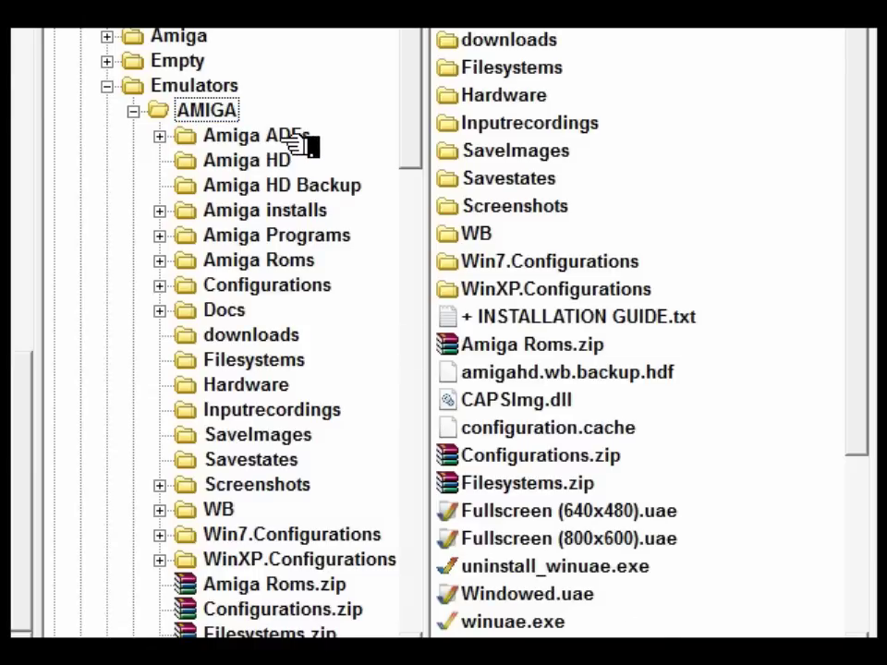
# Open the Amiga ADFs folder and locate the downloaded star_wars zip.
pyautogui.click(297, 140)
pyautogui.scroll(-4, 617, 388)
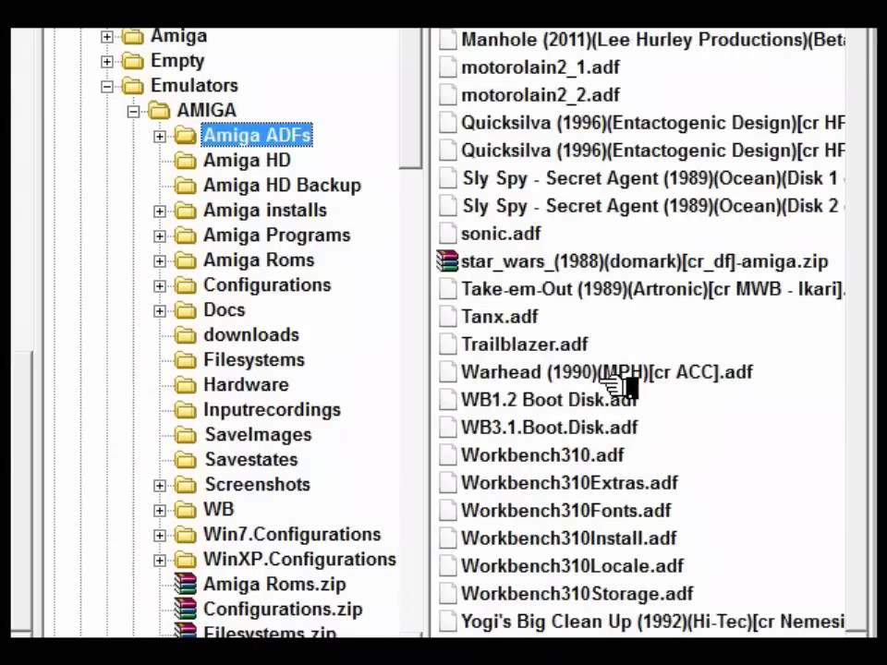
pyautogui.click(657, 266)
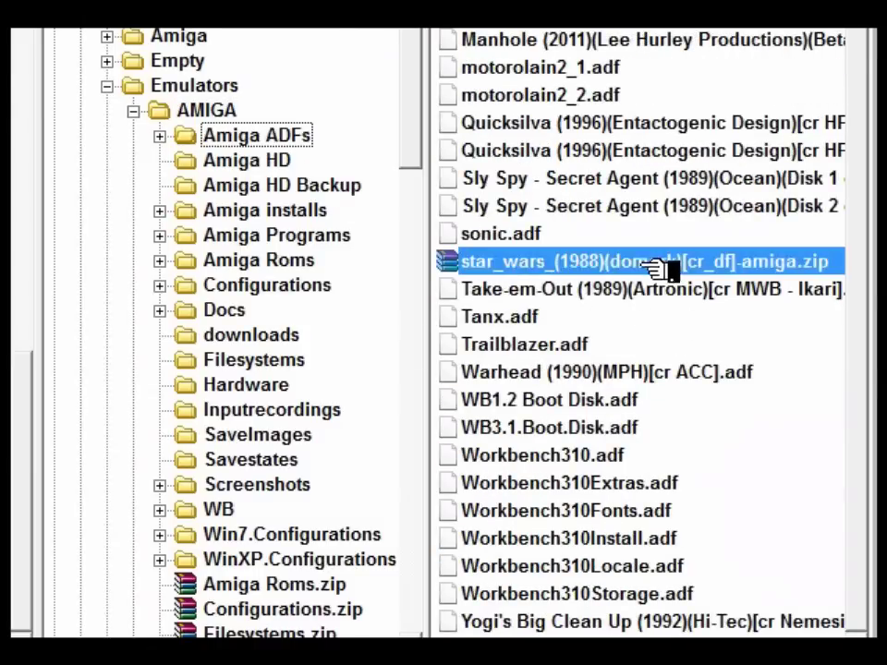
pyautogui.hscroll(5, 637, 332)
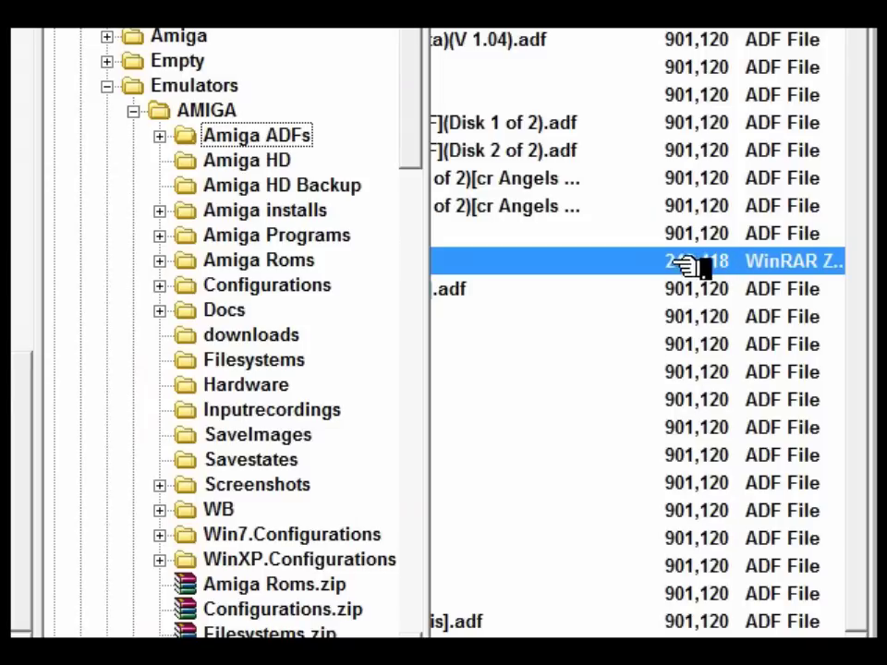
pyautogui.hscroll(-5, 637, 332)
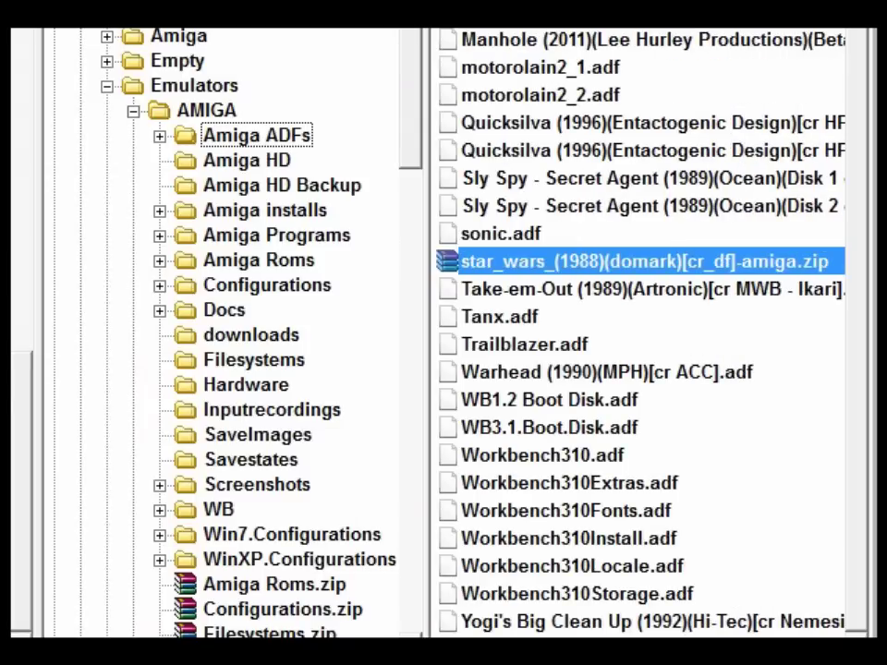
pyautogui.doubleClick(495, 261)
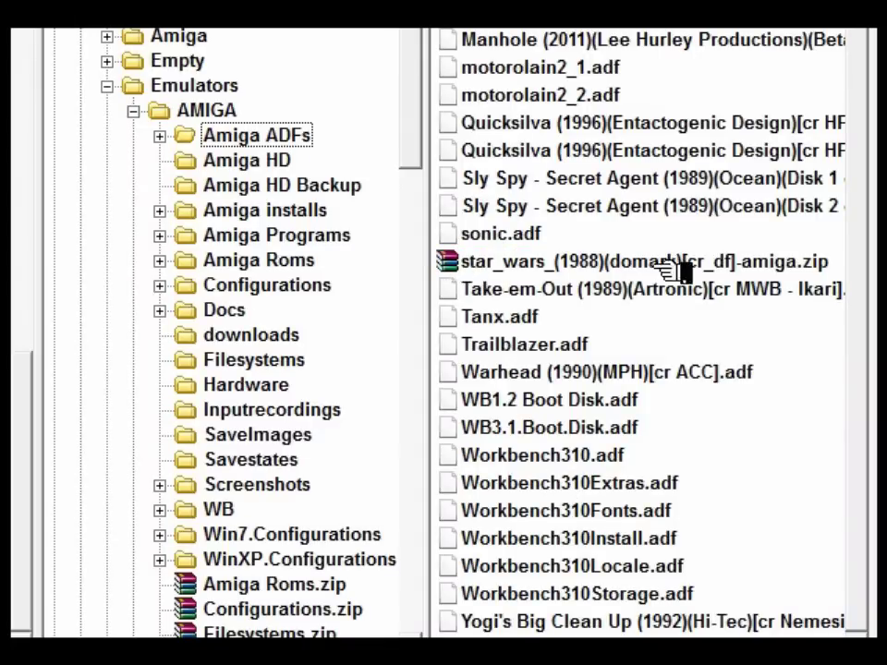
# Extract the zip's Star Wars ADF into the folder, then delete the zip.
pyautogui.rightClick(467, 262)
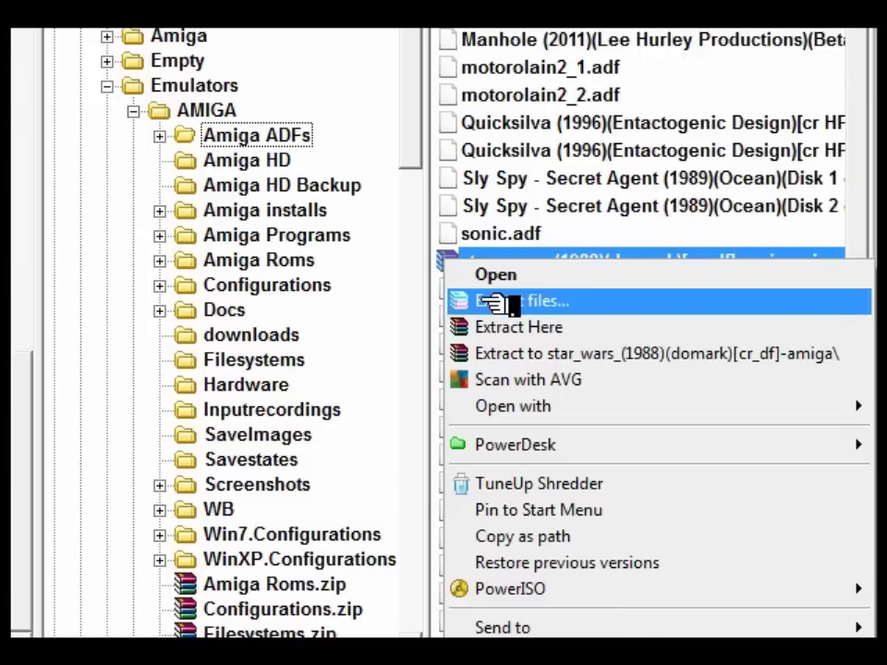
pyautogui.click(511, 327)
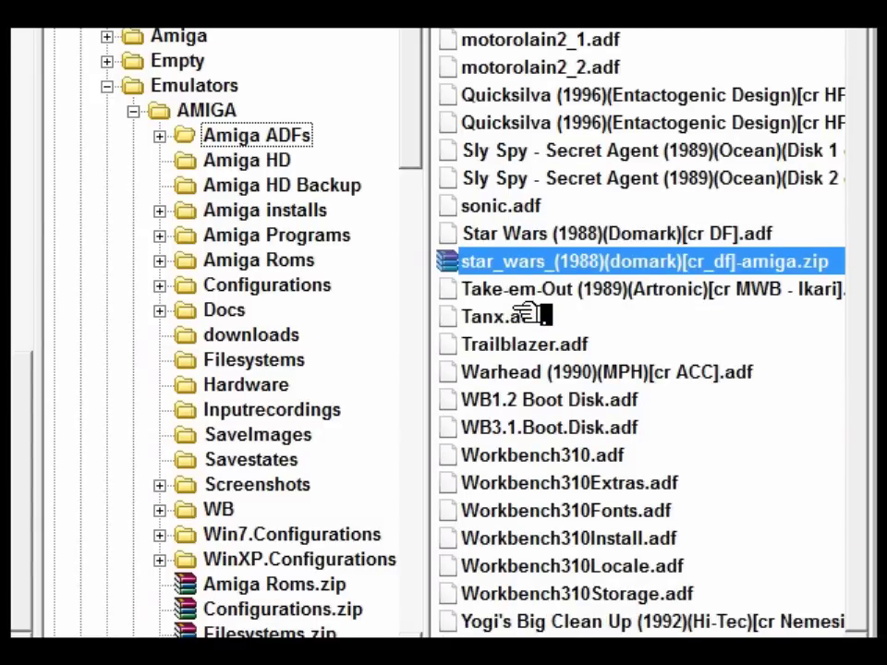
pyautogui.press('Delete')
pyautogui.click(527, 311)
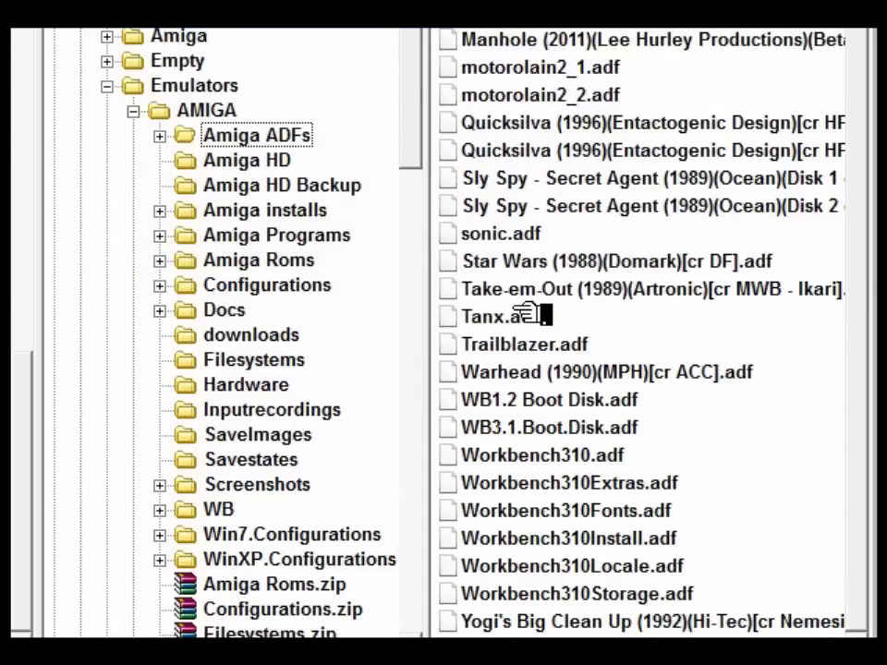
# Rename the Star Wars disk image to StarWars.adf.
pyautogui.click(531, 264)
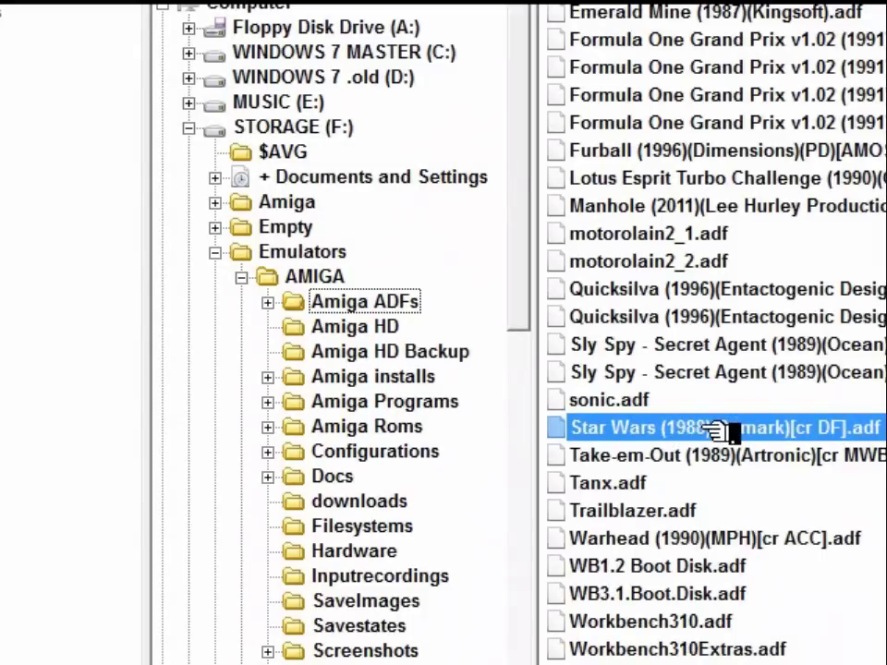
pyautogui.click(859, 428)
pyautogui.moveTo(846, 428); pyautogui.dragTo(676, 429)
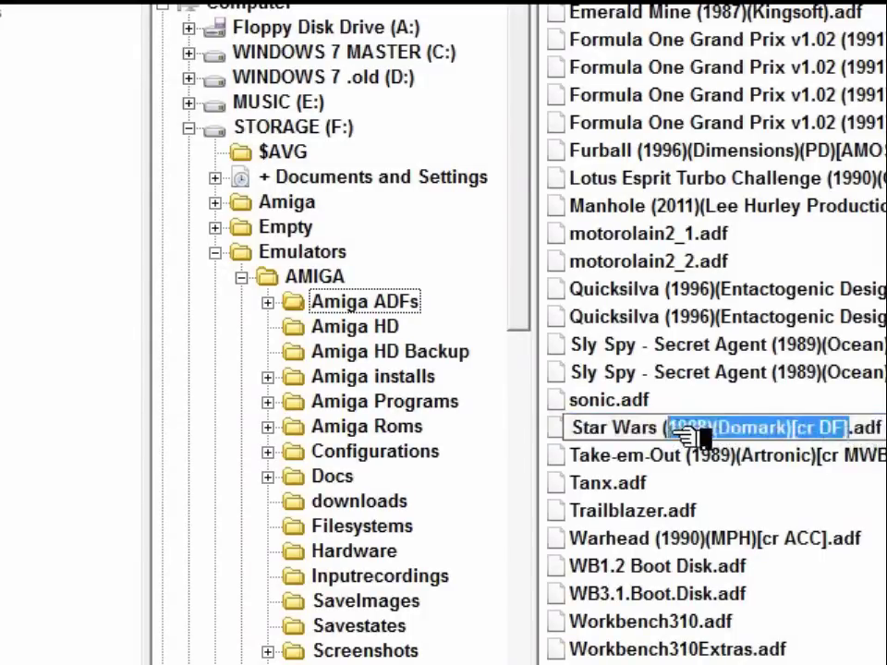
pyautogui.press('BackSpace')
pyautogui.press('BackSpace')
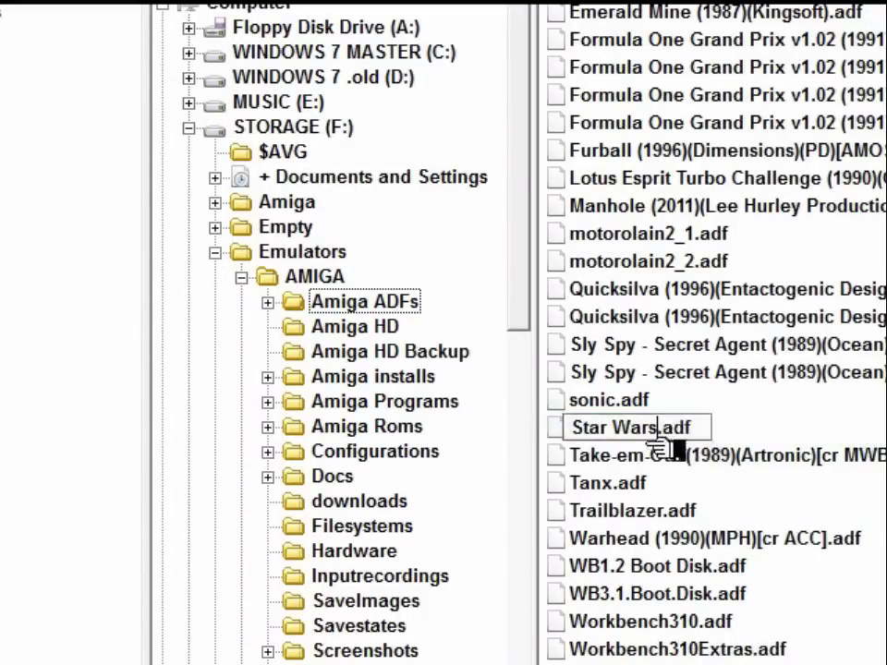
pyautogui.click(617, 427)
pyautogui.press('BackSpace')
pyautogui.click(646, 458)
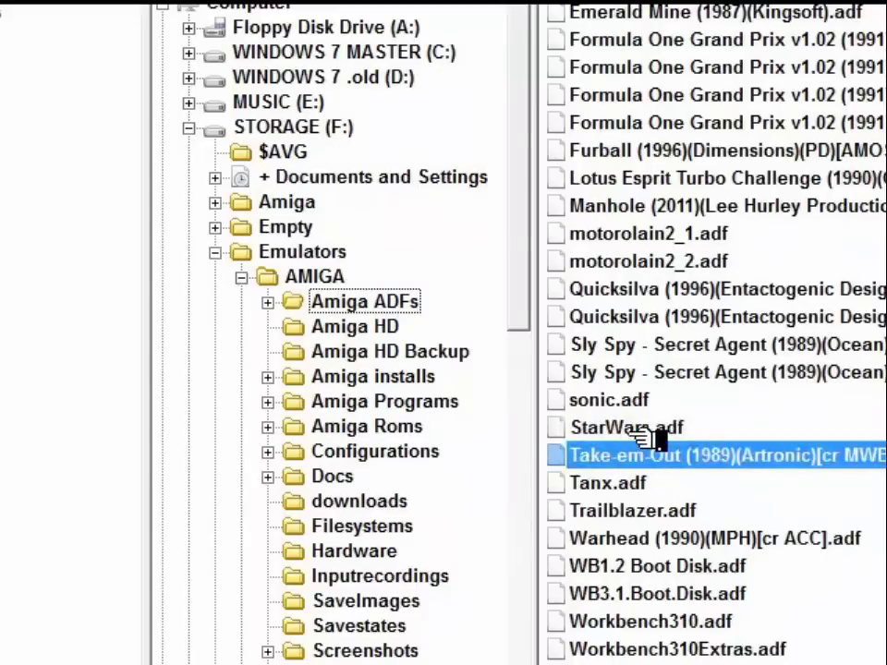
# Pack StarWars.adf into a StarWars.zip archive with Best compression.
pyautogui.click(637, 429)
pyautogui.rightClick(646, 432)
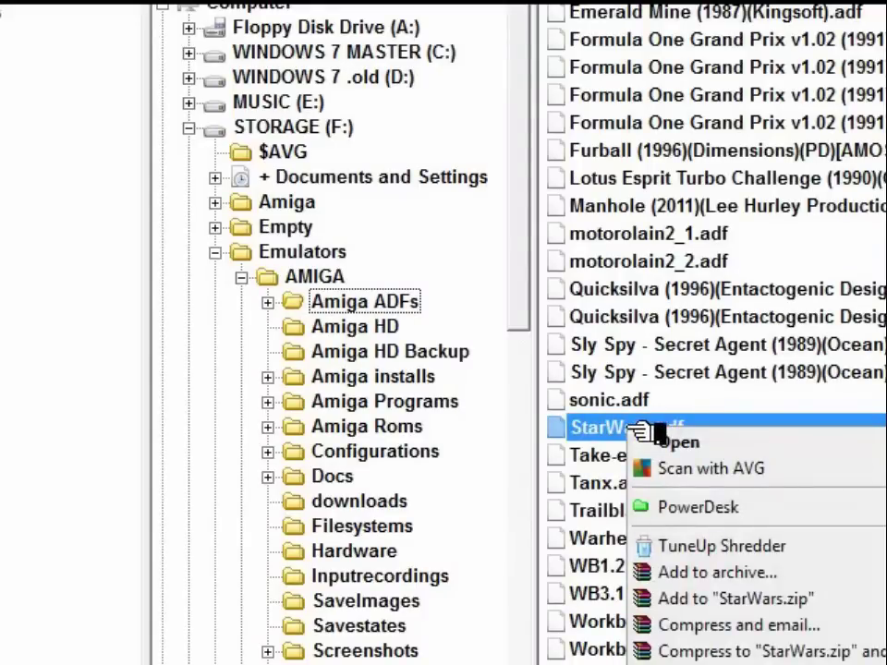
pyautogui.click(709, 571)
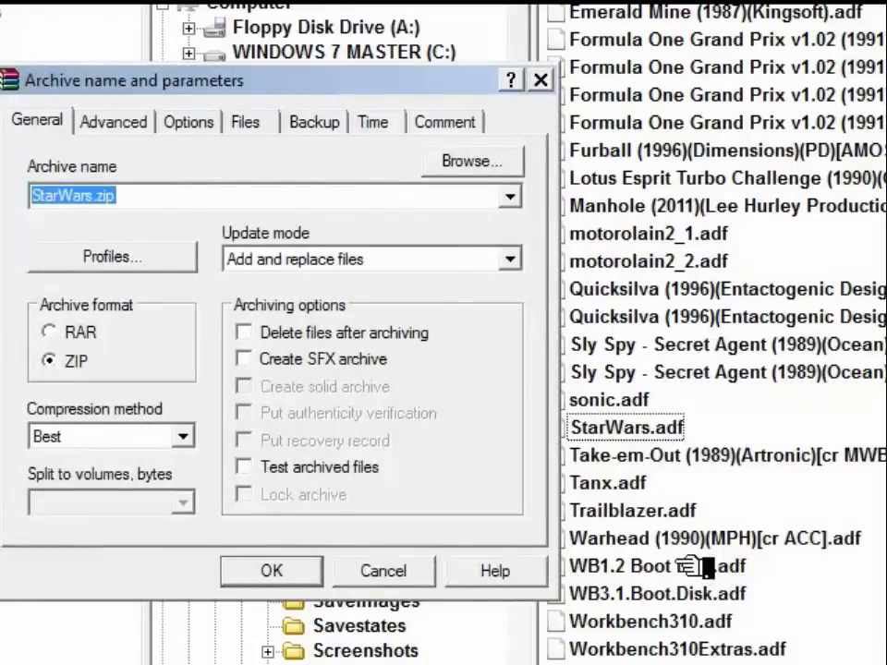
pyautogui.click(183, 438)
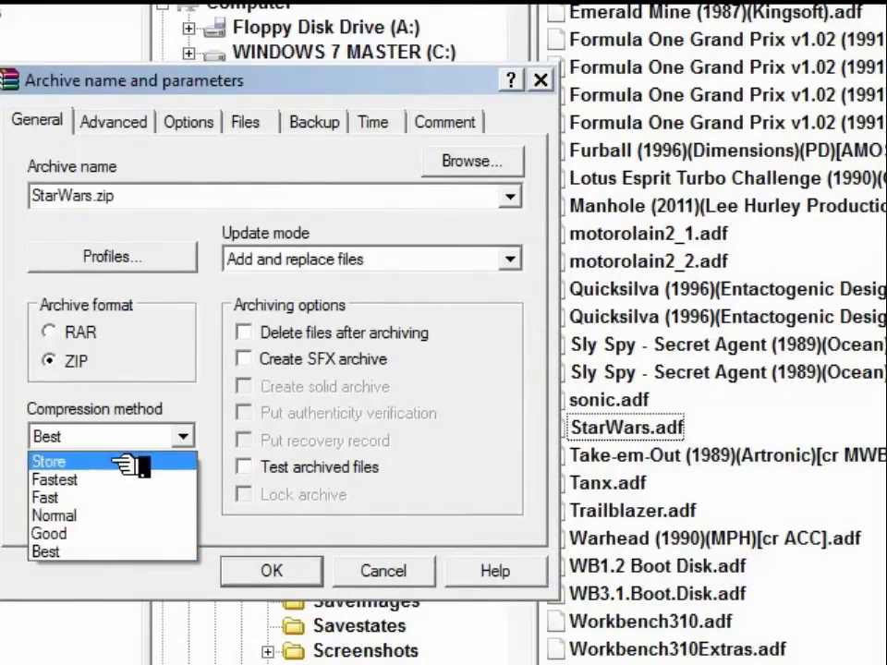
pyautogui.click(122, 552)
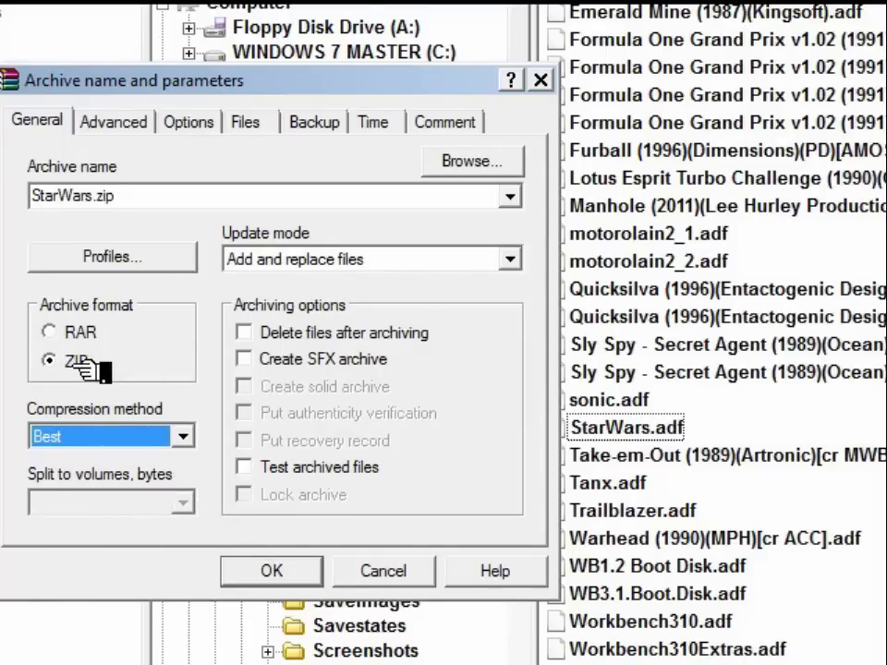
pyautogui.click(277, 569)
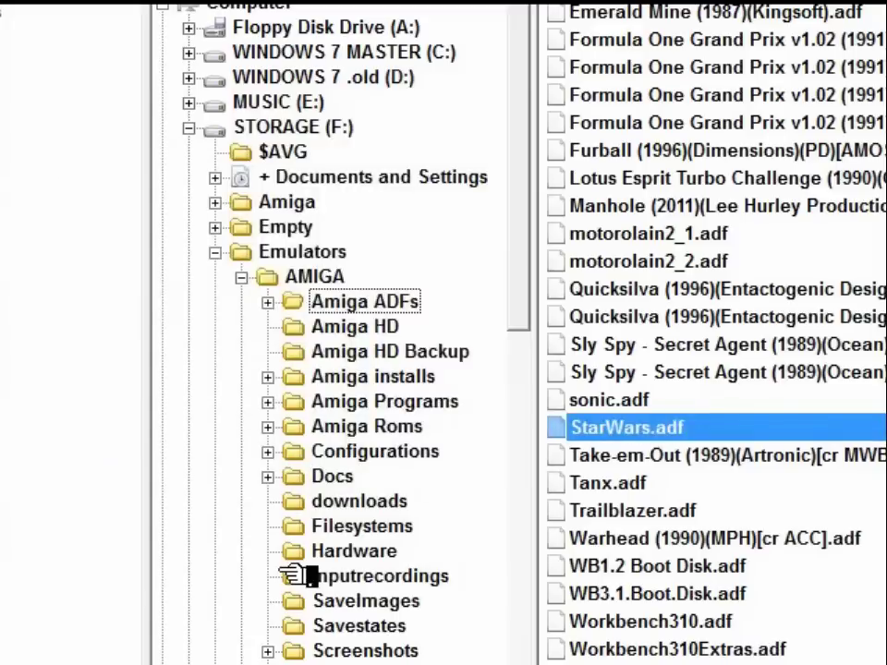
# Copy StarWars.zip onto Floppy Disk Drive (A:) and view the floppy's contents.
pyautogui.click(644, 456)
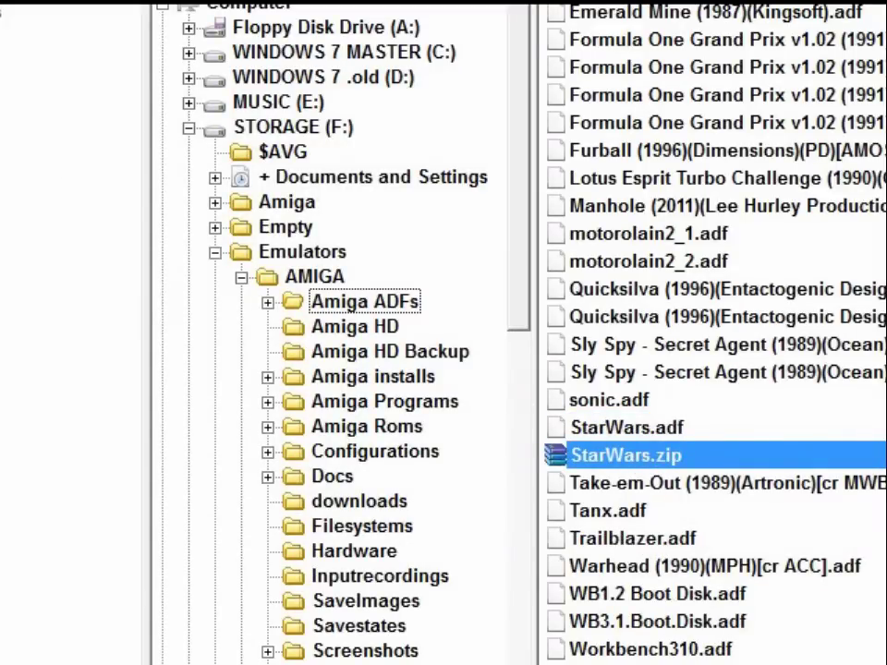
pyautogui.hscroll(5, 711, 333)
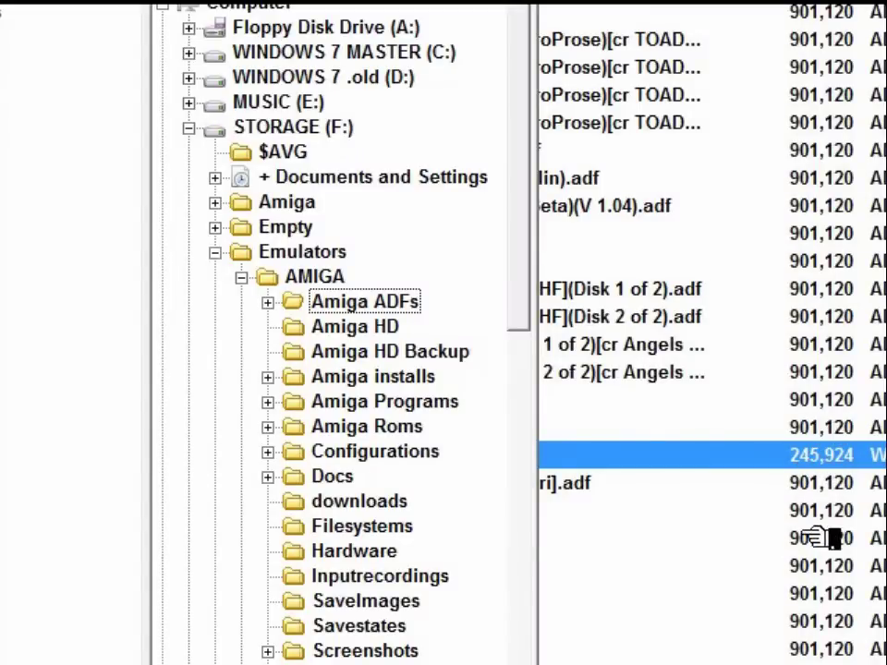
pyautogui.hscroll(-5, 675, 496)
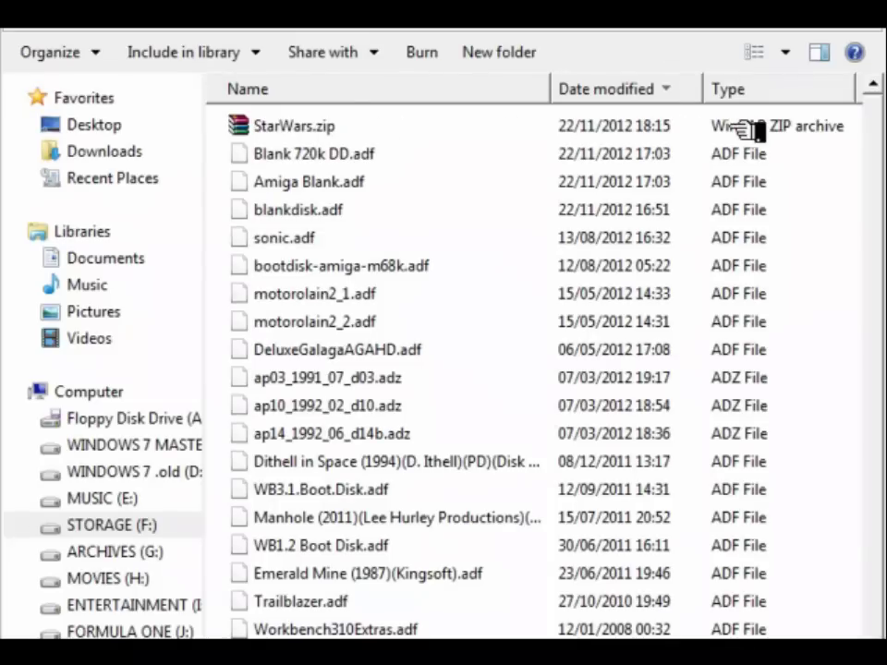
pyautogui.click(304, 129)
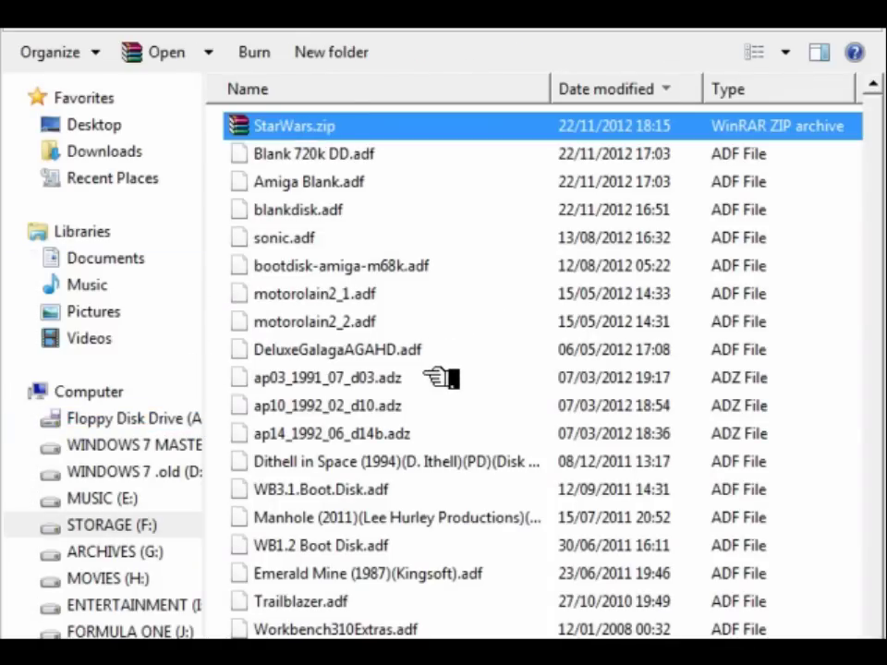
pyautogui.moveTo(559, 438); pyautogui.dragTo(391, 295)
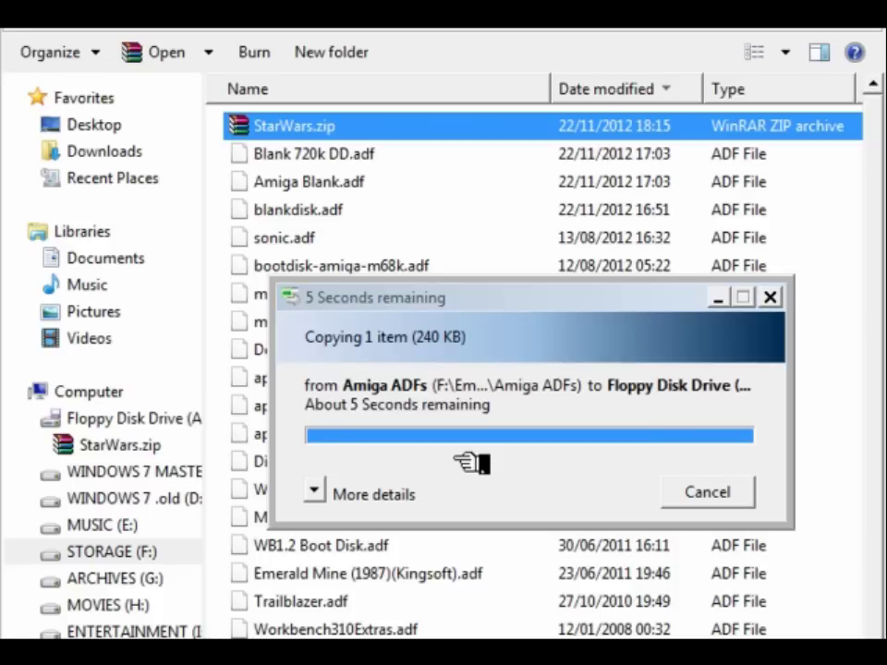
pyautogui.click(179, 417)
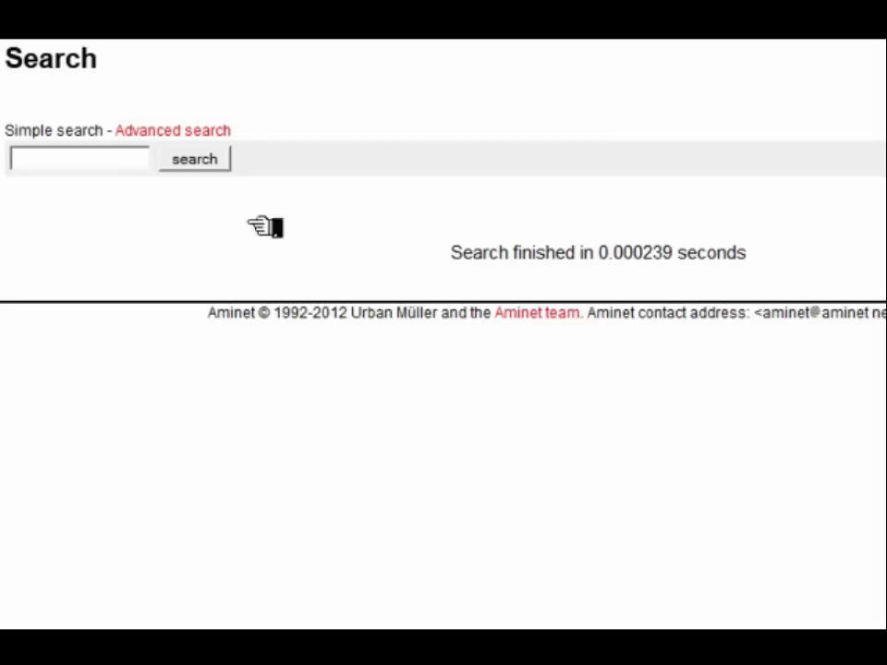
# Search Aminet for transadf.
pyautogui.click(120, 167)
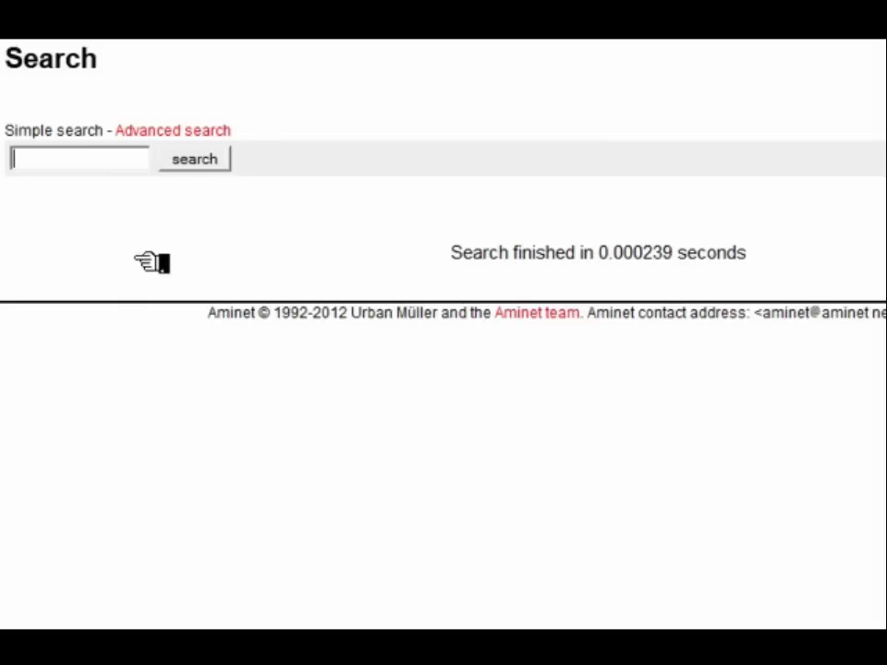
pyautogui.write('trans')
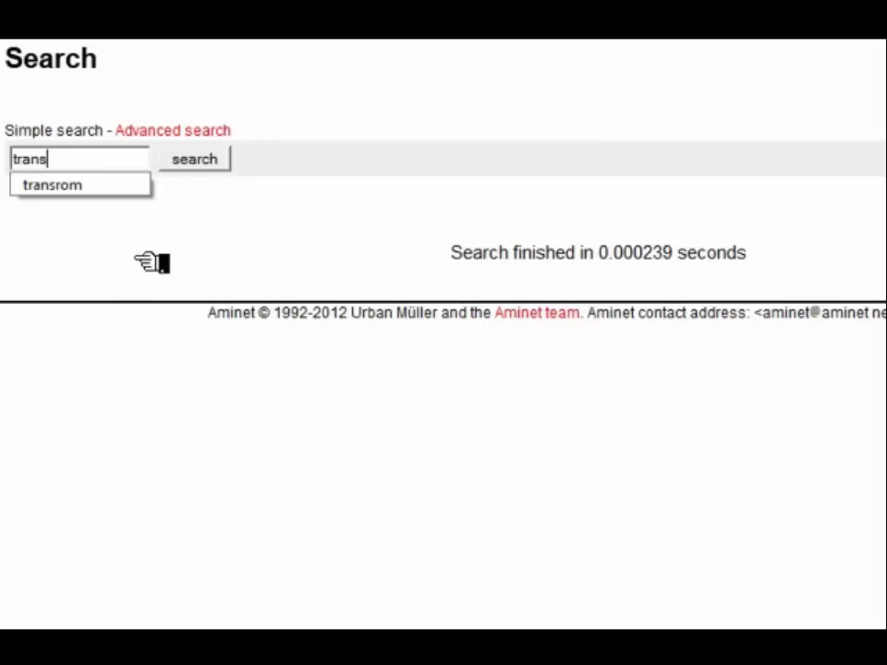
pyautogui.write('adf')
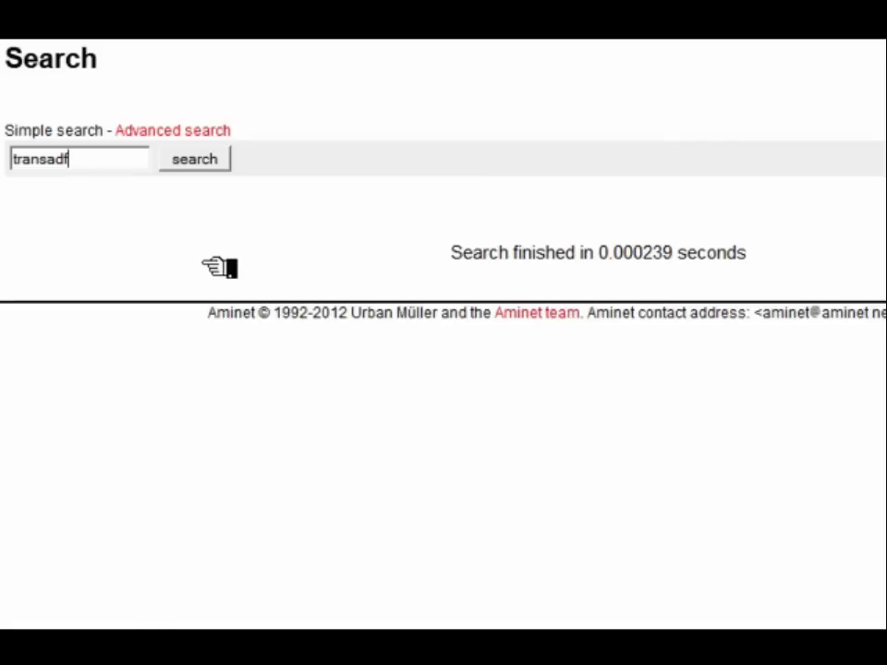
pyautogui.click(197, 166)
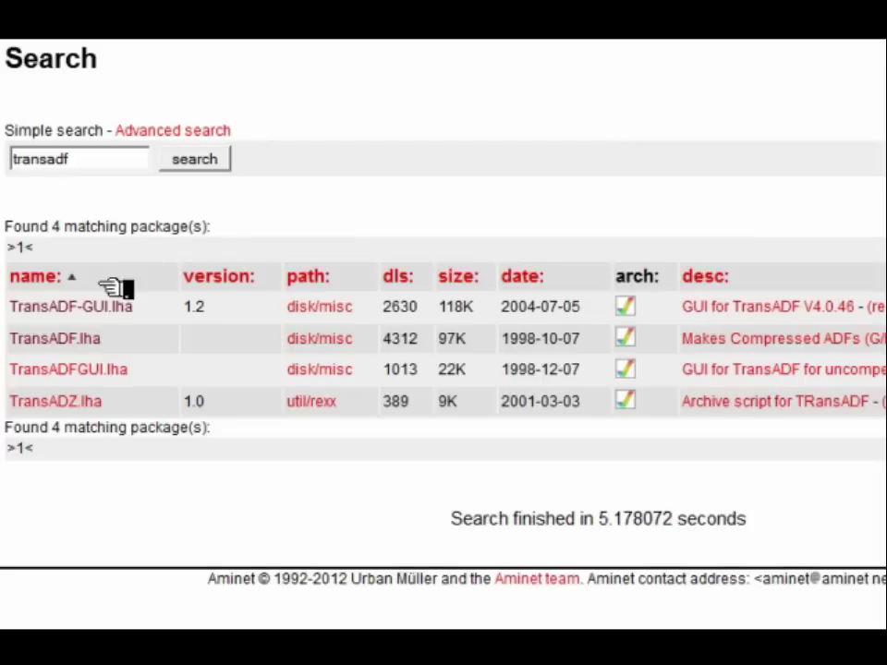
# Download and save TransADF.lha and TransADF-GUI.lha.
pyautogui.click(92, 343)
pyautogui.click(476, 511)
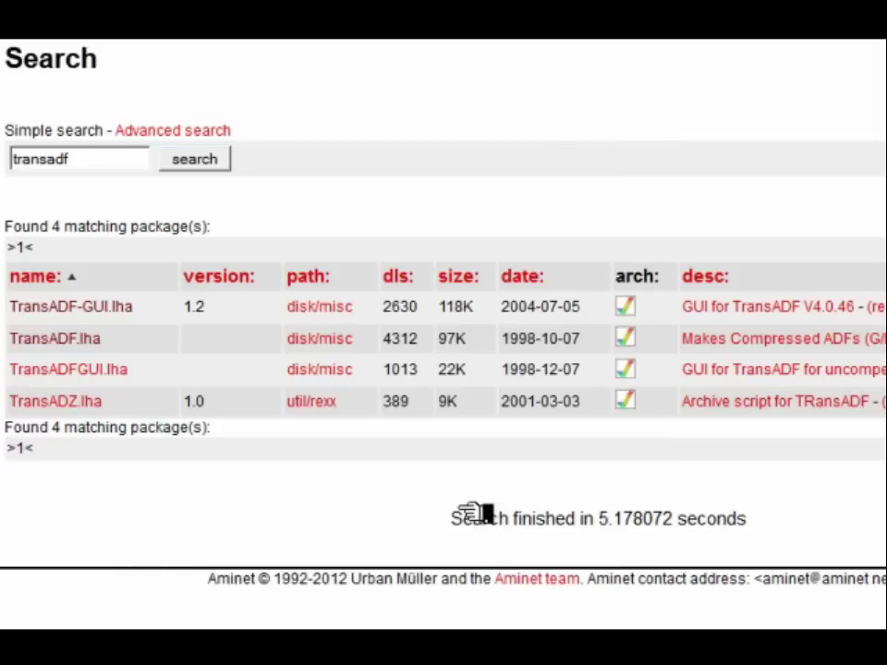
pyautogui.click(107, 309)
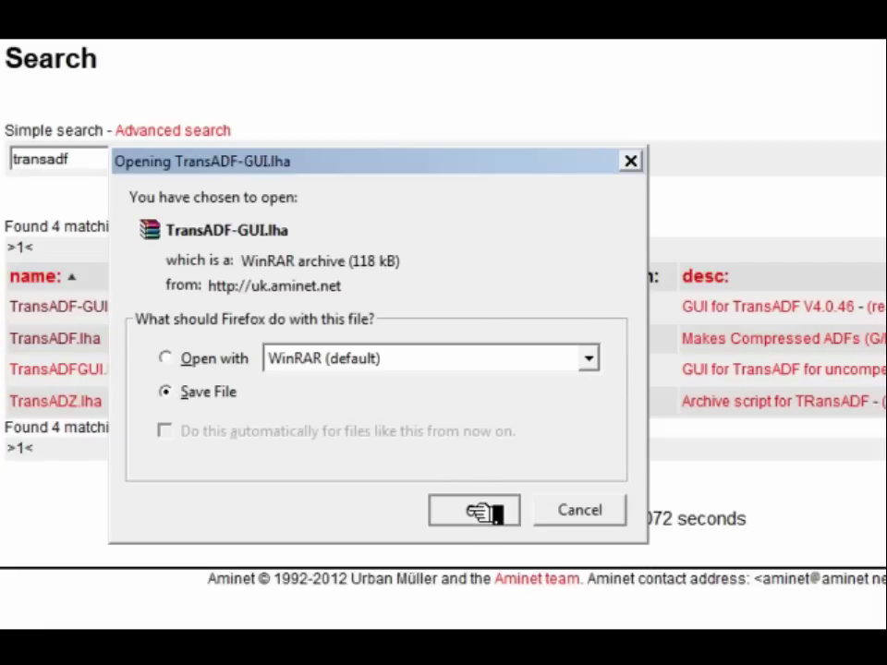
pyautogui.click(480, 510)
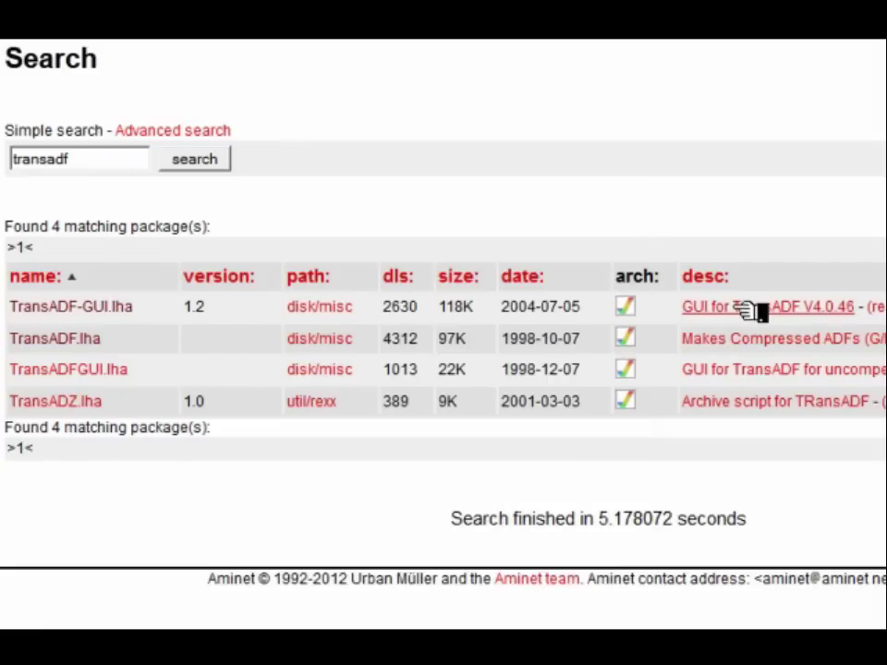
# Search Aminet for lha.run and save it.
pyautogui.doubleClick(93, 159)
pyautogui.write('lha.run')
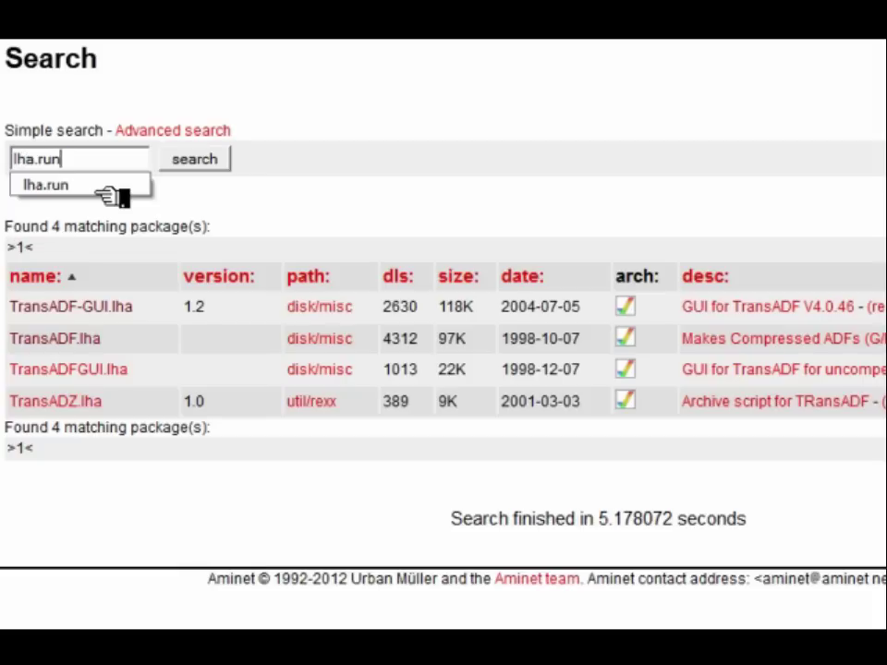
pyautogui.press('Return')
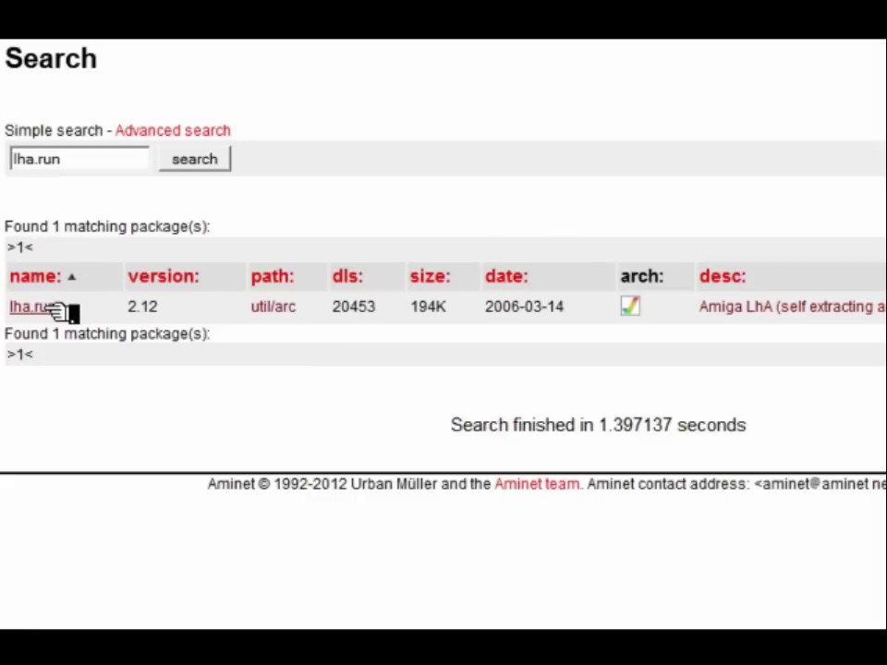
pyautogui.click(55, 310)
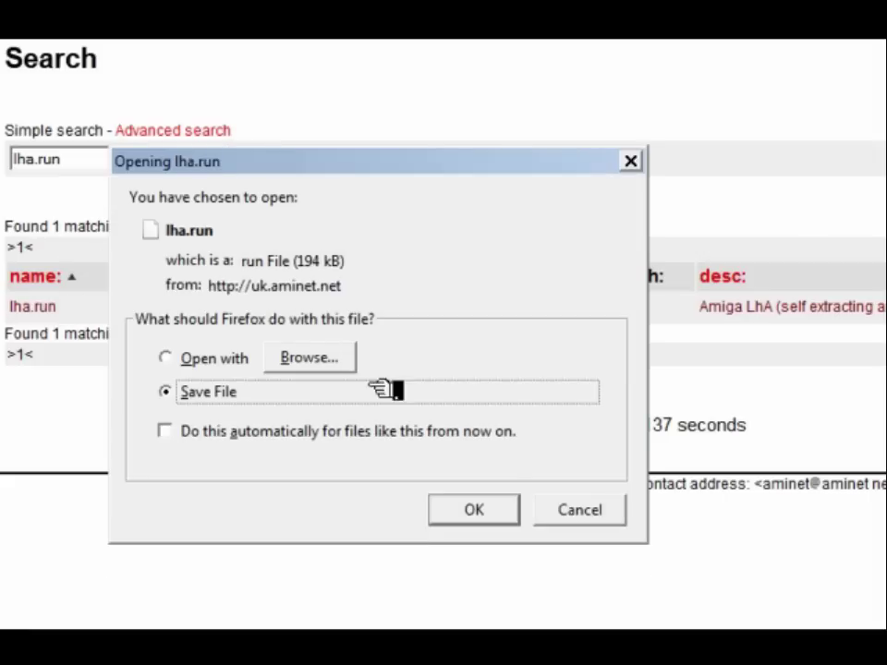
pyautogui.click(484, 510)
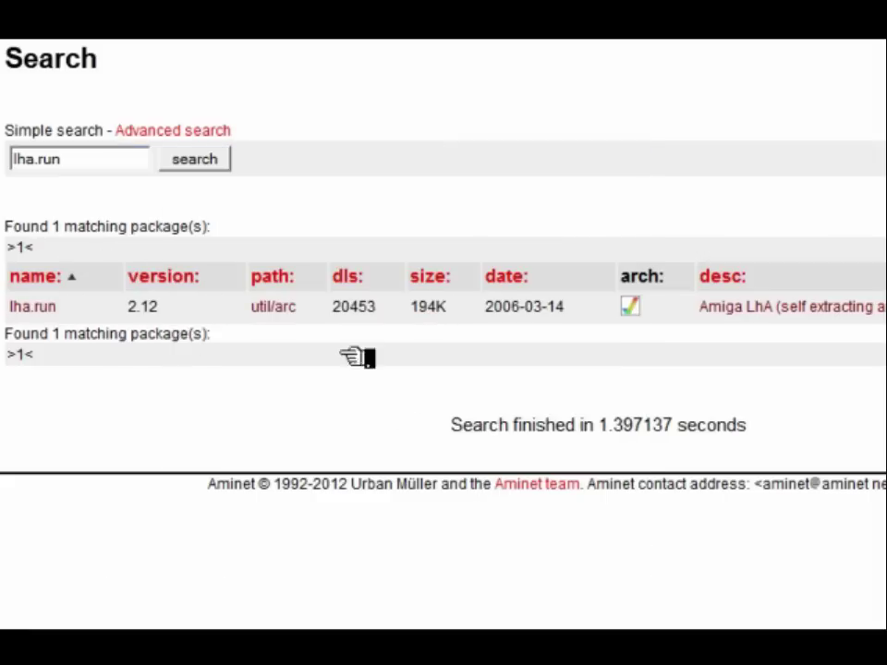
# Search Aminet for unzip and save UnZip.lha.
pyautogui.tripleClick(100, 162)
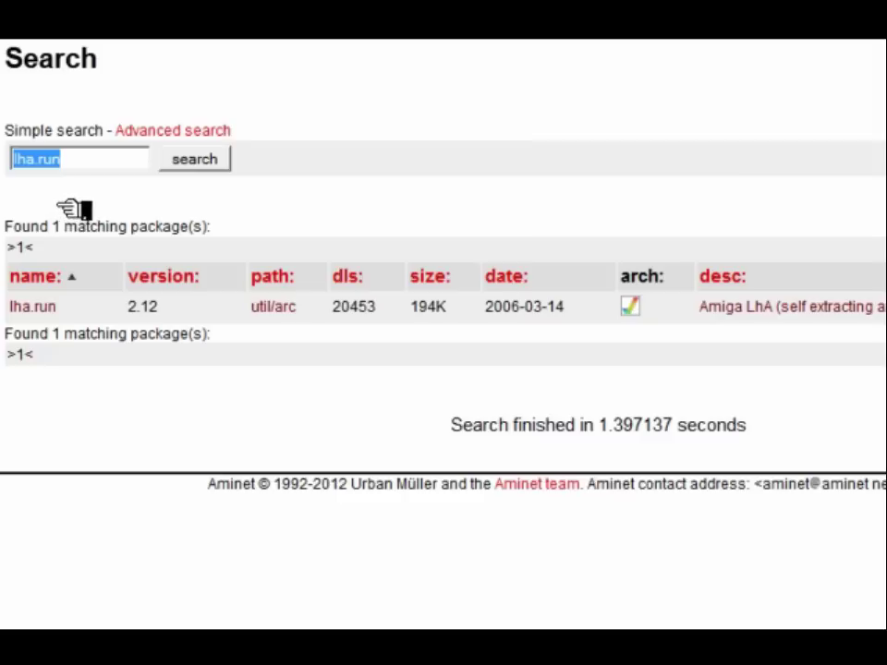
pyautogui.write('unz')
pyautogui.click(74, 209)
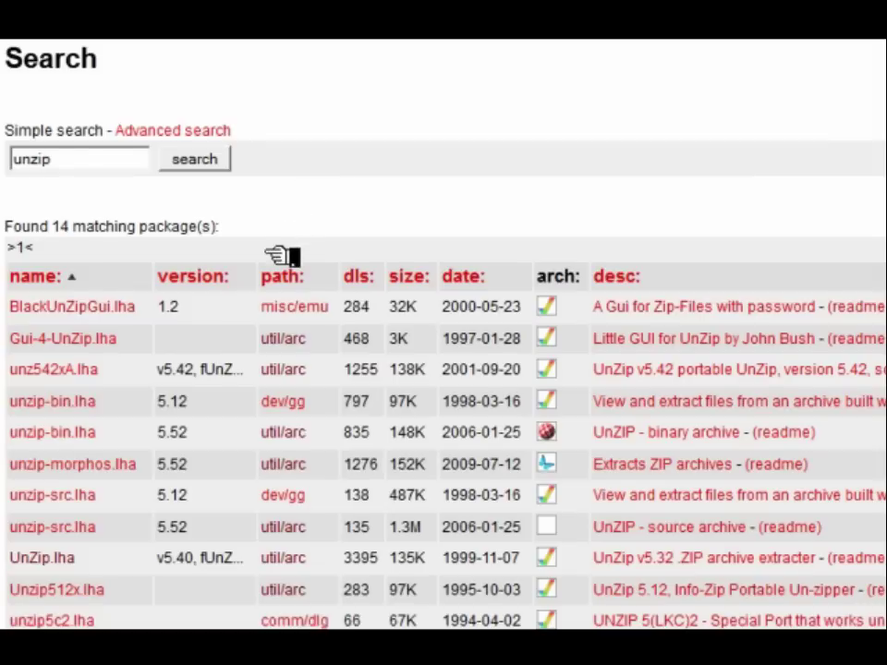
pyautogui.scroll(-1, 272, 314)
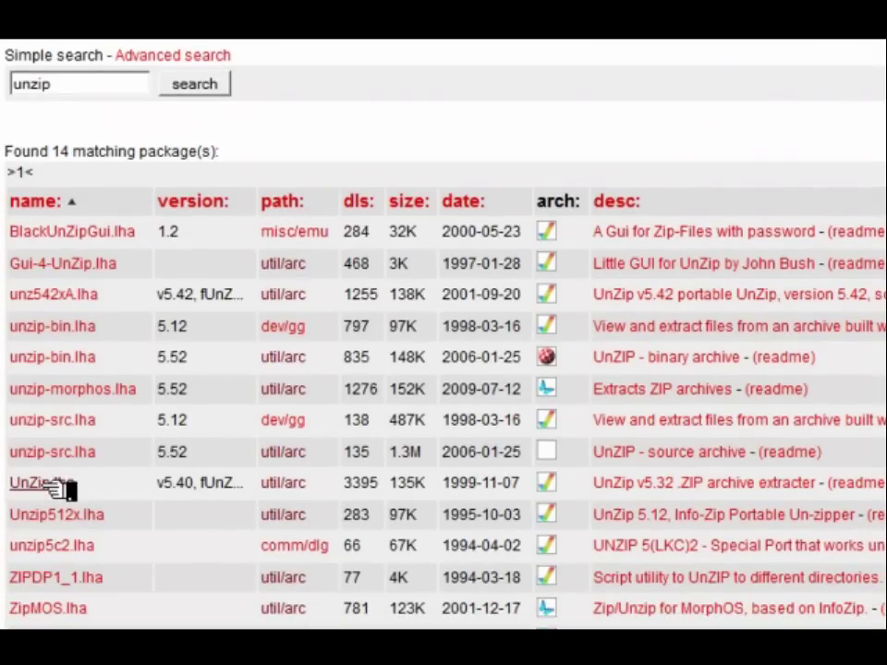
pyautogui.click(123, 488)
pyautogui.click(473, 509)
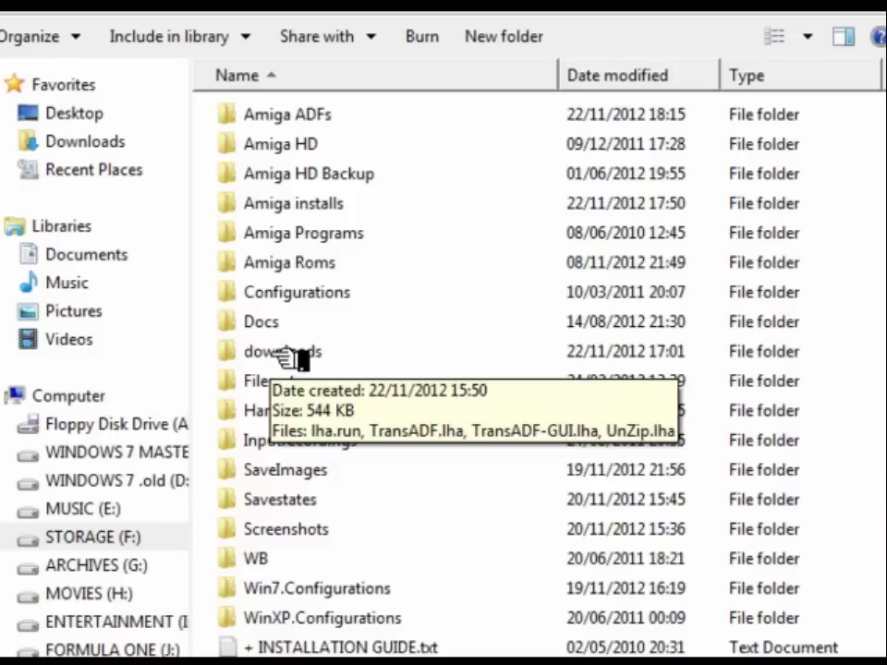
# Copy the four downloaded files from the downloads folder onto Floppy Disk Drive (A:).
pyautogui.doubleClick(277, 359)
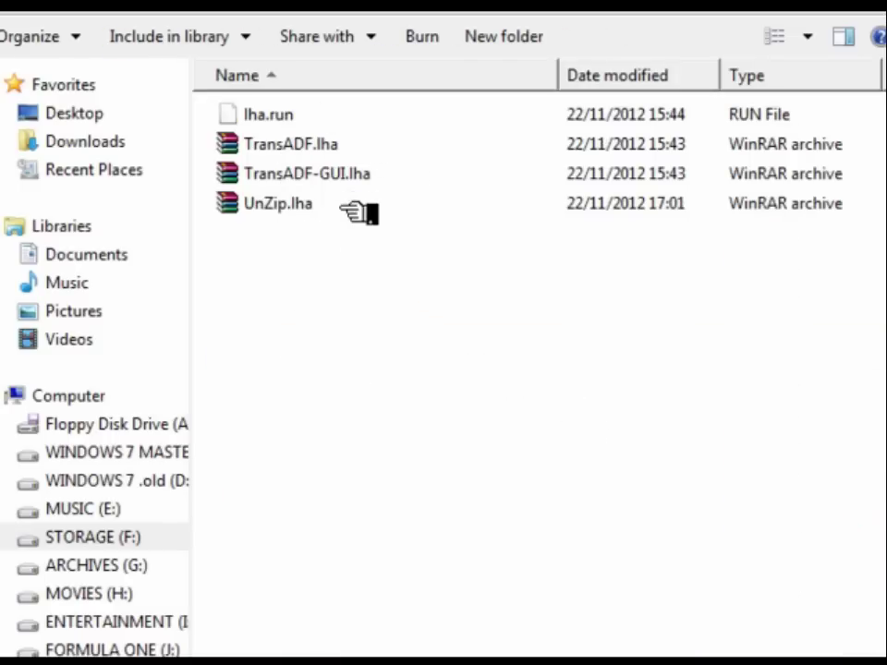
pyautogui.moveTo(371, 250); pyautogui.dragTo(293, 123)
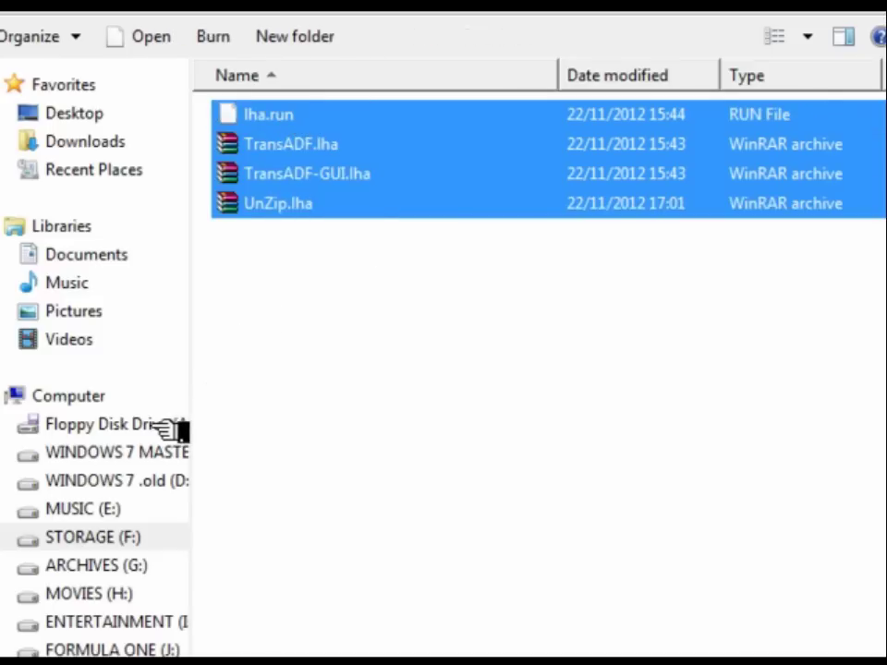
pyautogui.moveTo(169, 429); pyautogui.dragTo(174, 428)
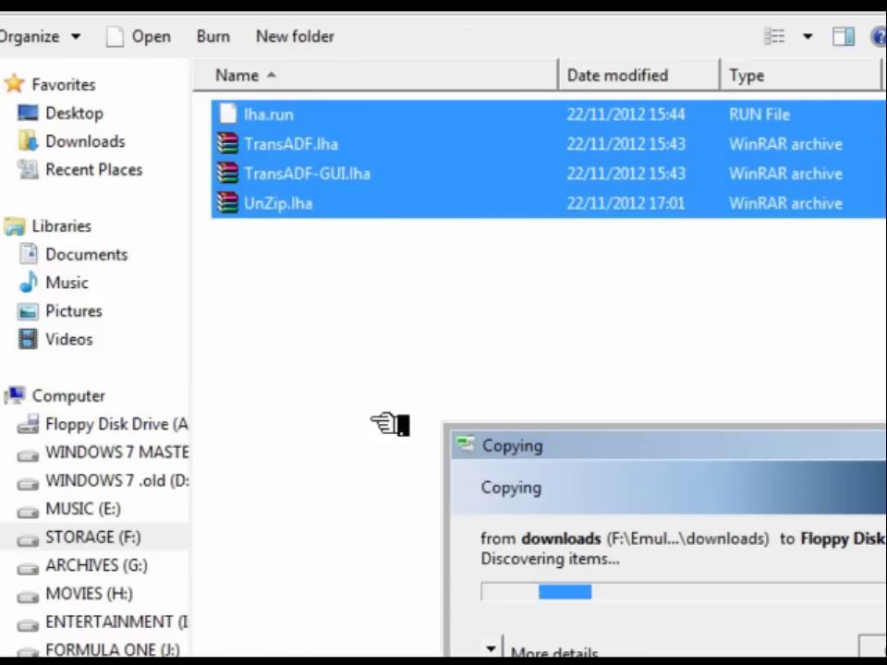
pyautogui.moveTo(562, 437); pyautogui.dragTo(331, 272)
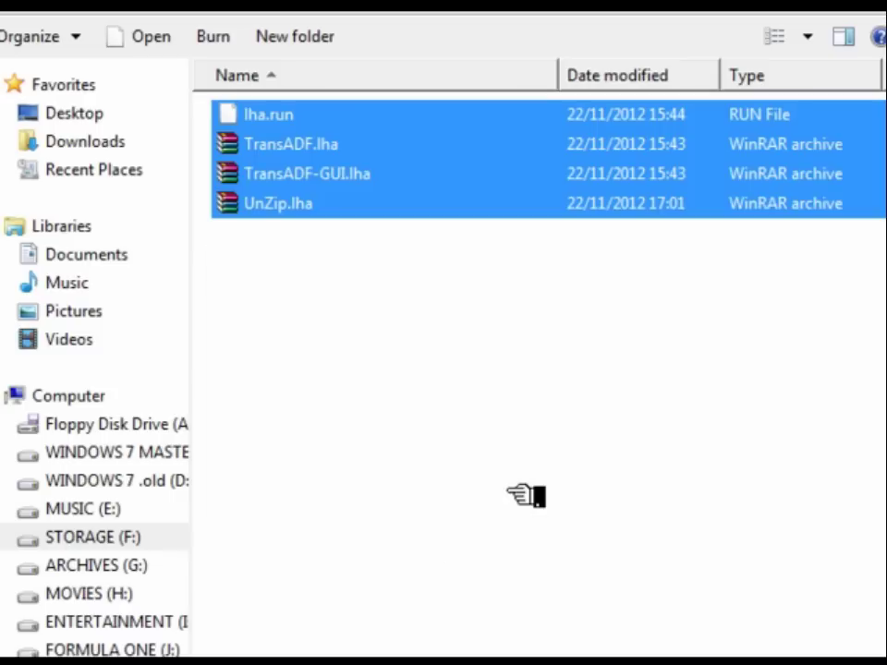
# Check the floppy's contents, then open the Workbench disk's window in the Amiga.
pyautogui.click(120, 424)
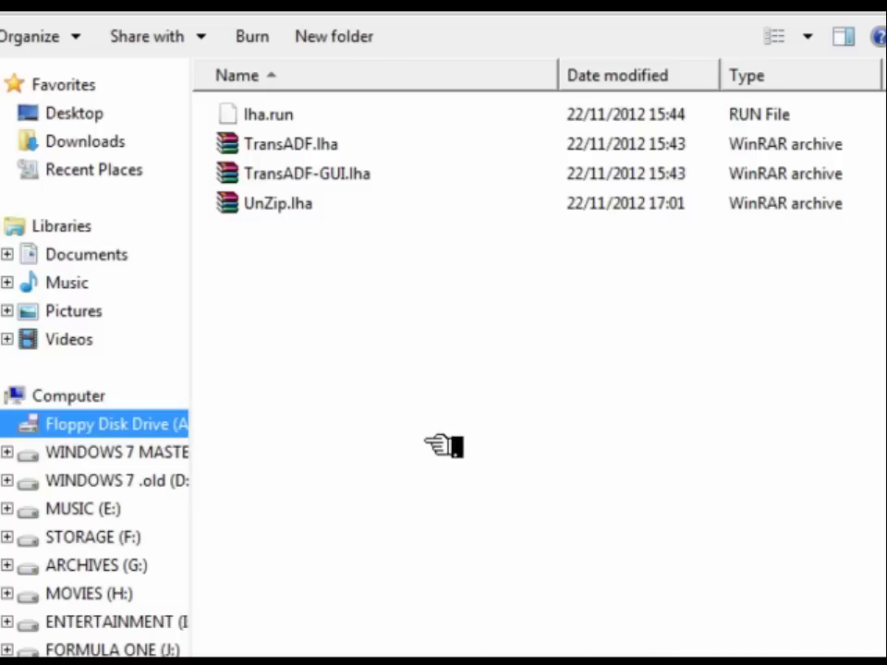
pyautogui.click(322, 299)
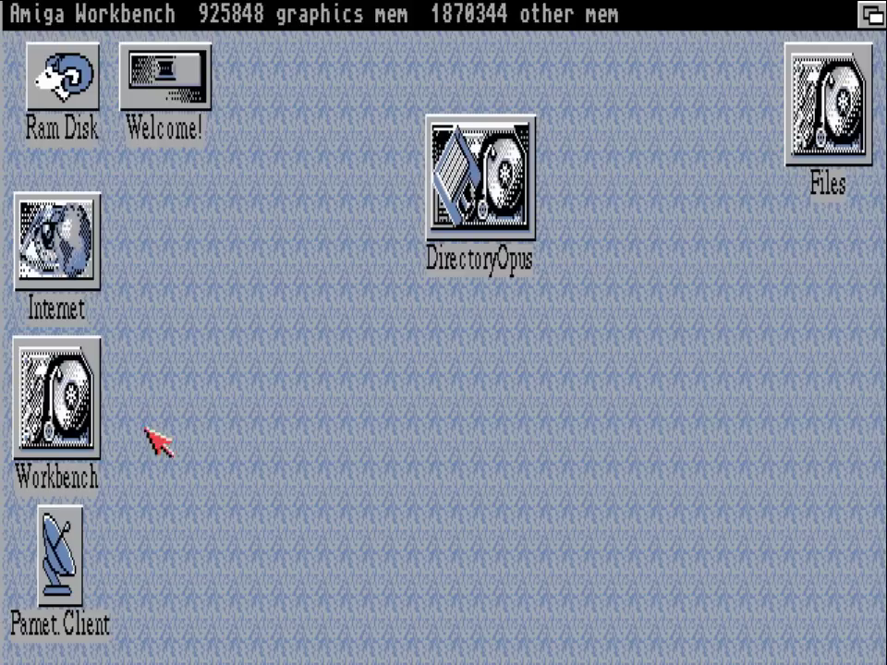
pyautogui.doubleClick(66, 421)
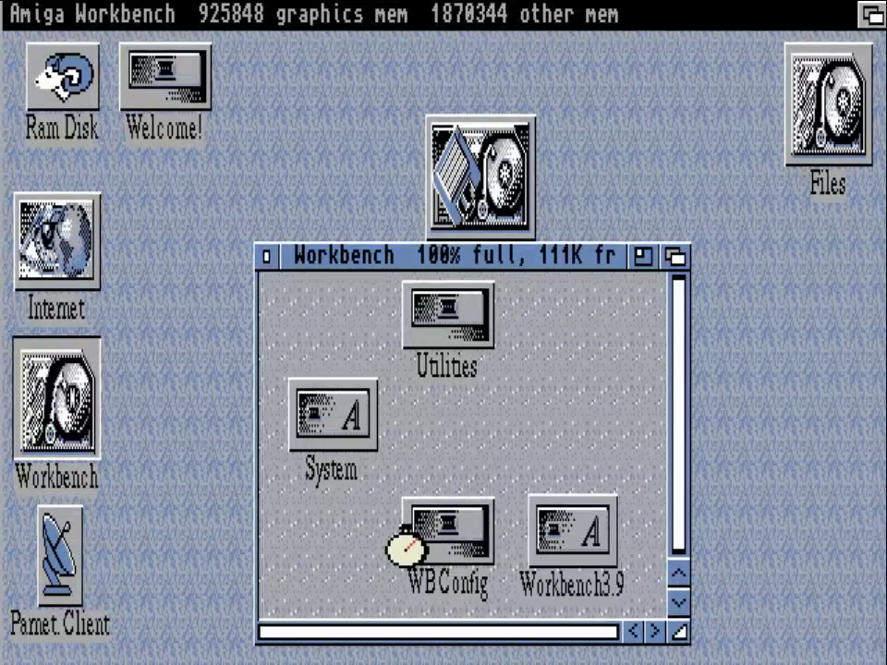
# Mount the PC0 floppy drive from Devs/DOSDrivers, then close those drawers.
pyautogui.doubleClick(319, 341)
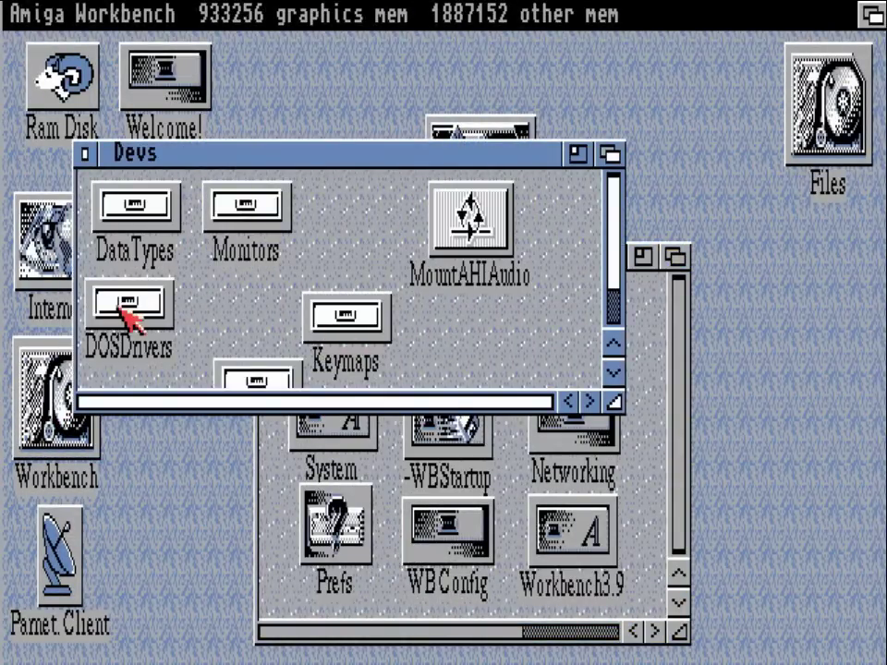
pyautogui.doubleClick(130, 305)
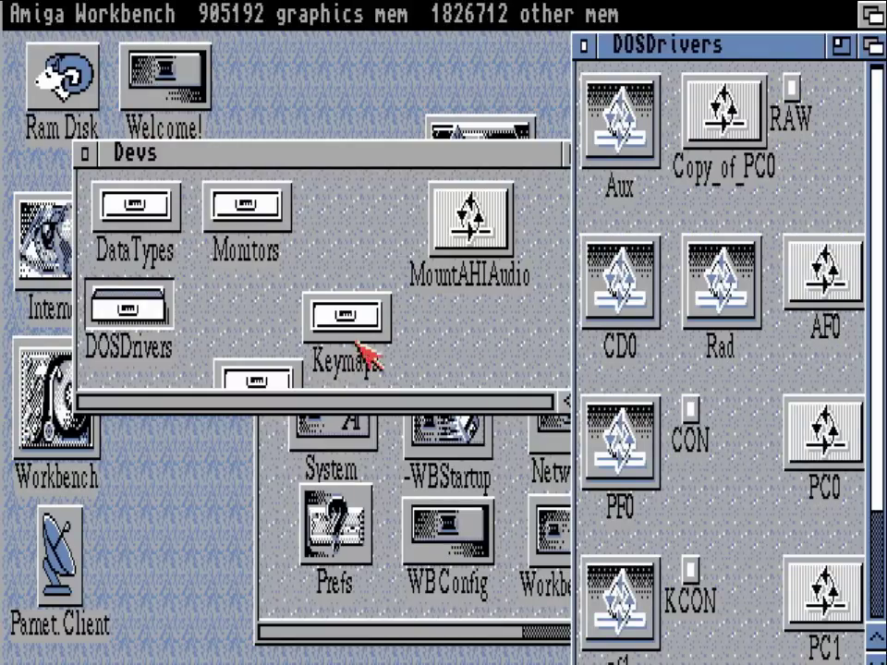
pyautogui.doubleClick(823, 433)
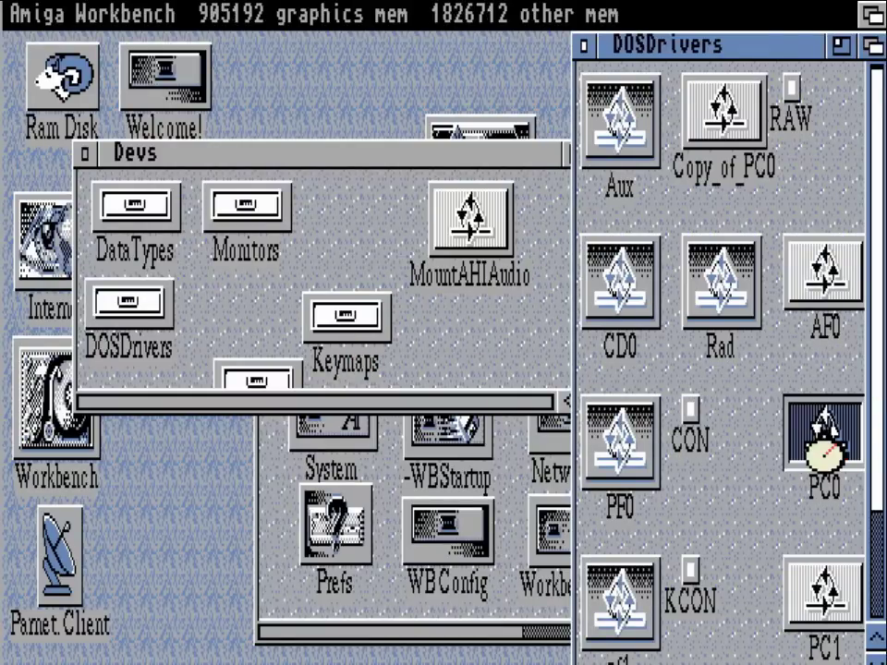
pyautogui.click(585, 45)
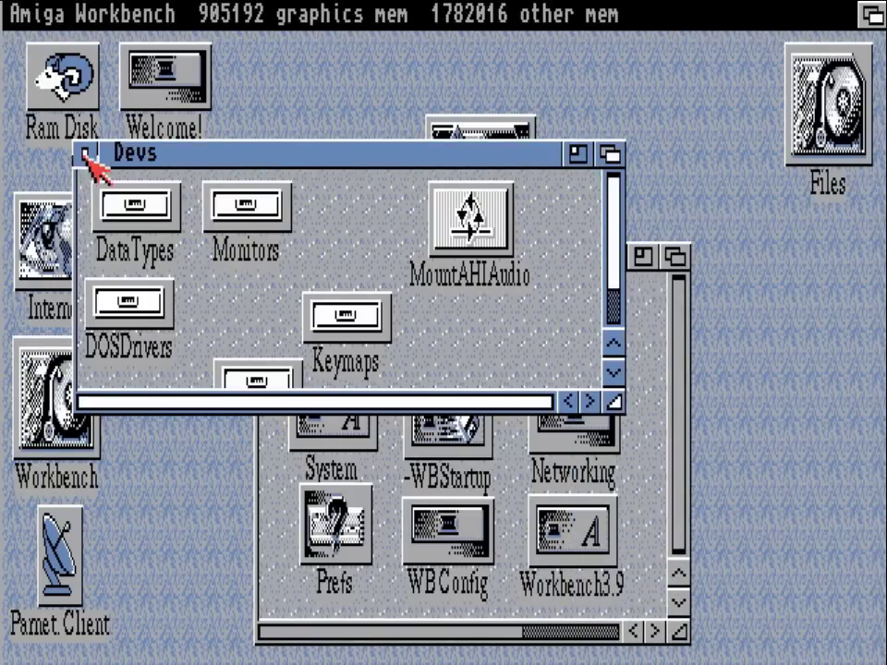
pyautogui.click(86, 155)
pyautogui.click(265, 254)
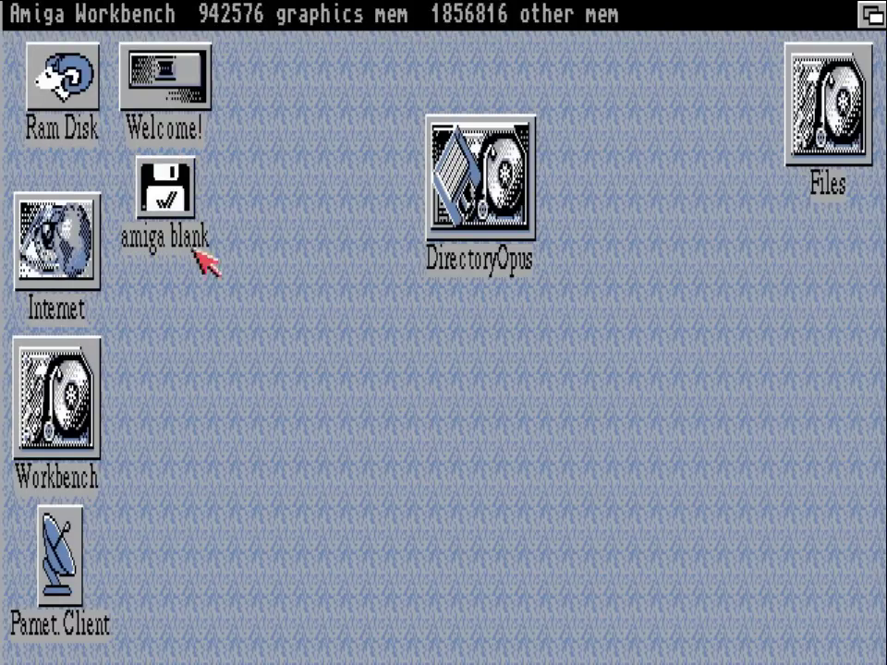
# Open the amiga blank disk showing all files, scroll to UnZip.lha, and close it.
pyautogui.click(170, 195)
pyautogui.doubleClick(170, 197)
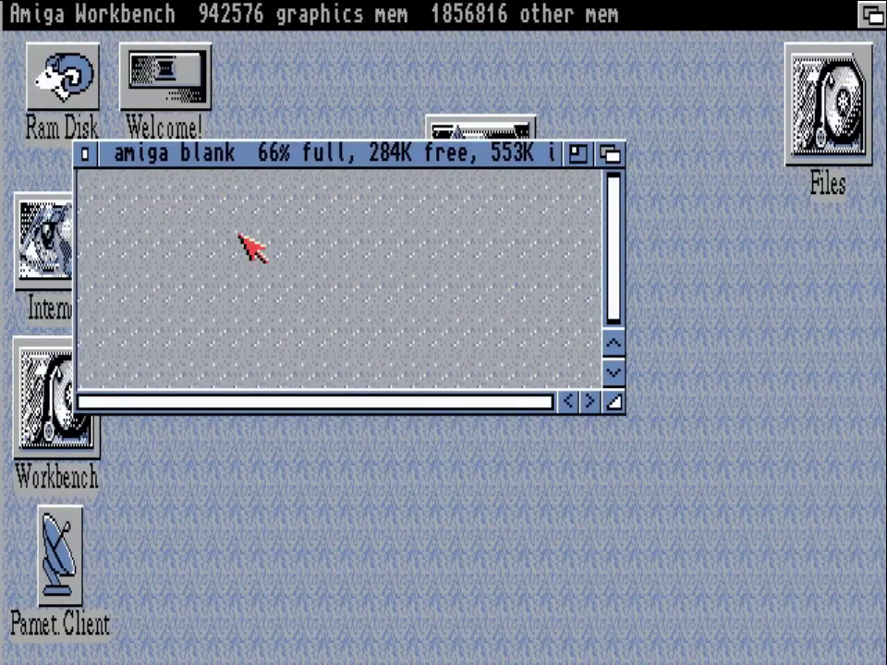
pyautogui.rightClick(146, 12)
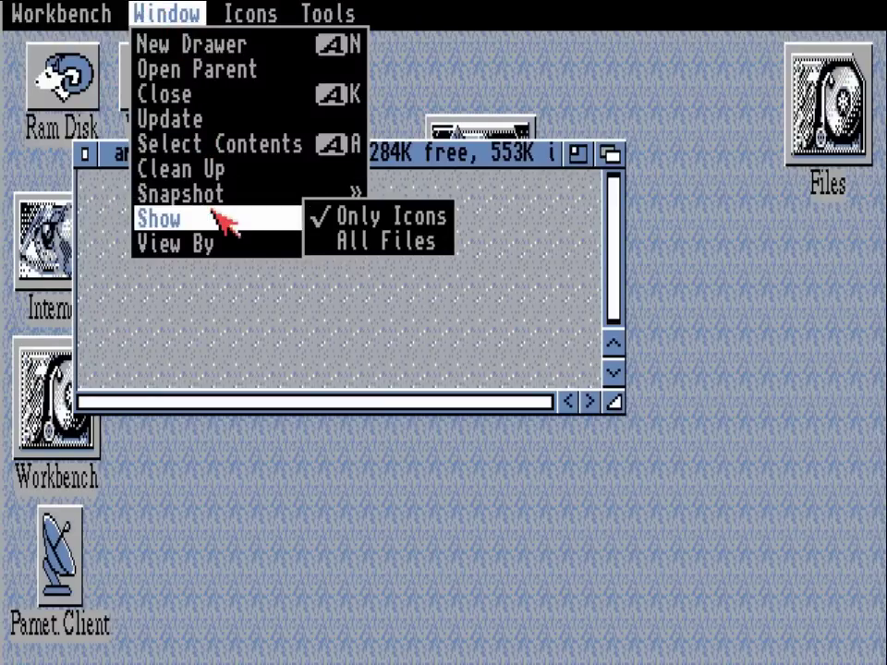
pyautogui.rightClick(351, 242)
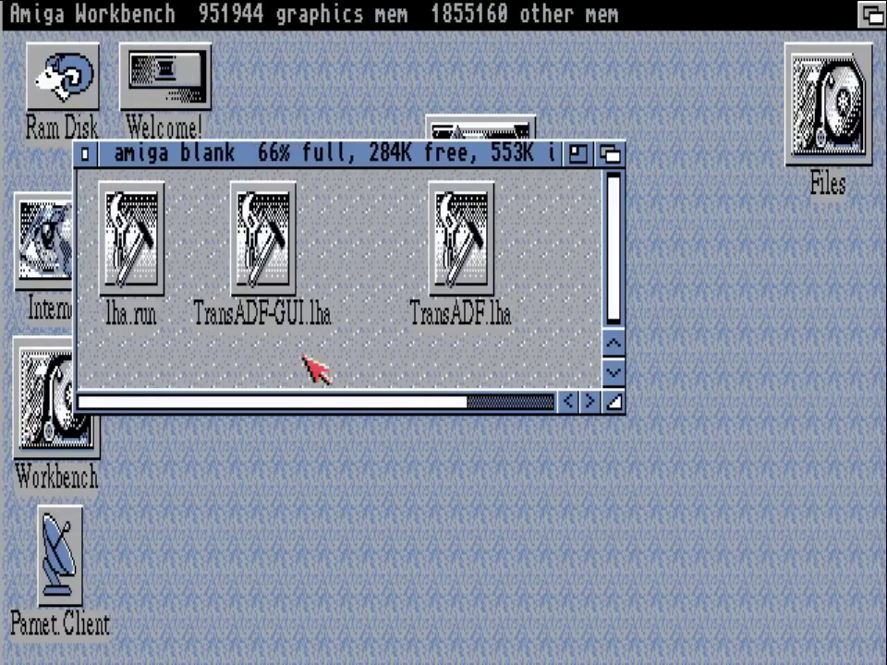
pyautogui.click(490, 404)
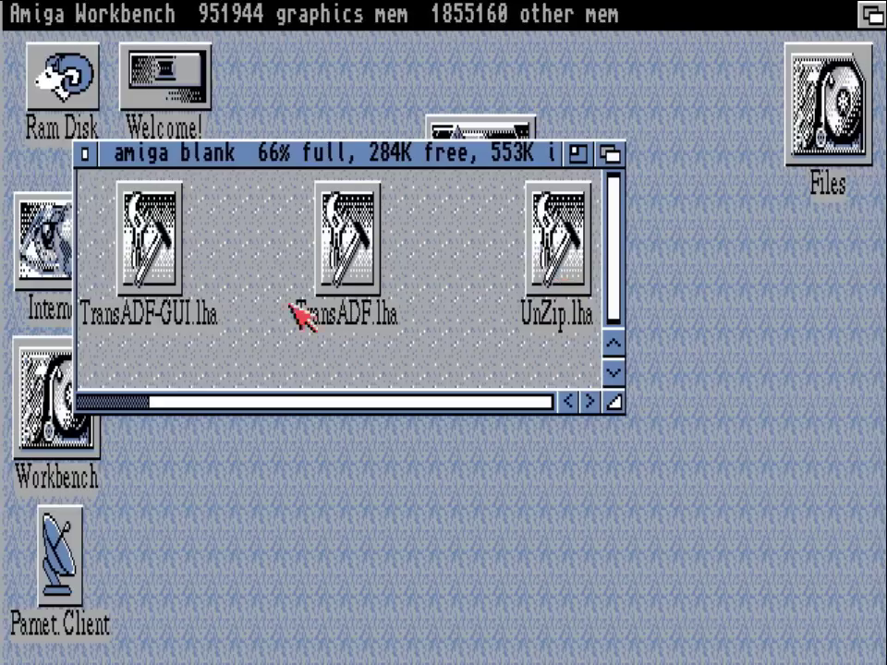
pyautogui.click(86, 155)
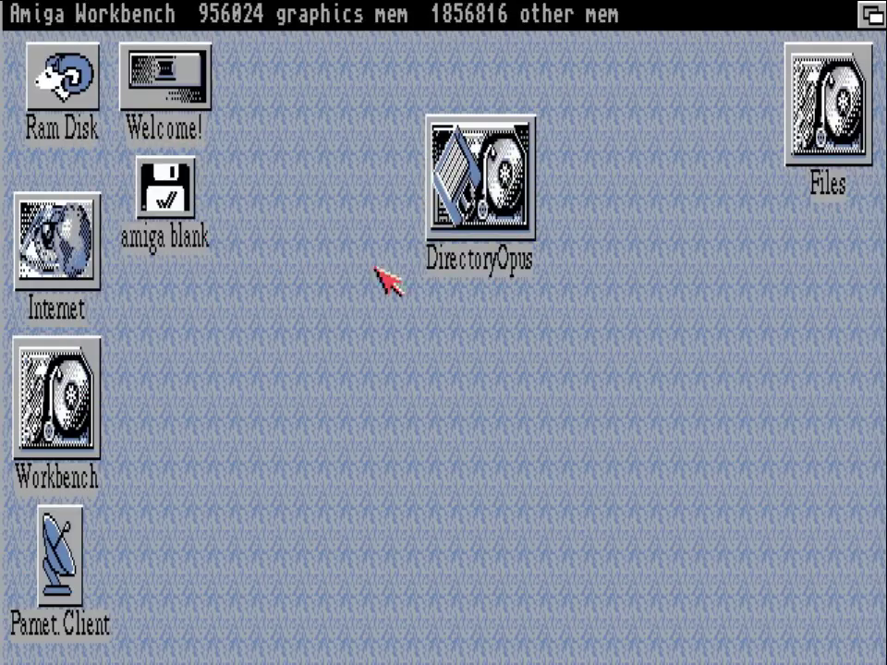
# Start a Shell from Workbench > System and switch it to pc0:.
pyautogui.doubleClick(82, 396)
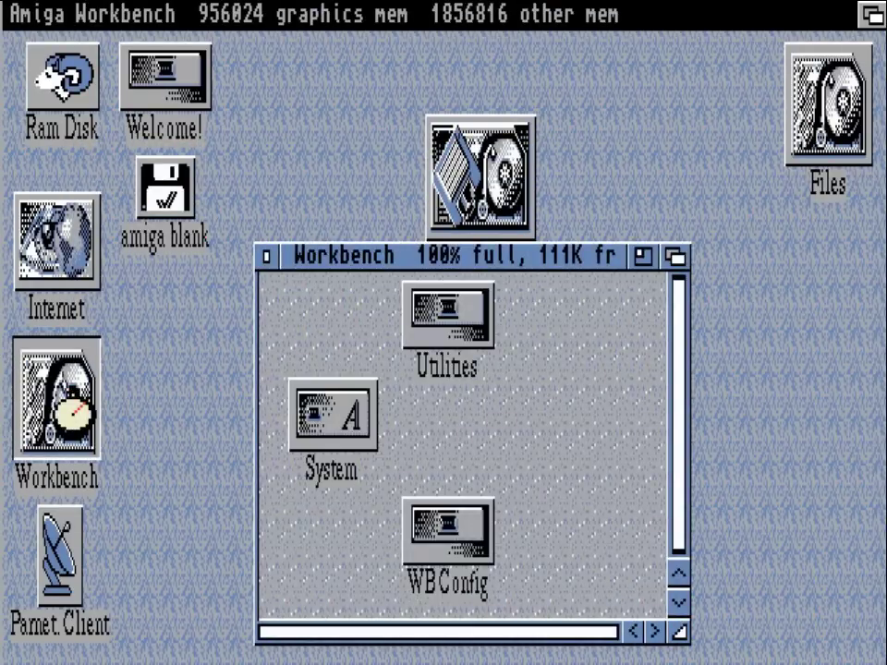
pyautogui.doubleClick(331, 462)
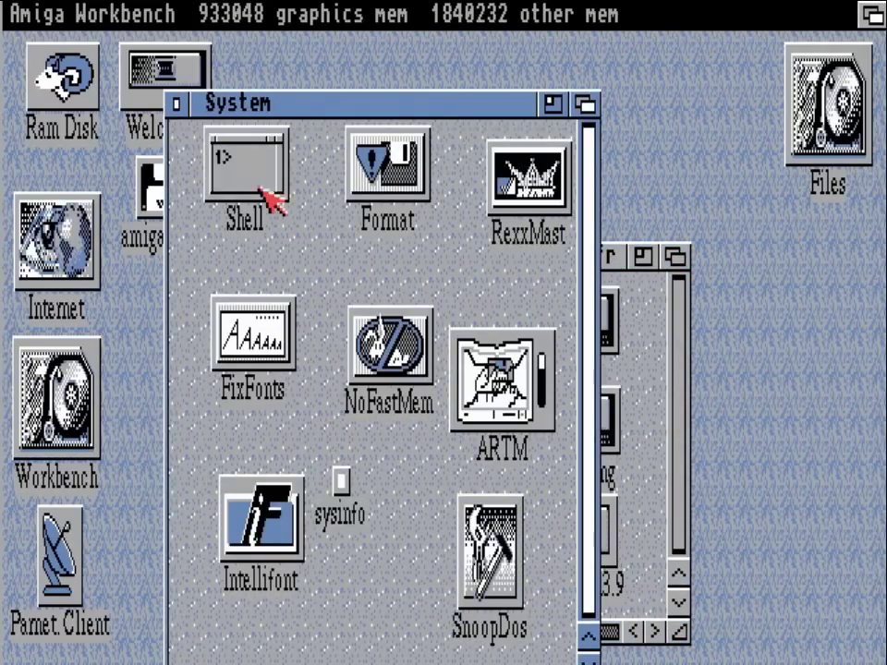
pyautogui.doubleClick(250, 192)
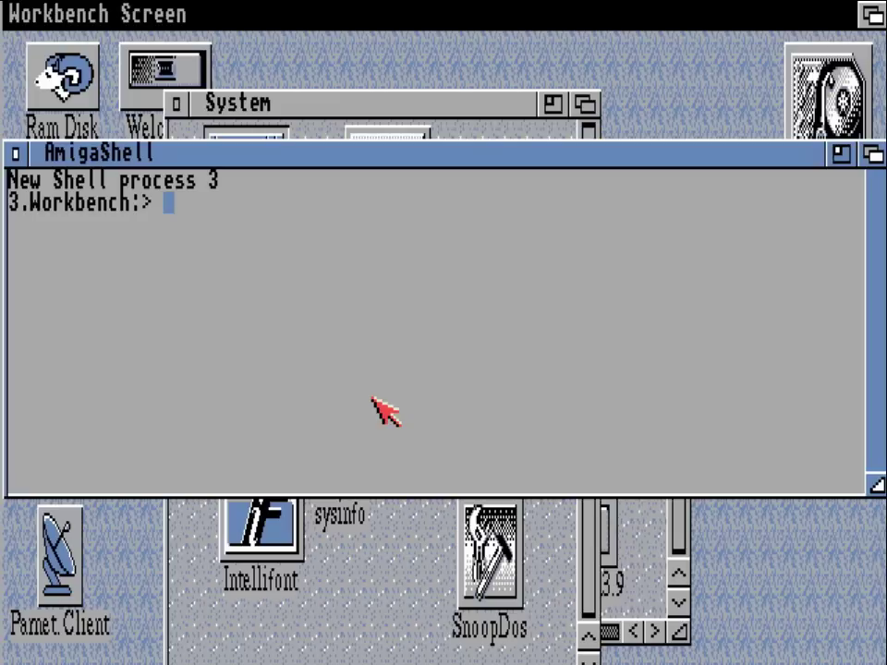
pyautogui.write('pc0:')
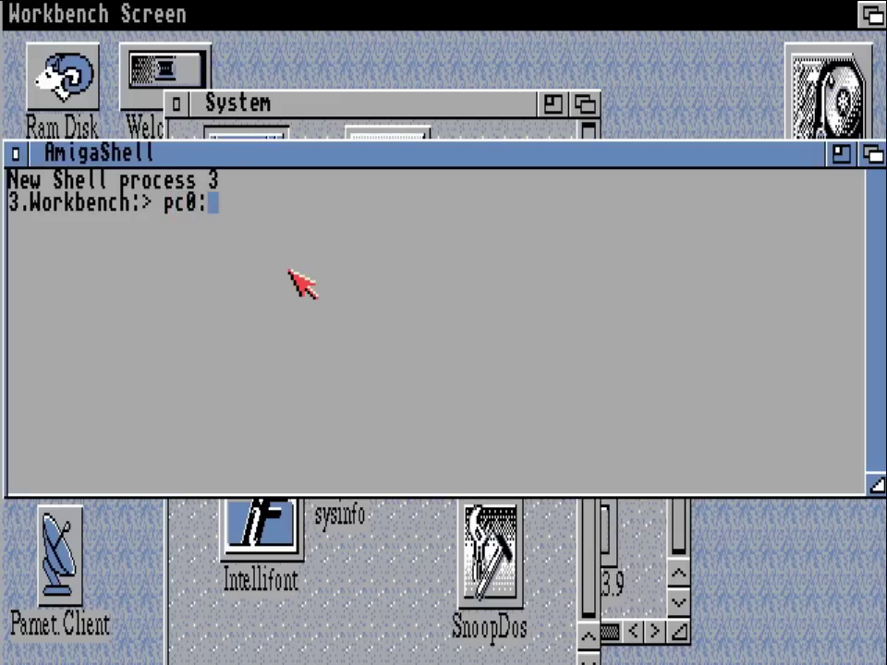
pyautogui.press('Return')
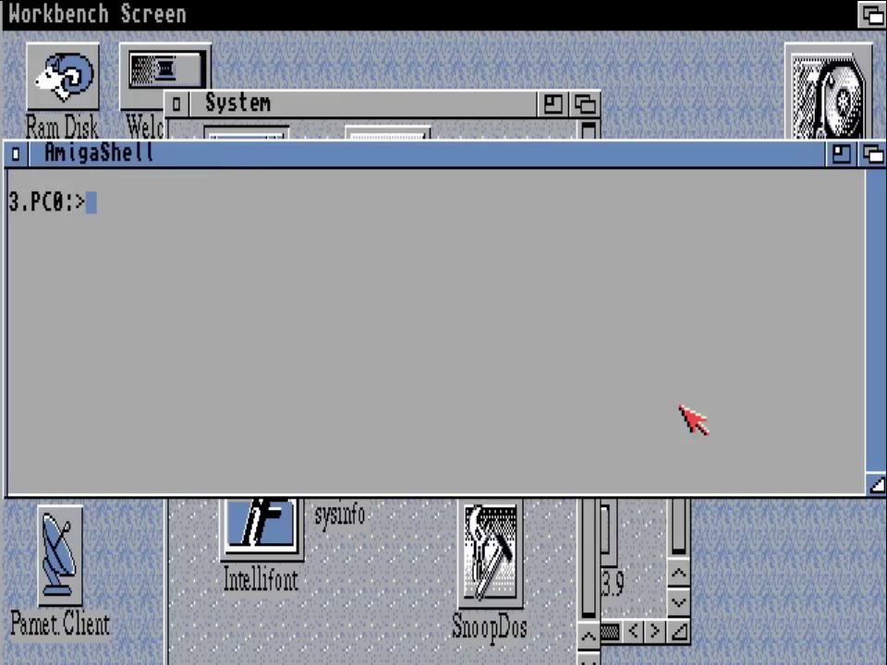
# Create ram:temp, list the disk with dir, and copy #? into ram:temp.
pyautogui.write('makedir ')
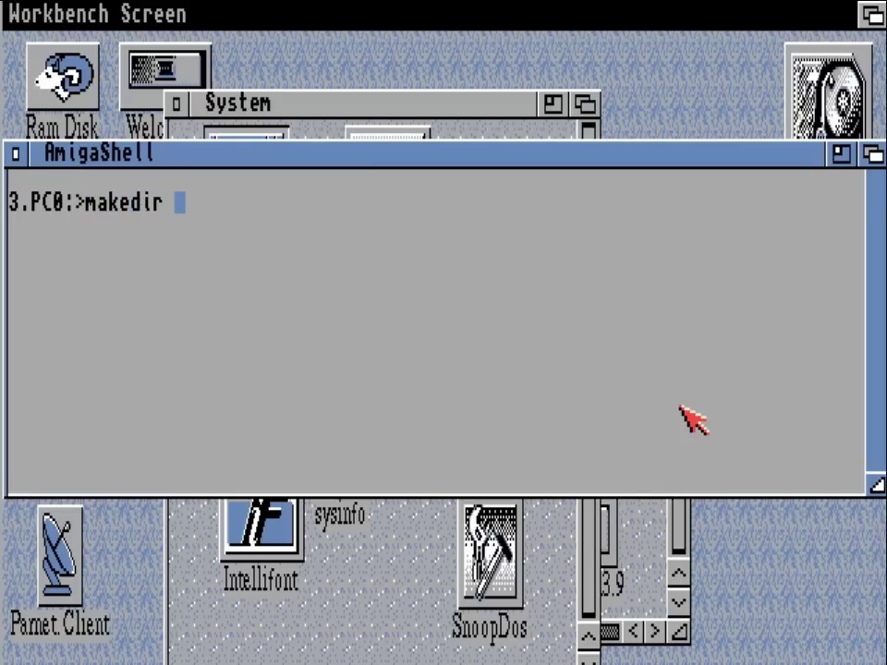
pyautogui.write('ram:temp')
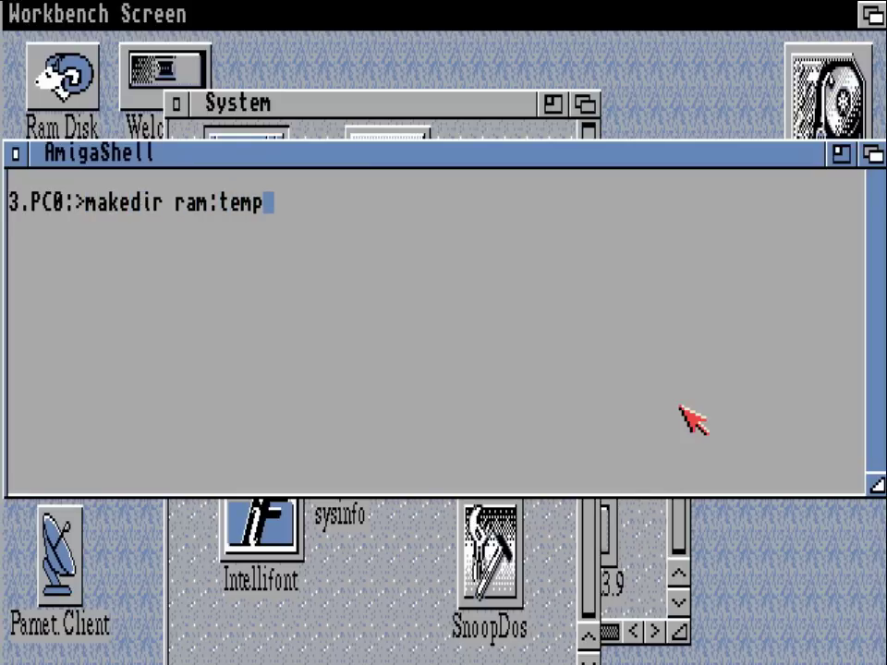
pyautogui.press('Return')
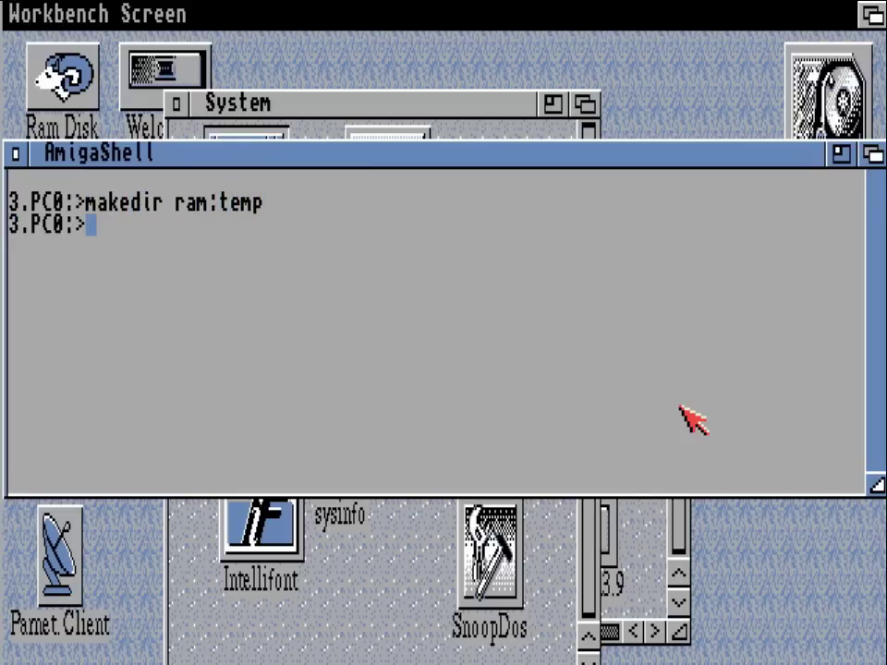
pyautogui.write('dir')
pyautogui.press('Return')
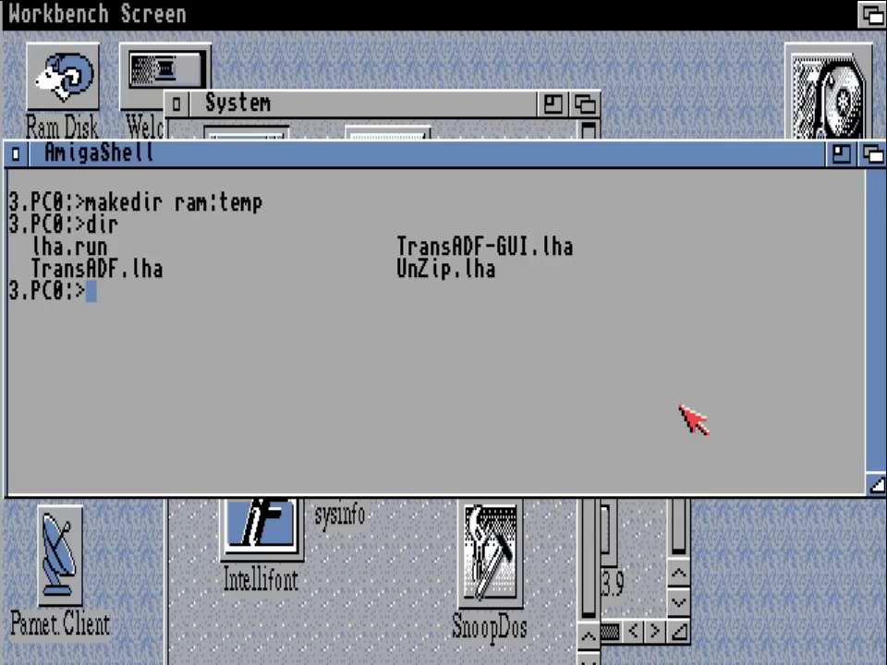
pyautogui.write('copy ')
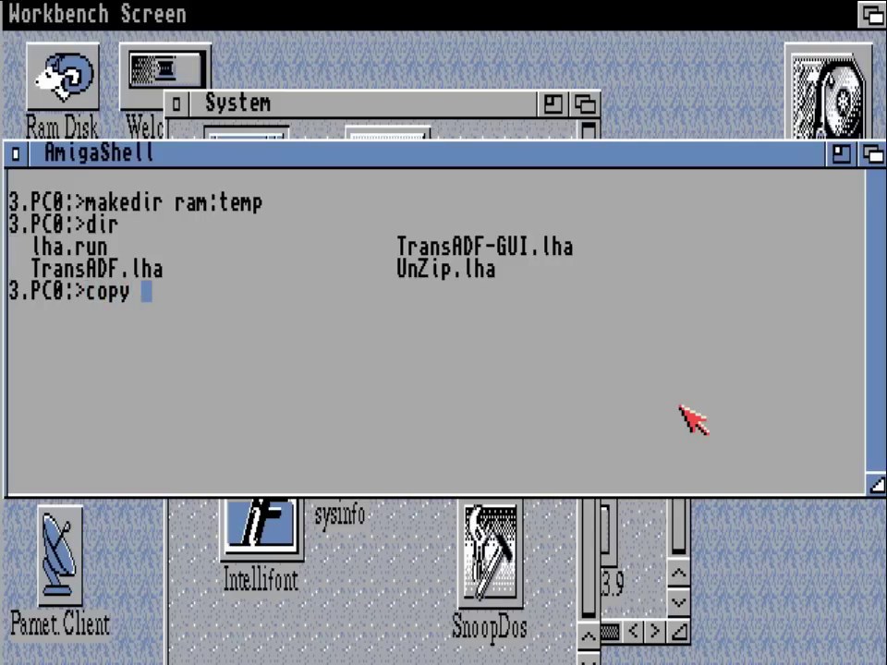
pyautogui.write('#? ')
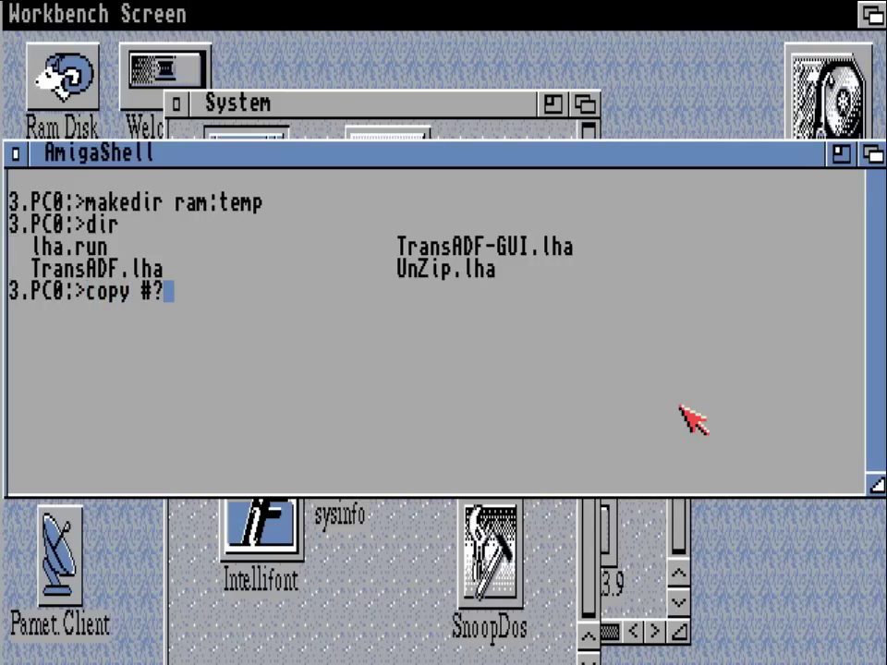
pyautogui.write('ram:')
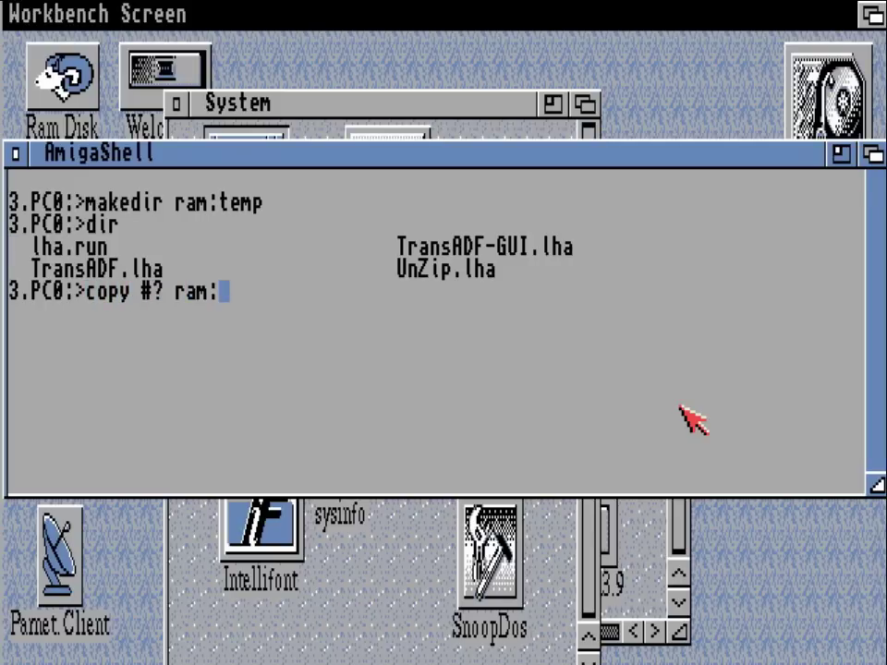
pyautogui.write('temp')
pyautogui.press('Return')
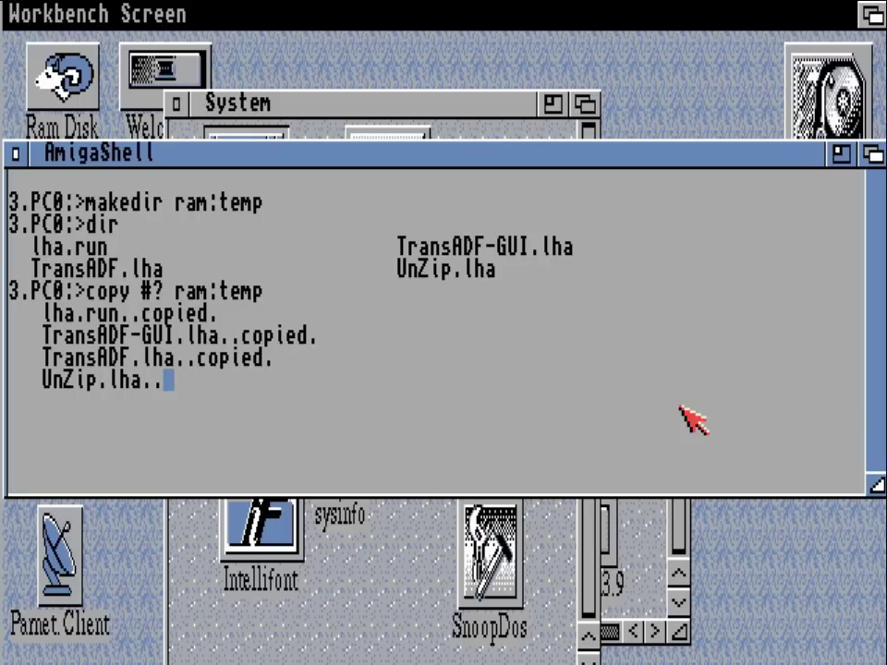
# Run mem to show the available memory.
pyautogui.write('e')
pyautogui.press('BackSpace')
pyautogui.write('mem')
pyautogui.press('Return')
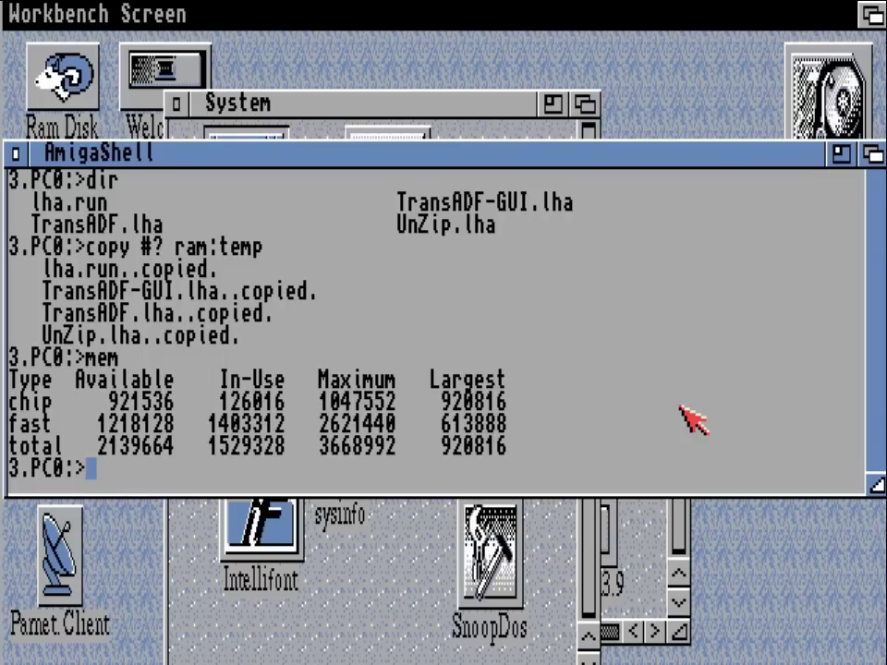
# Switch the shell to ram:, move into the temp folder and list its copied files.
pyautogui.write('ram:')
pyautogui.press('Return')
pyautogui.hotkey('ctrl', 'l')
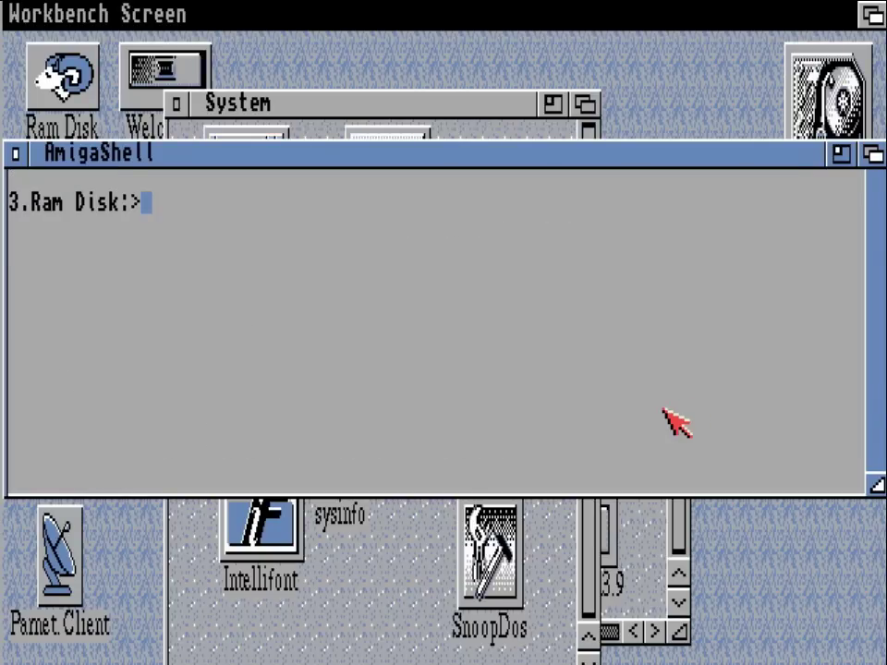
pyautogui.write('dir')
pyautogui.press('Return')
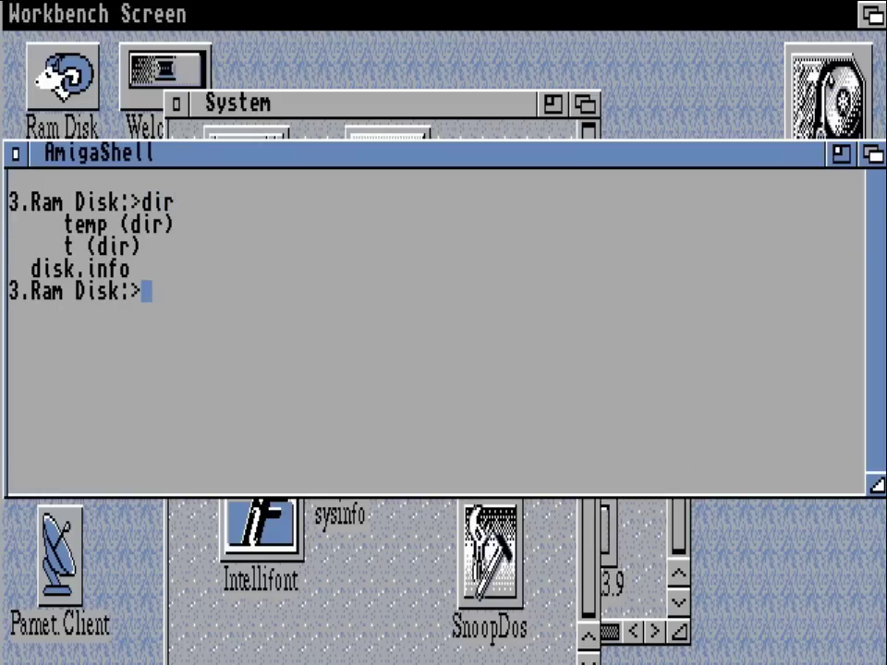
pyautogui.write('cd temp')
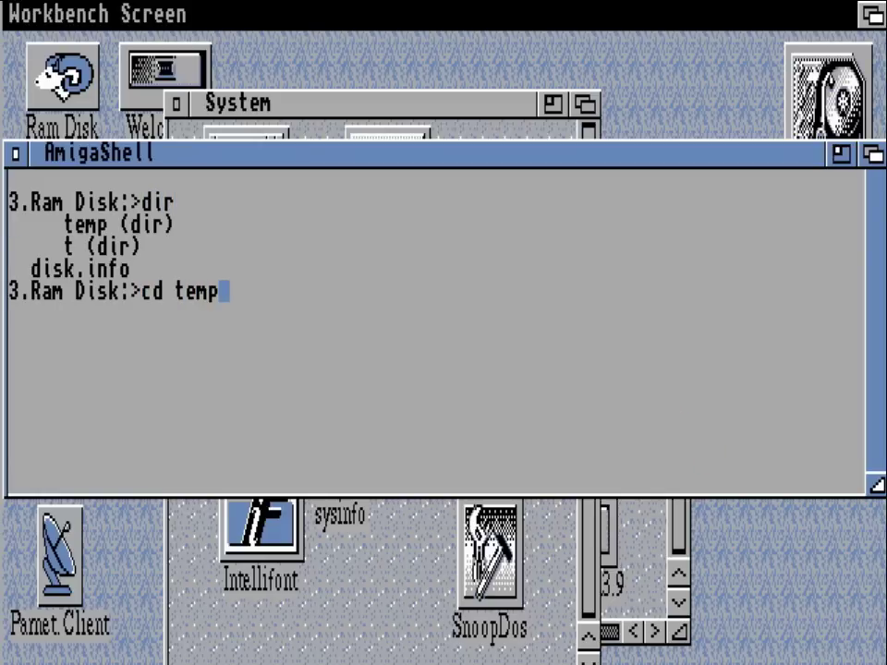
pyautogui.press('Return')
pyautogui.write('dir')
pyautogui.press('Return')
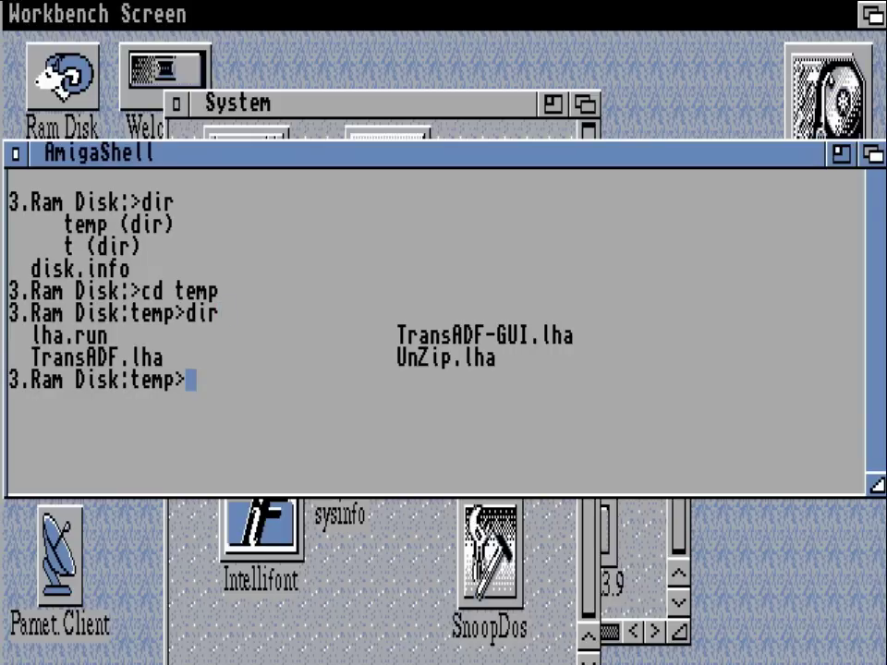
# Unpack lha.run and rename lha_68k to LHA, checking the results with dir.
pyautogui.write('lha.run')
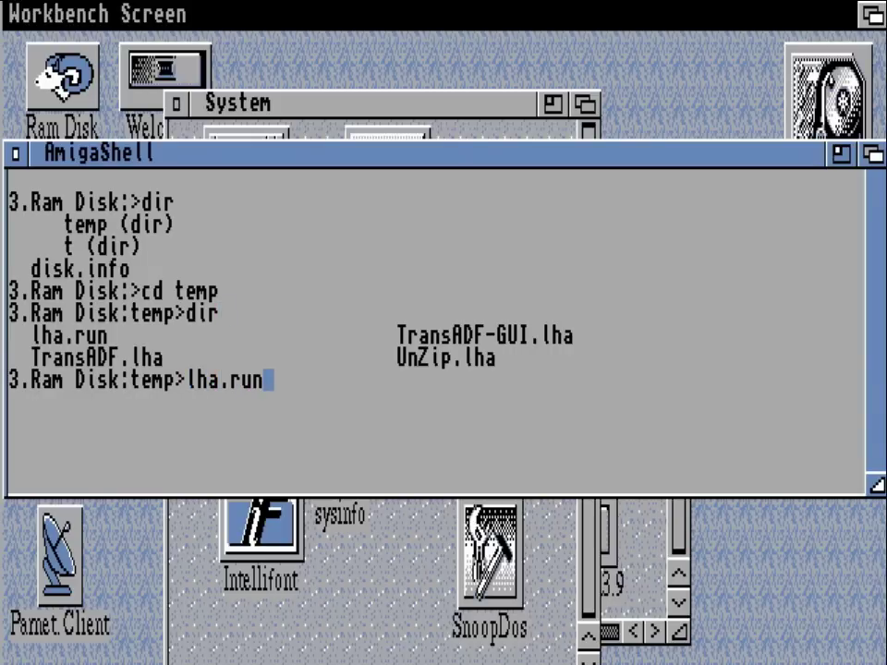
pyautogui.press('Return')
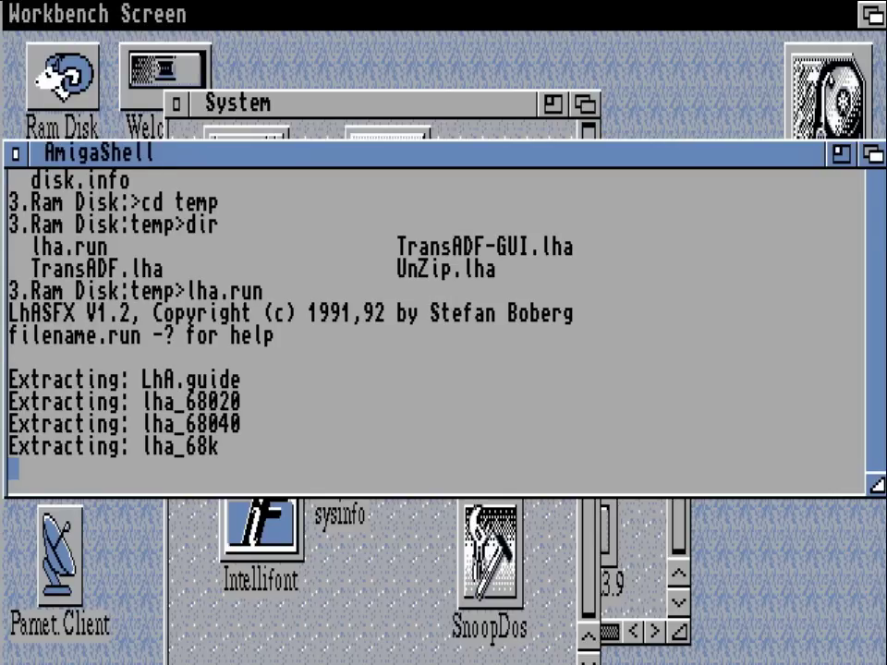
pyautogui.write('dir')
pyautogui.press('Return')
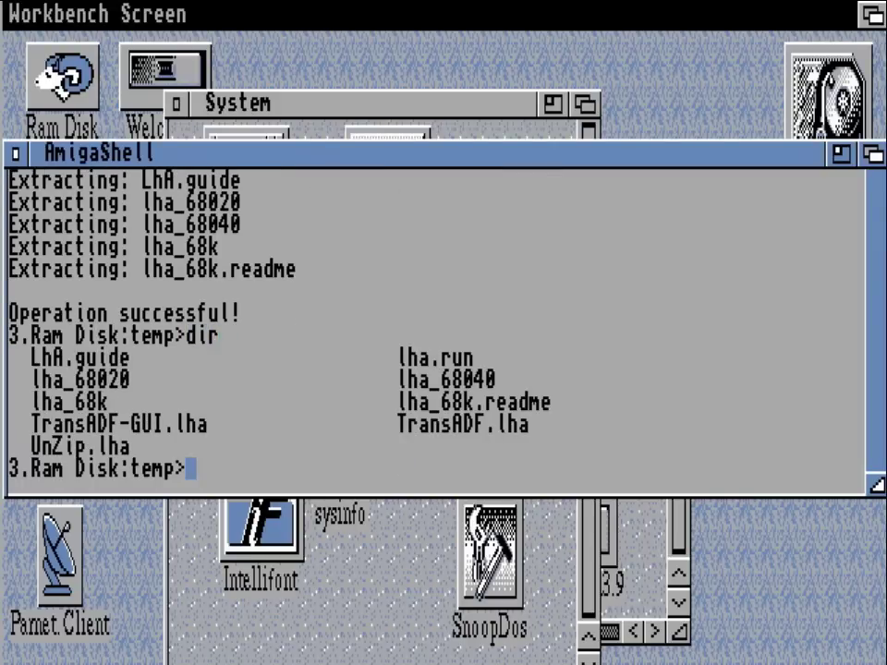
pyautogui.write('rename lha_')
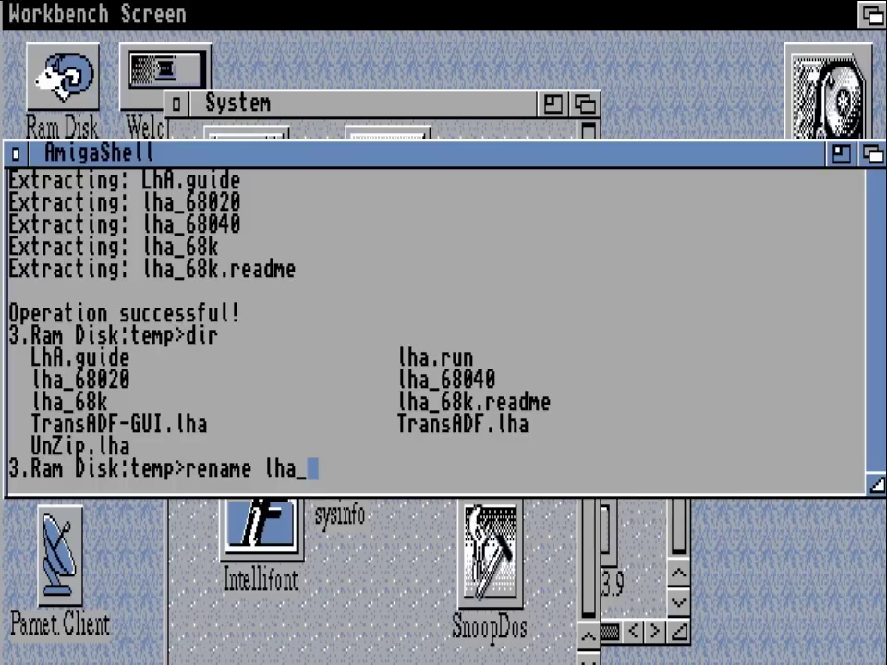
pyautogui.write('68k ')
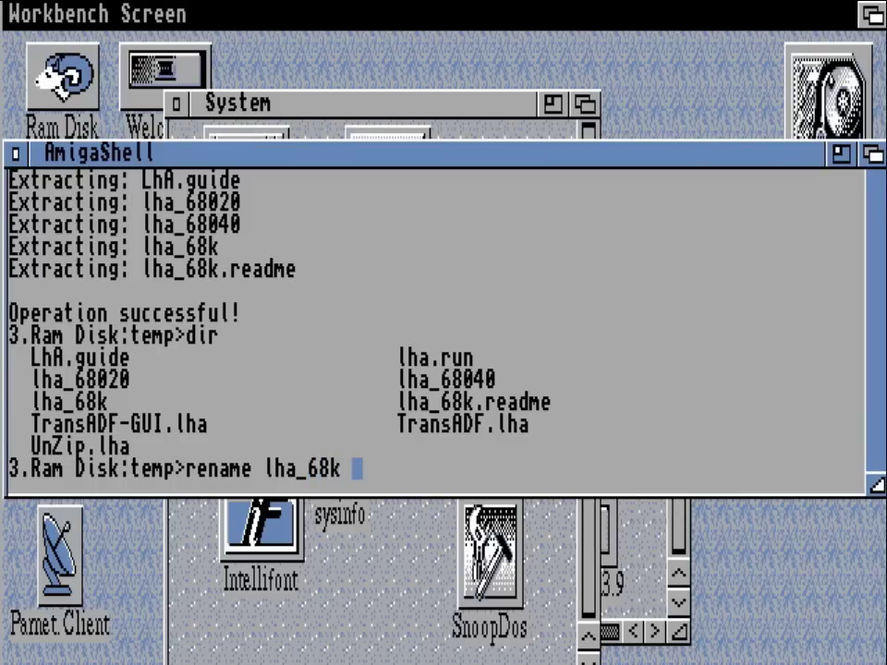
pyautogui.write('LHA')
pyautogui.press('Return')
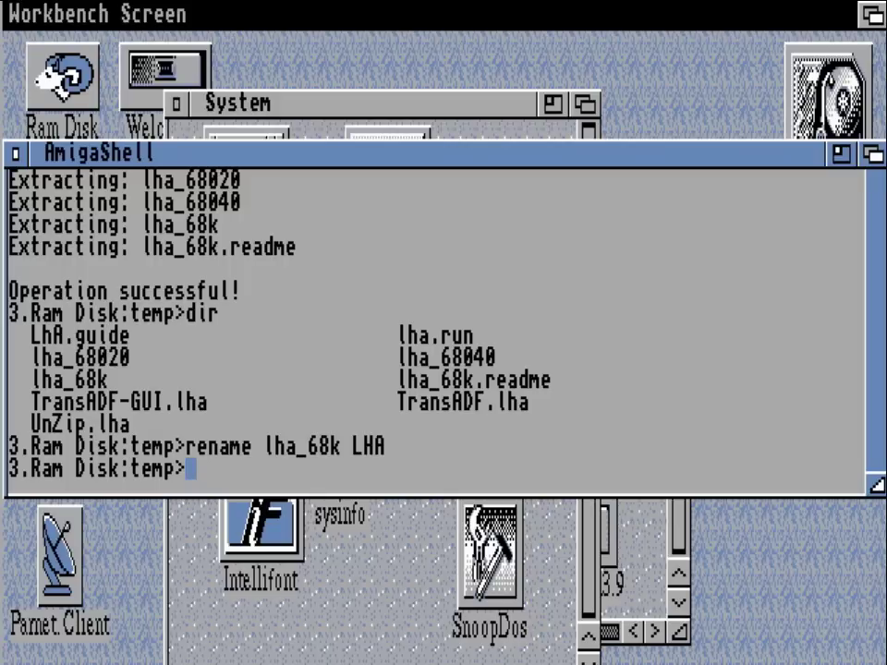
pyautogui.write('dir')
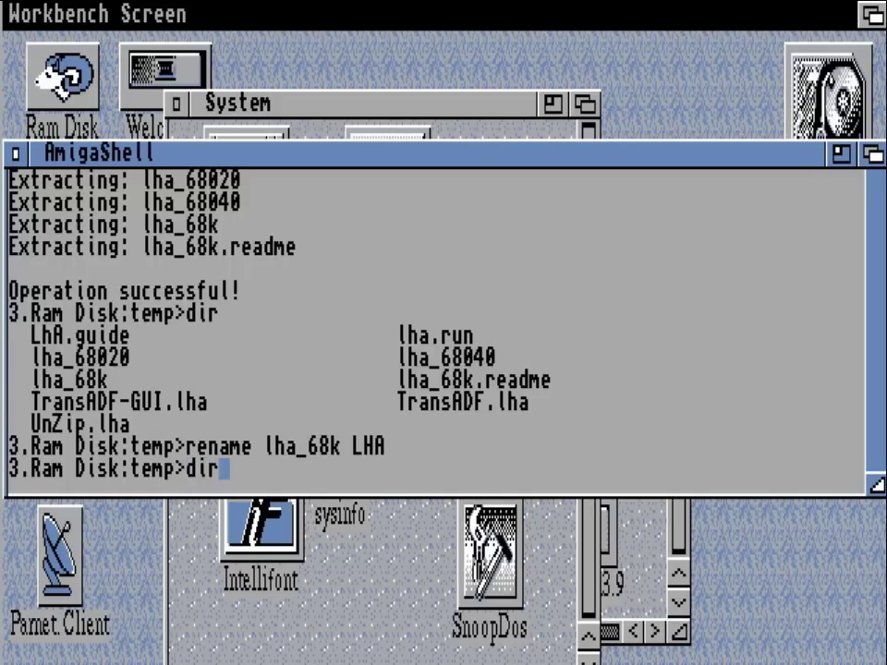
pyautogui.press('Return')
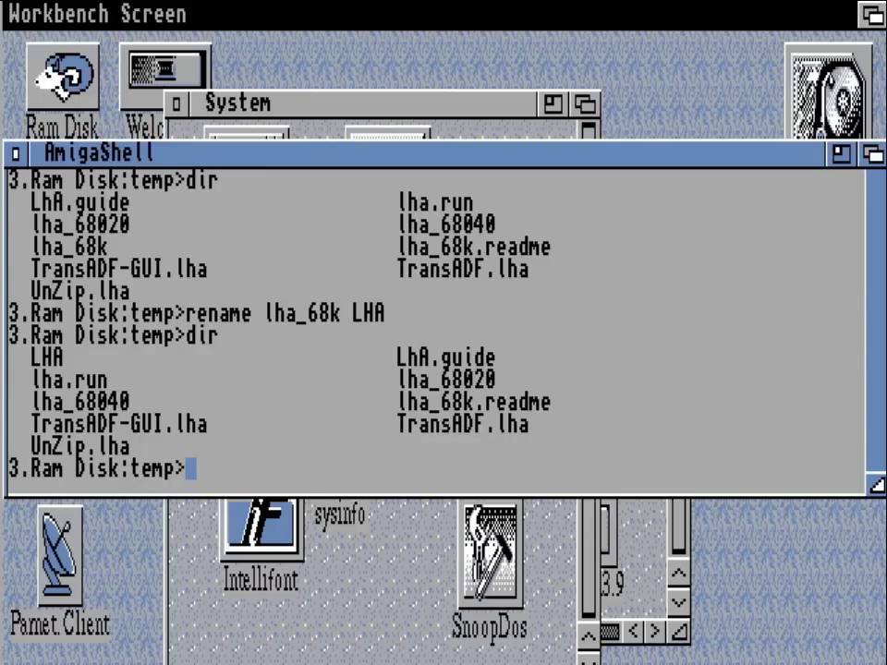
# Extract the UnZip archive with 'lha e unzip', fixing the unzup typo, and confirm the UnZip_v5.40 folder.
pyautogui.write('lha e unzup')
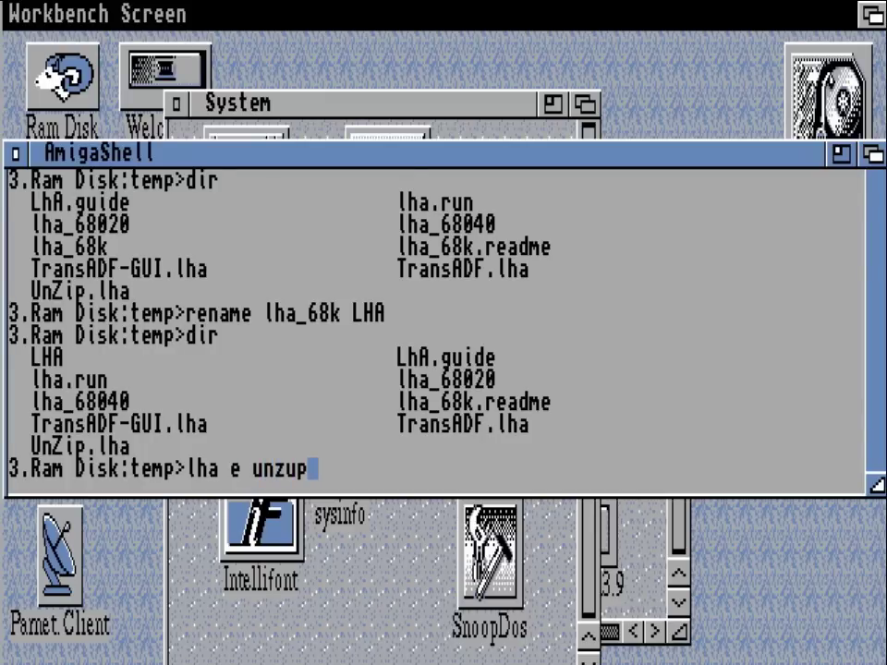
pyautogui.press('Return')
pyautogui.press('Up')
pyautogui.press('Left')
pyautogui.press('BackSpace')
pyautogui.write('i')
pyautogui.press('Return')
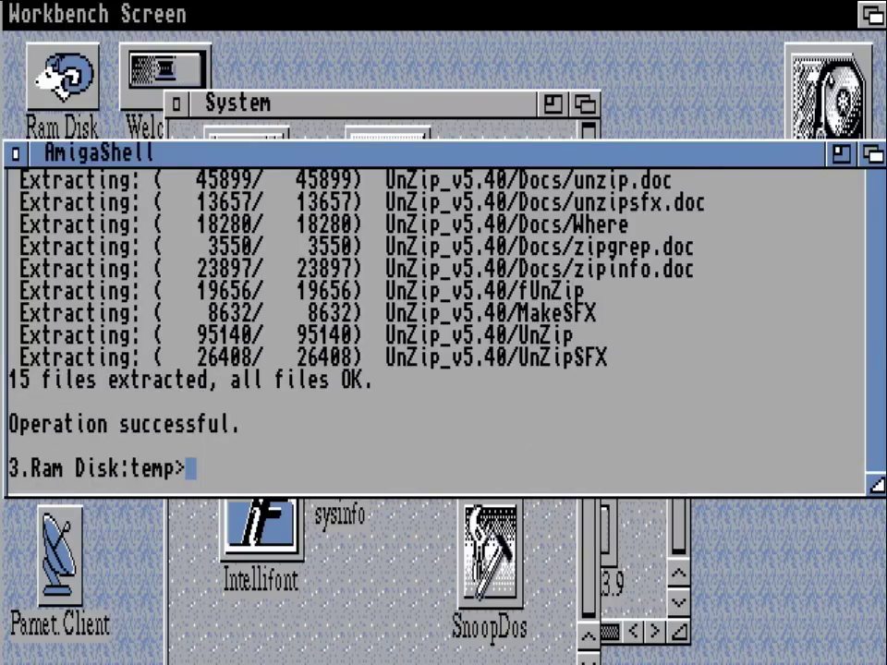
pyautogui.write('dir')
pyautogui.press('Return')
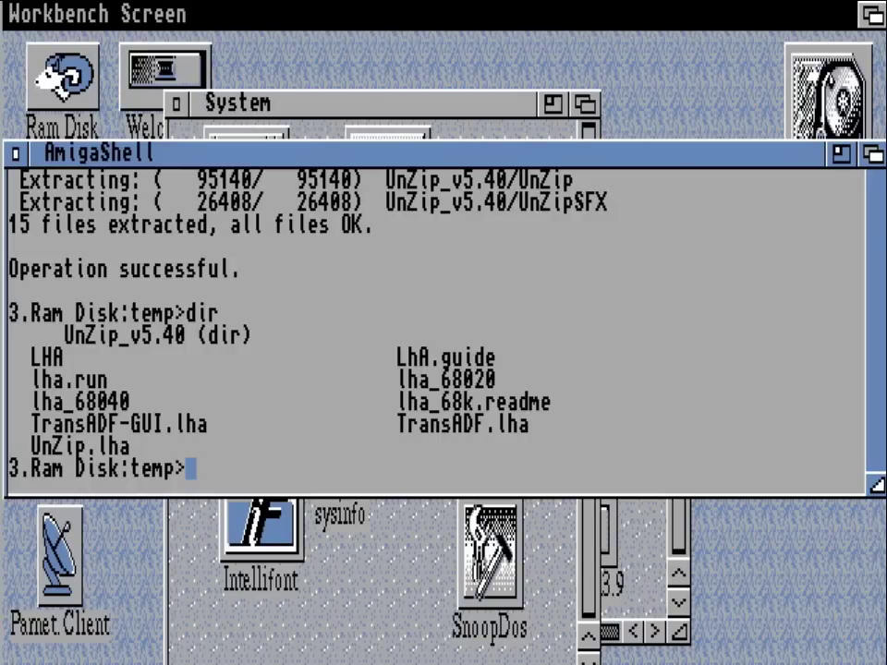
# Run 'lha e transadf' and 'lha e transadf-gui', then list ram:temp to see both new folders.
pyautogui.write('lha e ')
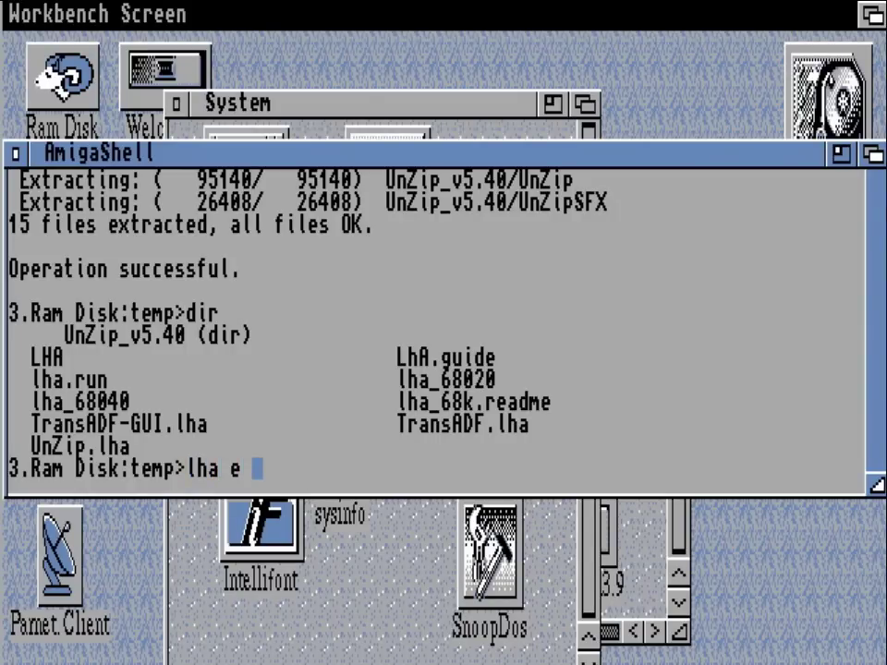
pyautogui.write('transadf')
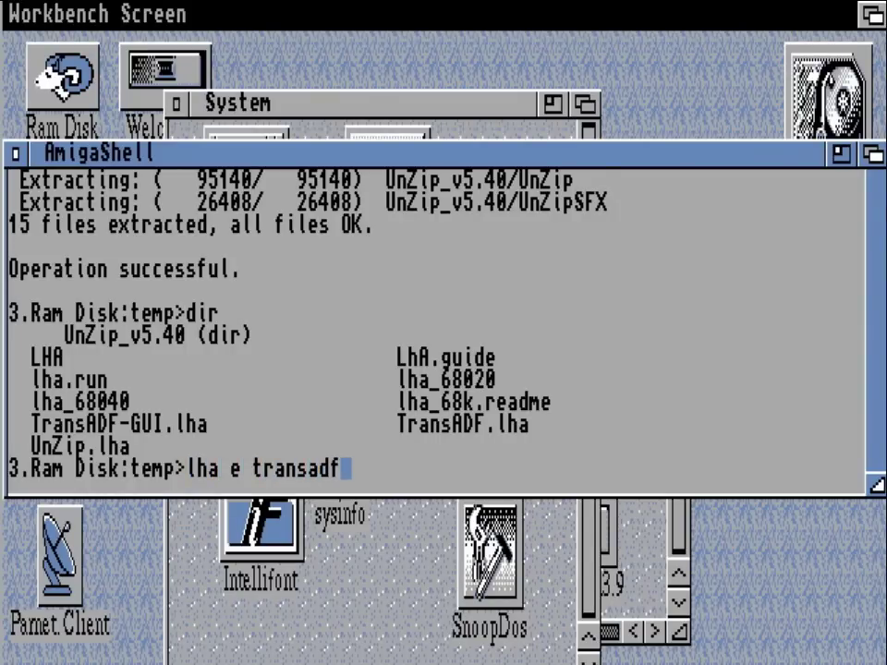
pyautogui.press('Return')
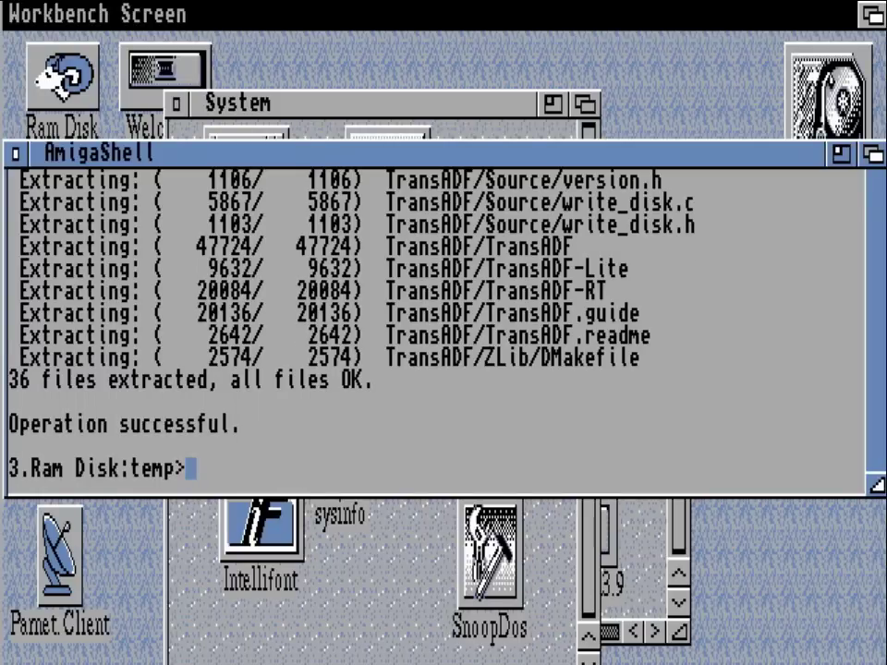
pyautogui.write('lha ')
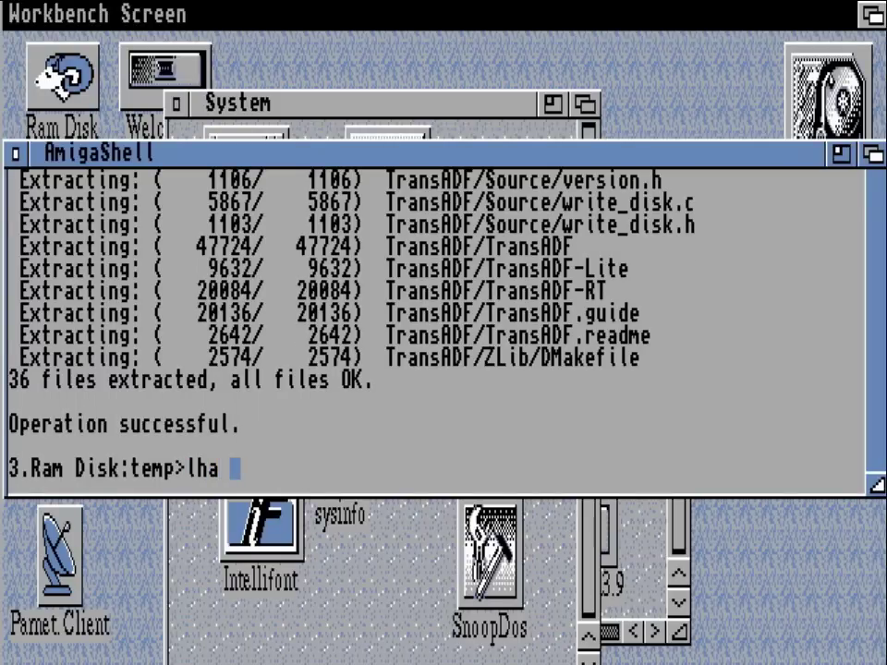
pyautogui.write('e transaf')
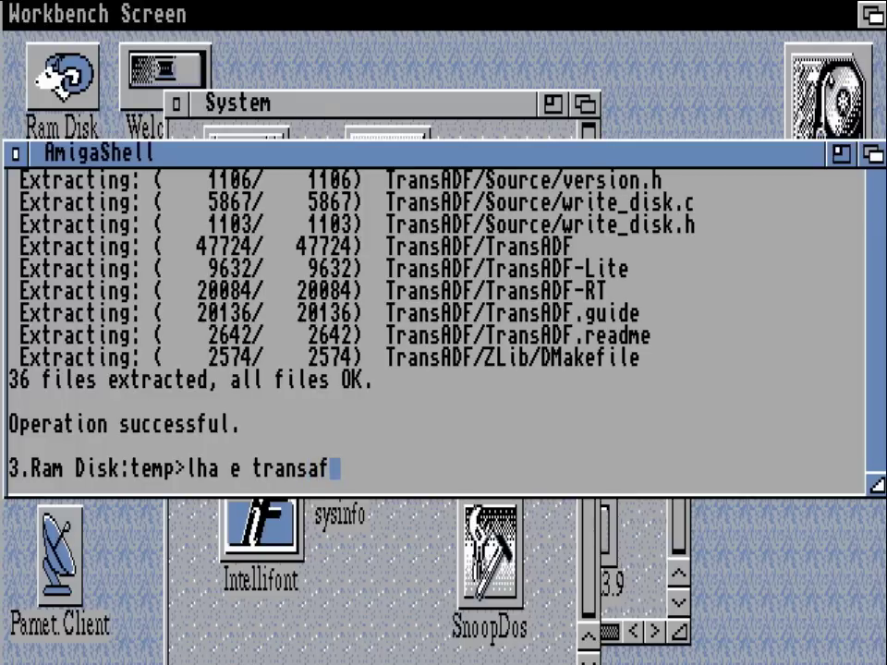
pyautogui.press('BackSpace')
pyautogui.write('df-gui')
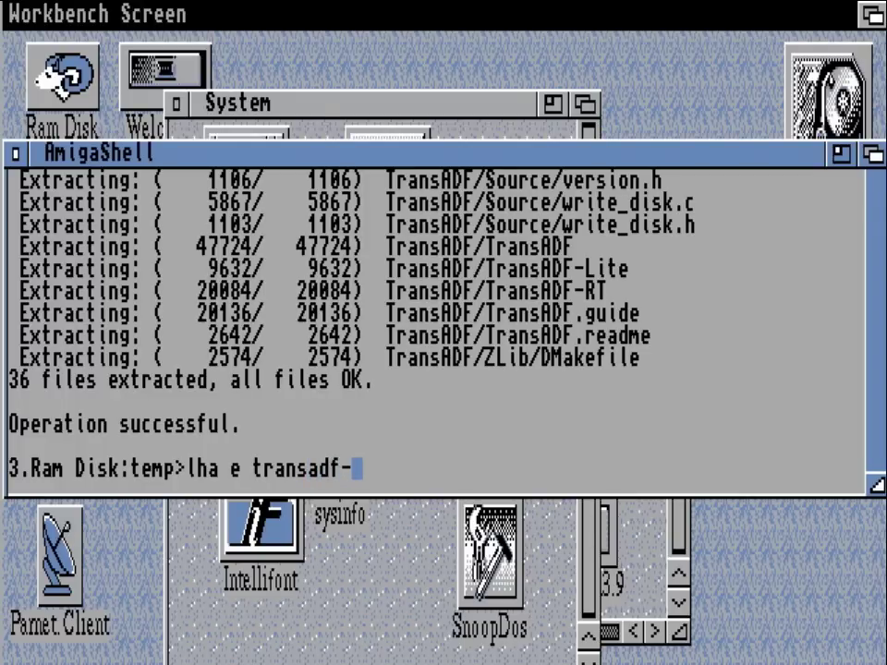
pyautogui.press('Return')
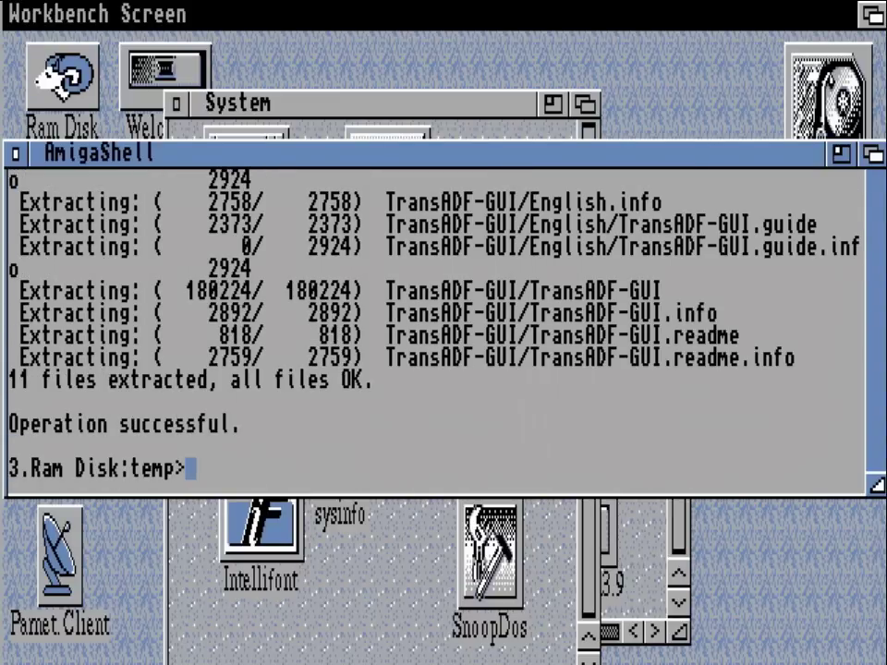
pyautogui.write('dir')
pyautogui.press('Return')
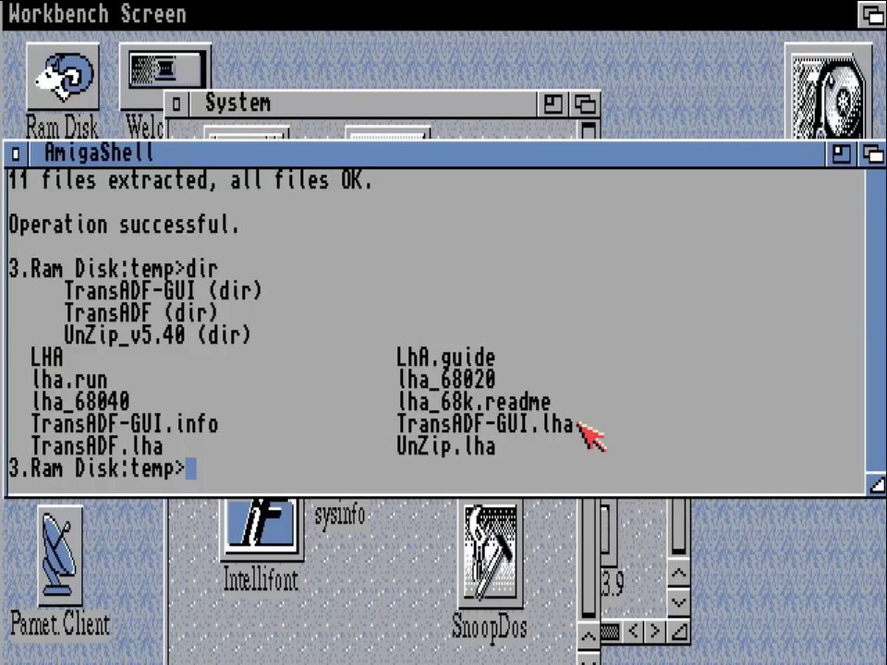
# Copy lha into C:, then enter the UnZip_v5.40 folder and copy unzip into C:.
pyautogui.write('copy')
pyautogui.press('BackSpace')
pyautogui.press('BackSpace')
pyautogui.press('BackSpace')
pyautogui.press('BackSpace')
pyautogui.write('cop')
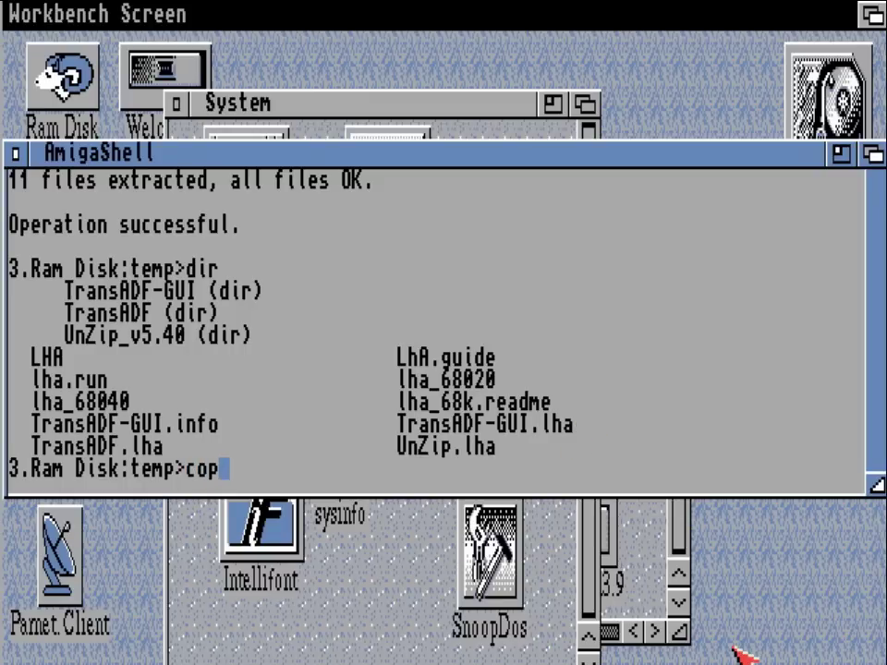
pyautogui.write('y lha c:')
pyautogui.press('Return')
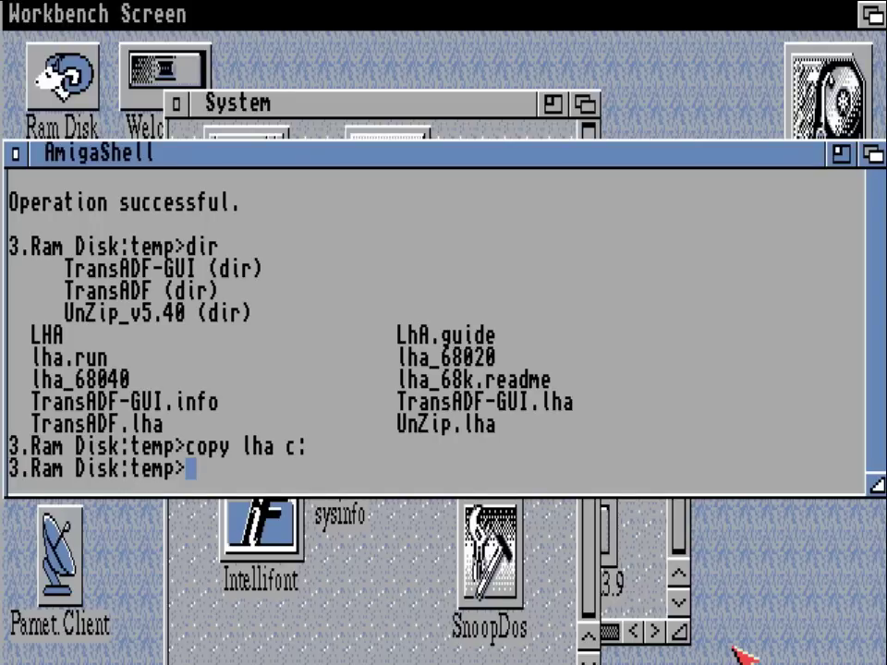
pyautogui.write('cd ')
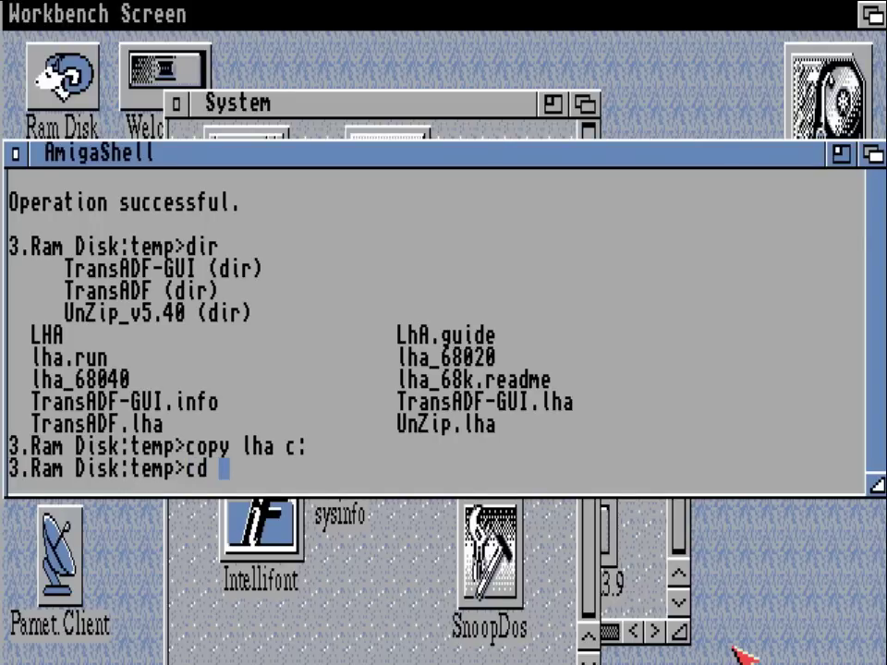
pyautogui.write('unzip')
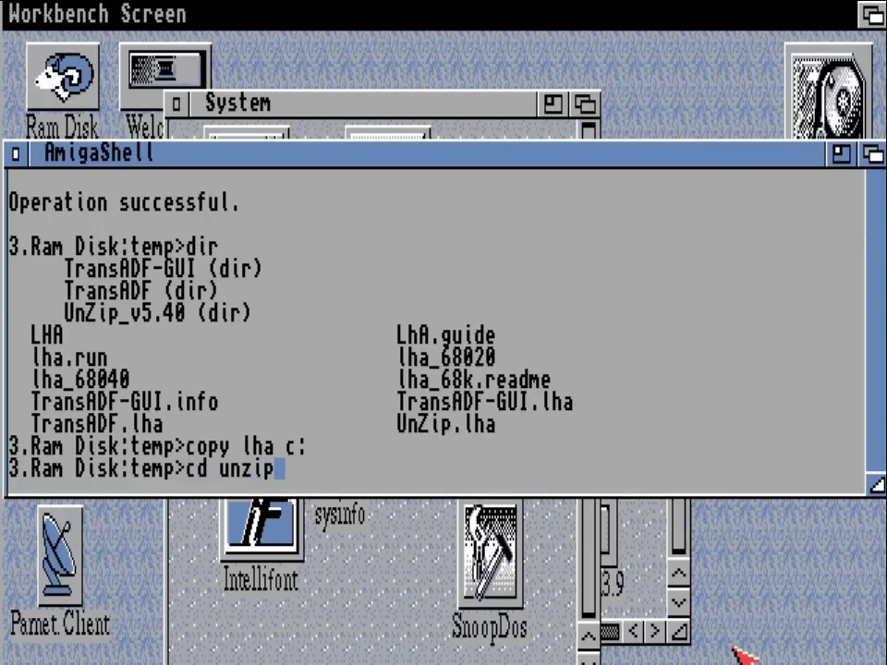
pyautogui.write('_v')
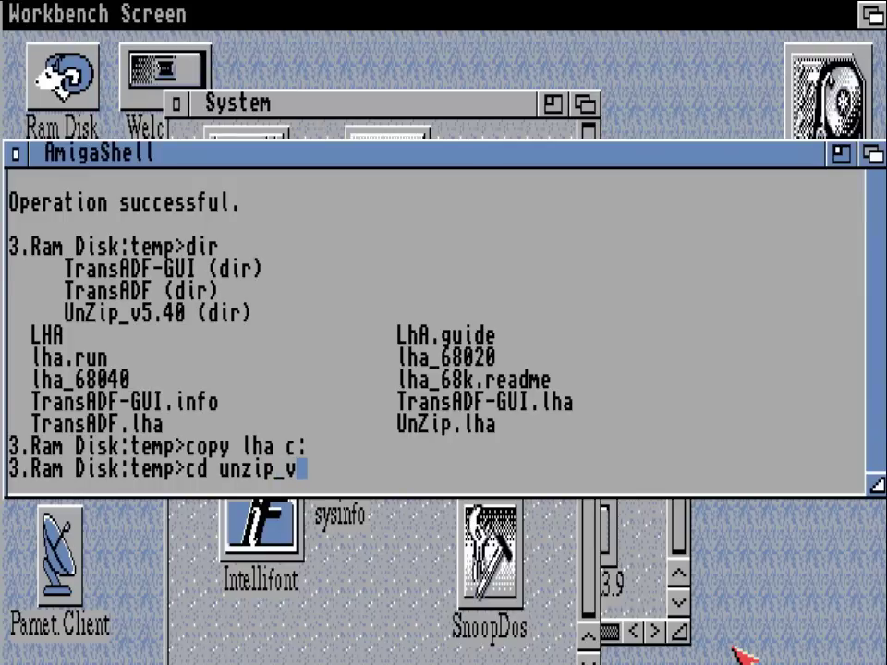
pyautogui.write('5.5')
pyautogui.press('Return')
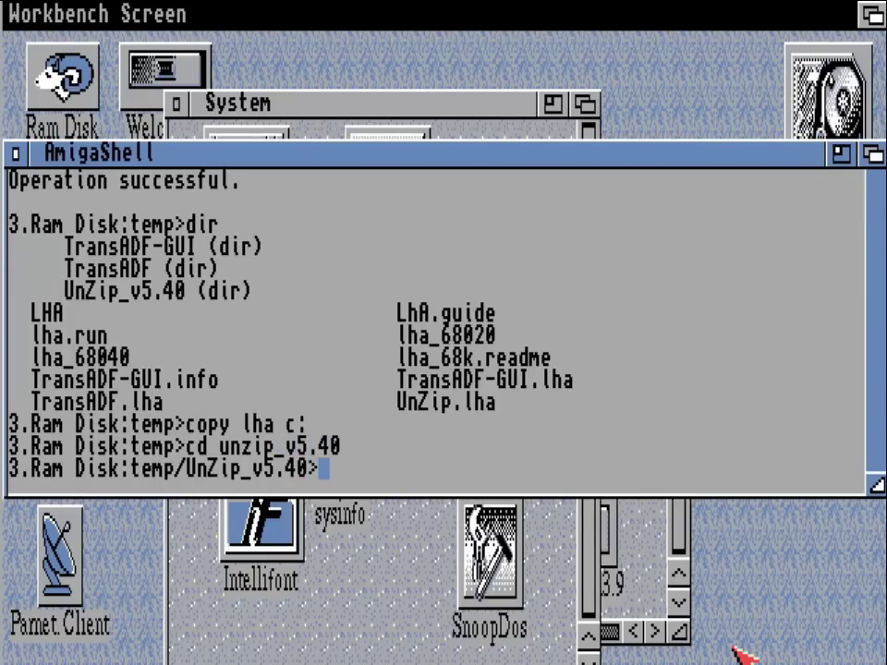
pyautogui.write('dir')
pyautogui.press('Return')
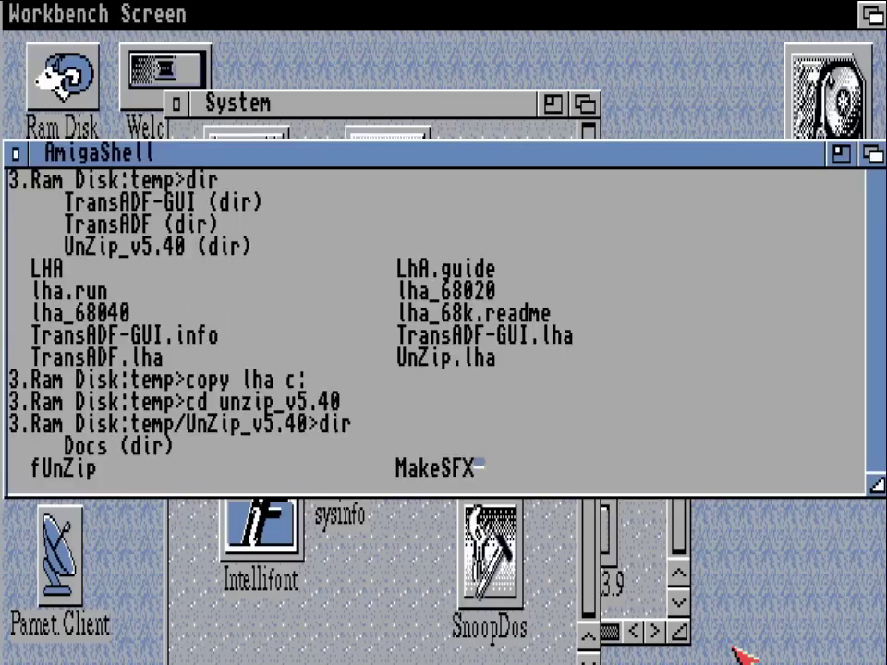
pyautogui.write('copy ')
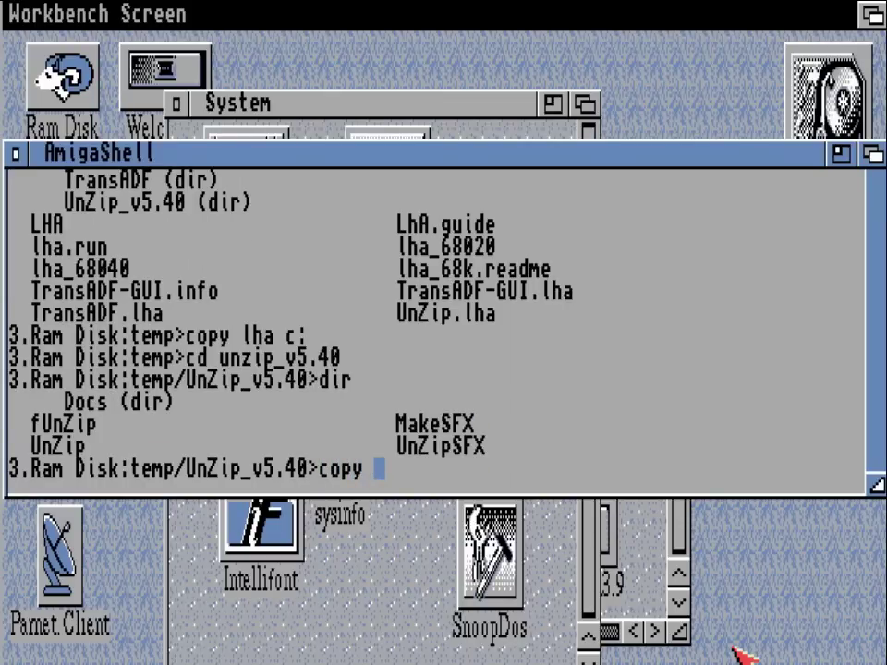
pyautogui.write('unzip c:')
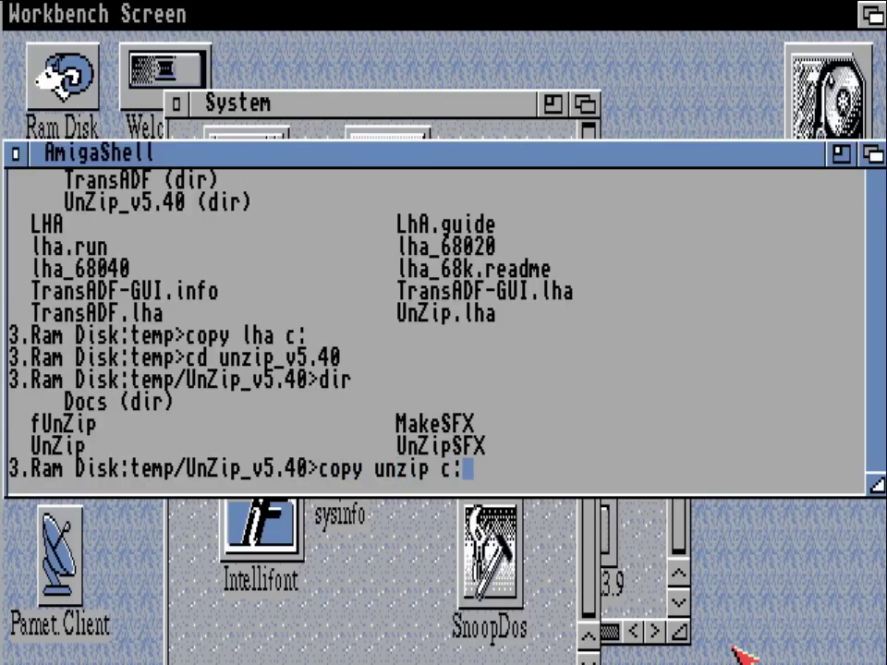
pyautogui.press('Return')
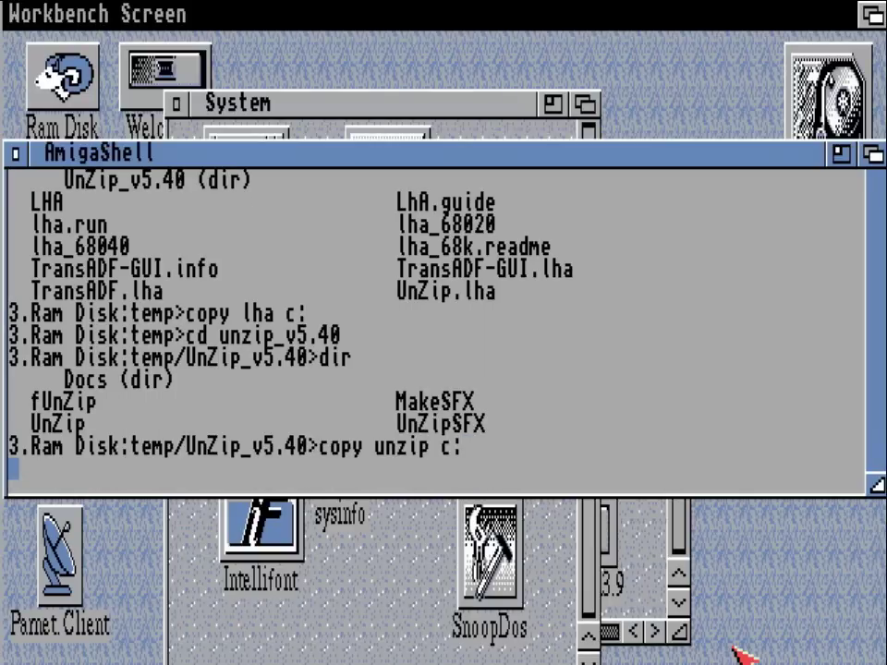
# Go back to temp, enter the TransADF folder and copy transadf into C:.
pyautogui.write('cd /')
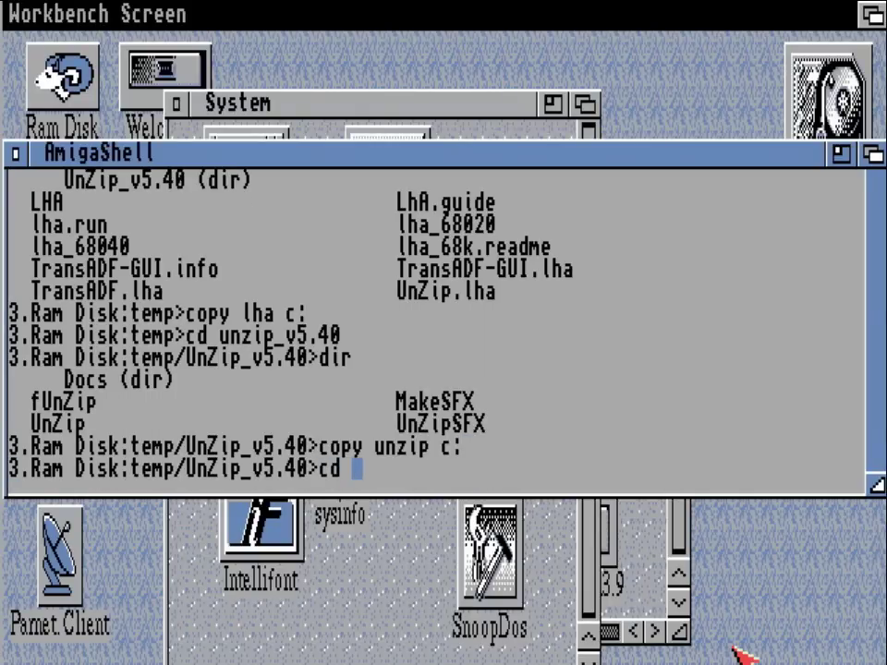
pyautogui.press('Return')
pyautogui.write('cd trans')
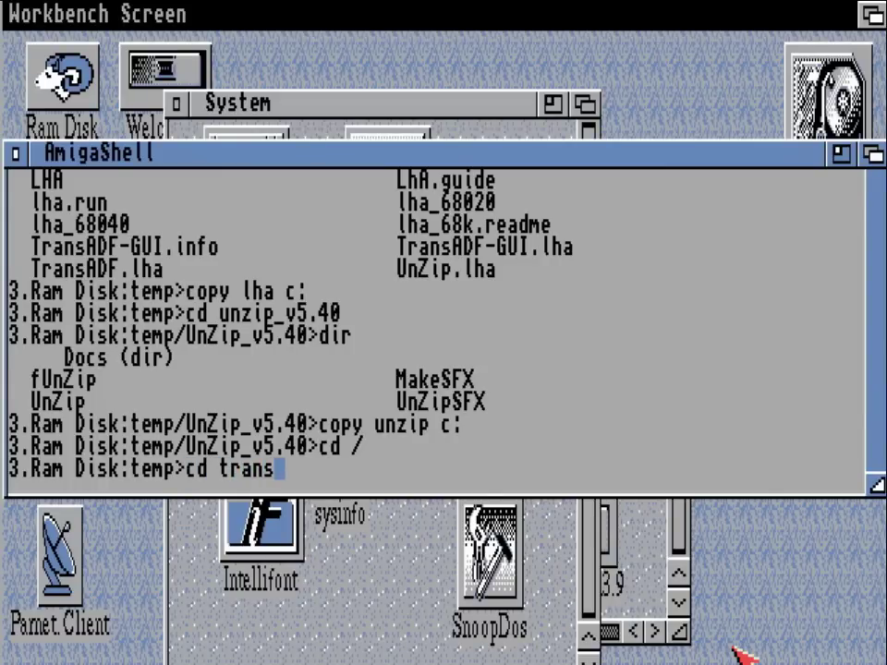
pyautogui.write('adf')
pyautogui.press('BackSpace')
pyautogui.write('f')
pyautogui.press('Return')
pyautogui.write('dir')
pyautogui.press('Return')
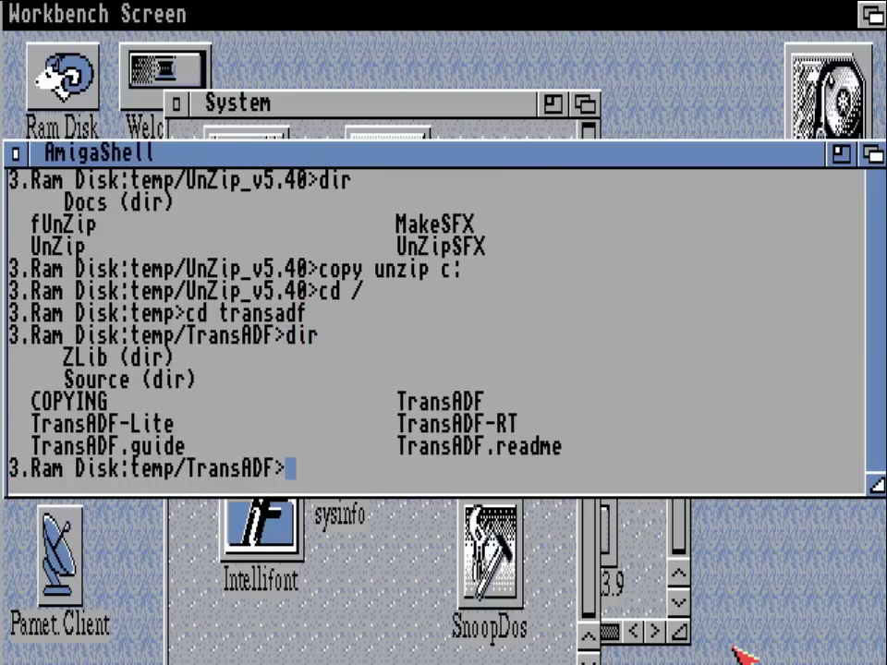
pyautogui.write('copy t')
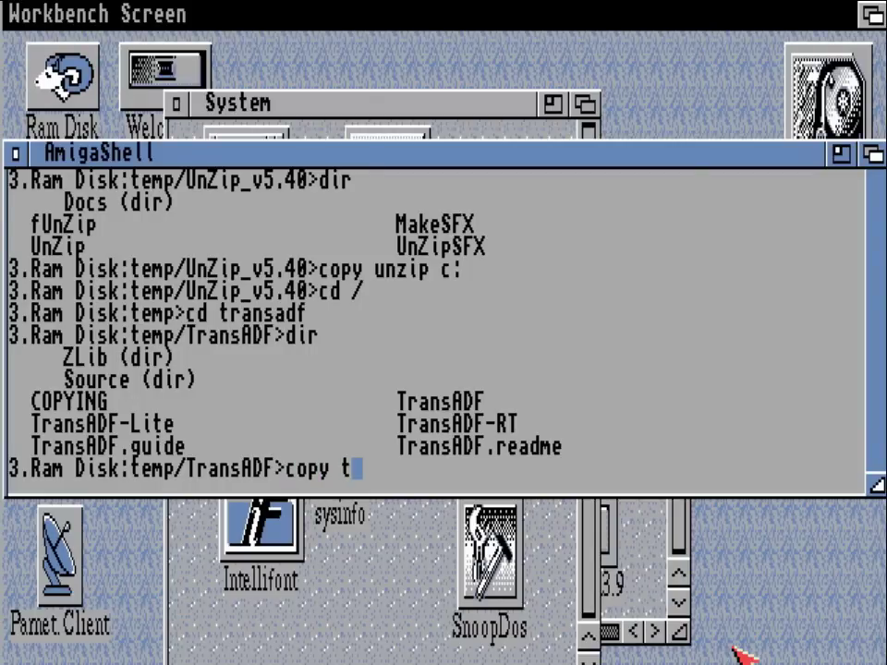
pyautogui.write('ransadf')
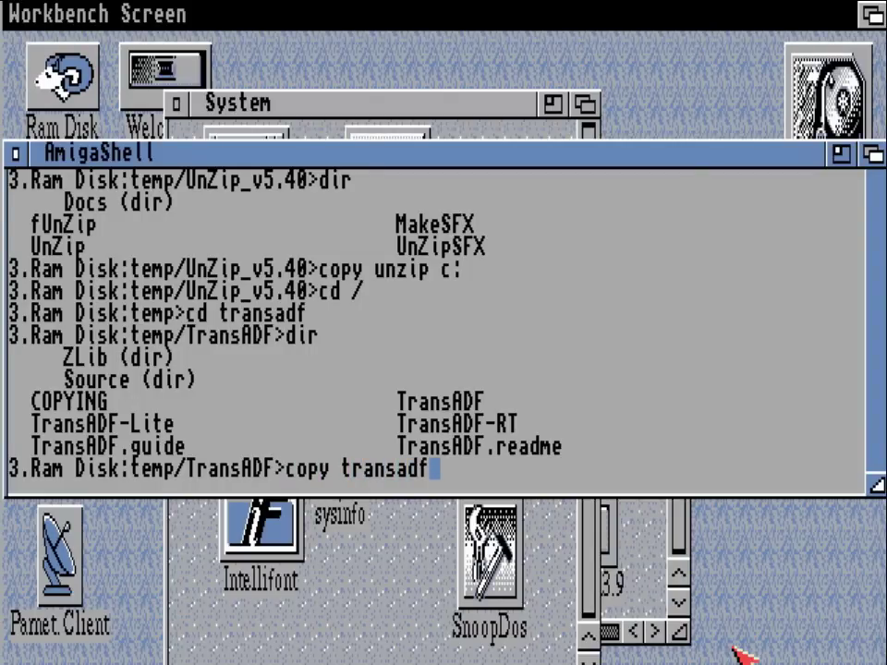
pyautogui.write(' c:')
pyautogui.press('Return')
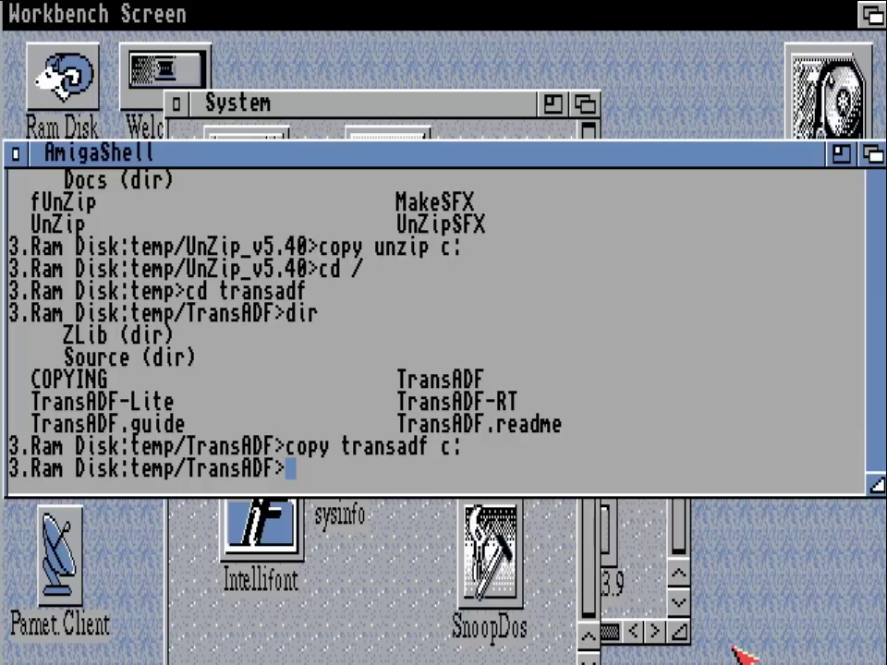
# Copy transadf into /transadf-gui, then enter transadf-gui and list its contents.
pyautogui.write('copy ')
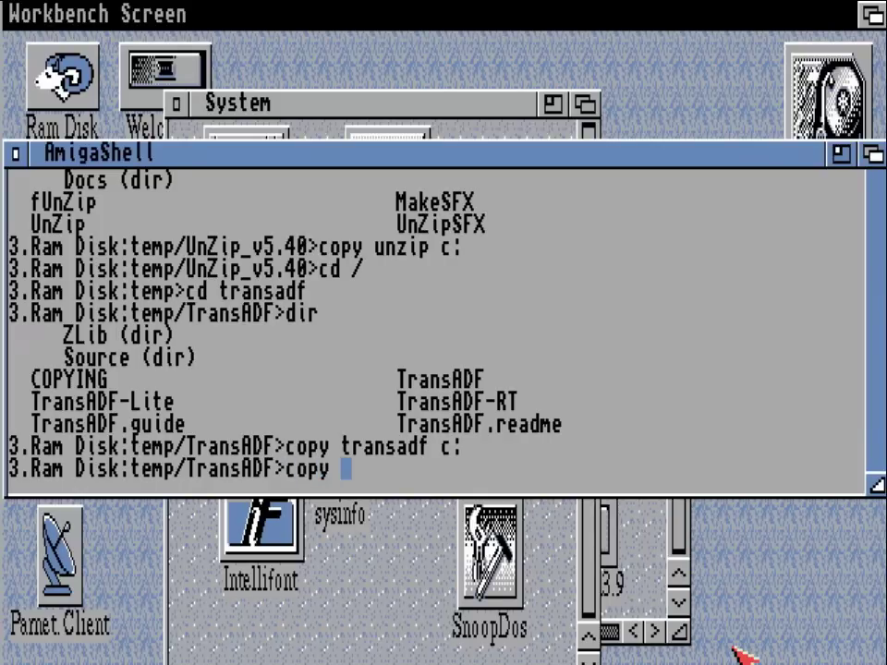
pyautogui.write('transadf')
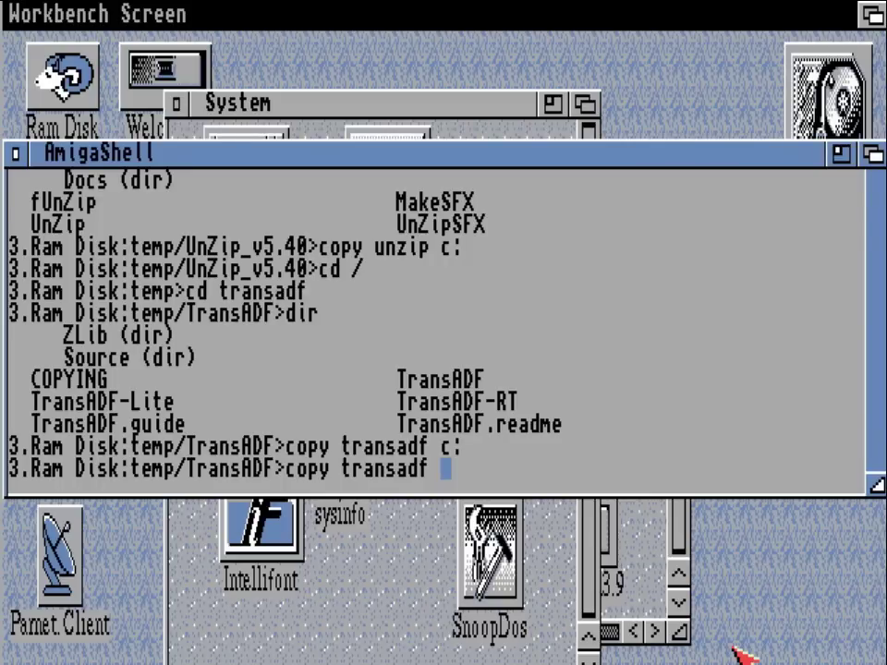
pyautogui.write(' /trans')
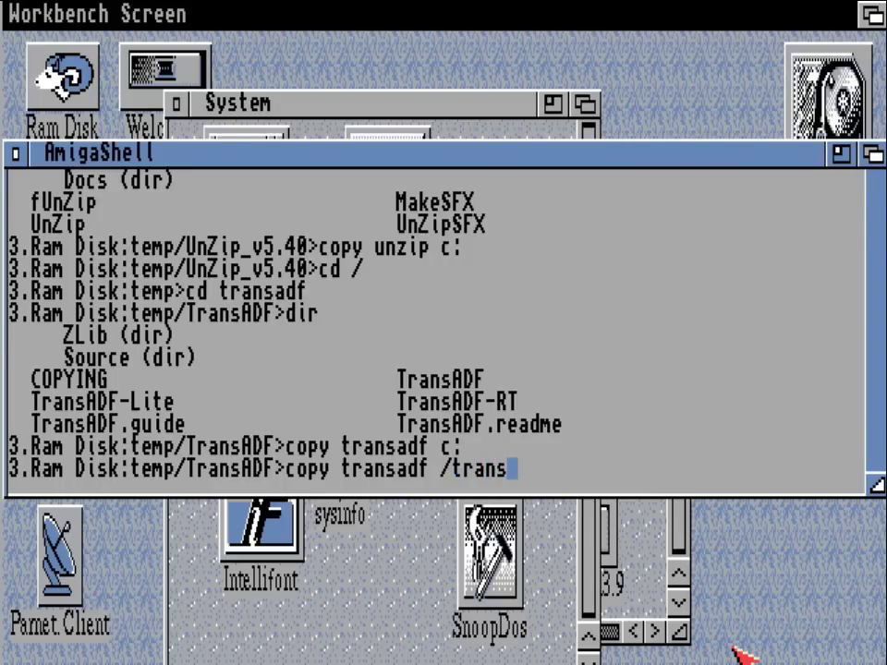
pyautogui.write('adf-gui')
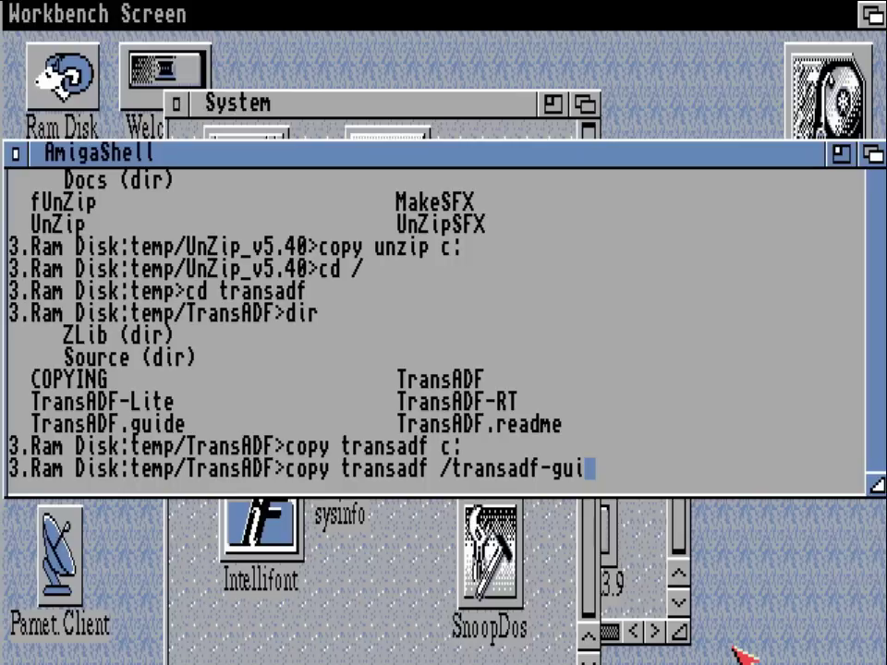
pyautogui.press('Return')
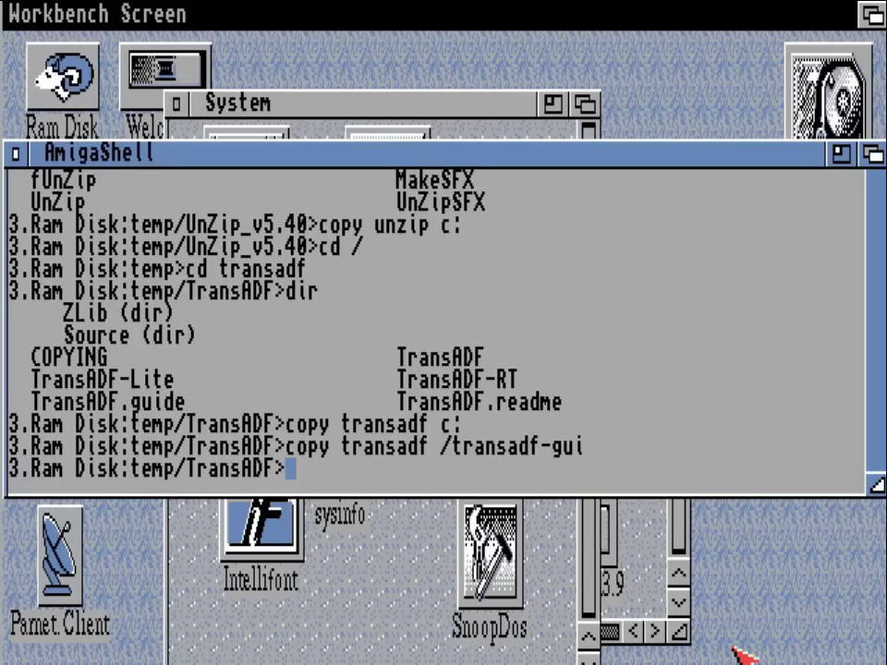
pyautogui.write('cd /')
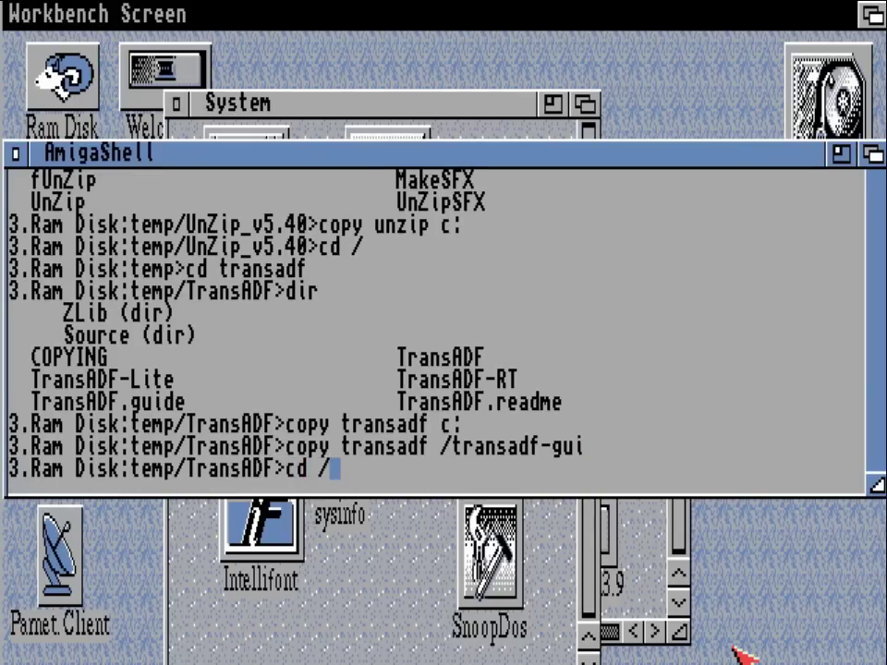
pyautogui.press('Return')
pyautogui.write('cd transadf-gui')
pyautogui.press('Return')
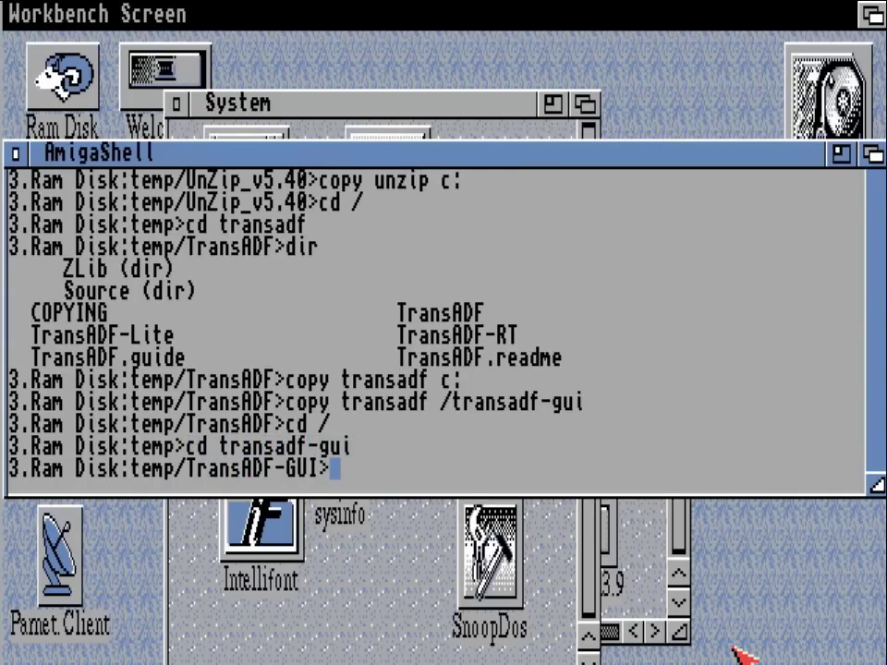
pyautogui.write('dir')
pyautogui.press('Return')
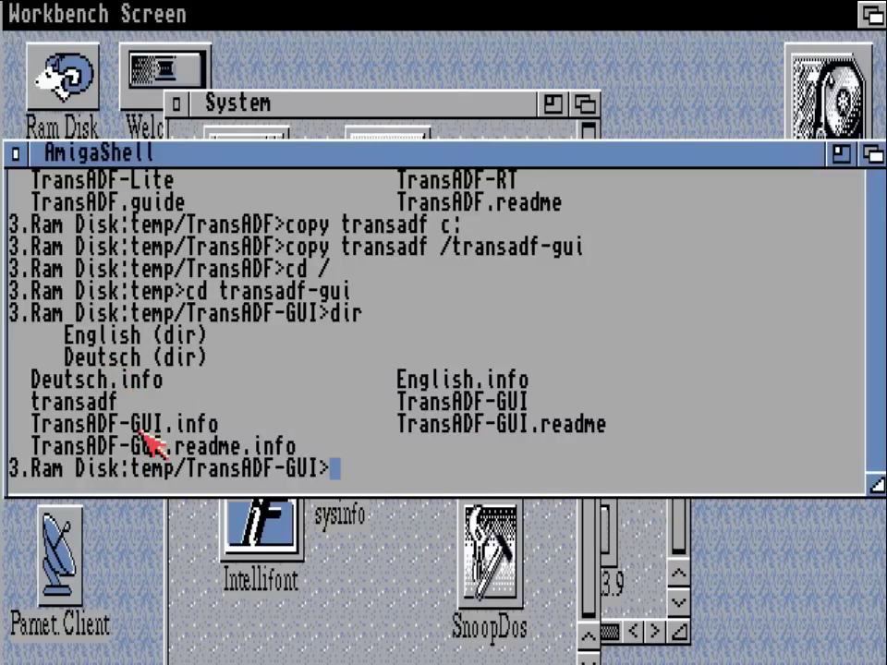
# Open Ram Disk, temp and the TransADF-GUI drawer, then launch the TransADF-GUI program.
pyautogui.doubleClick(50, 74)
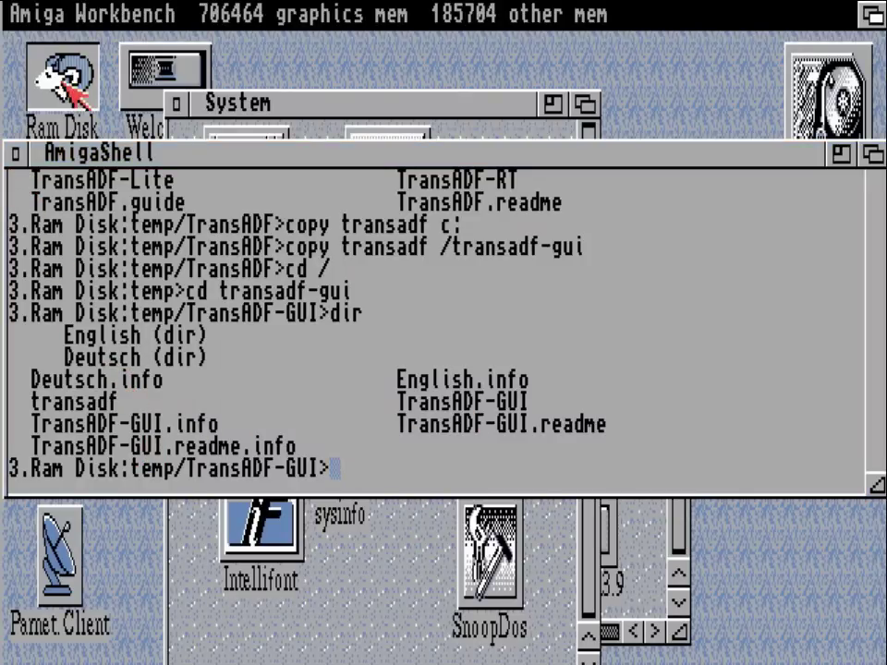
pyautogui.doubleClick(220, 273)
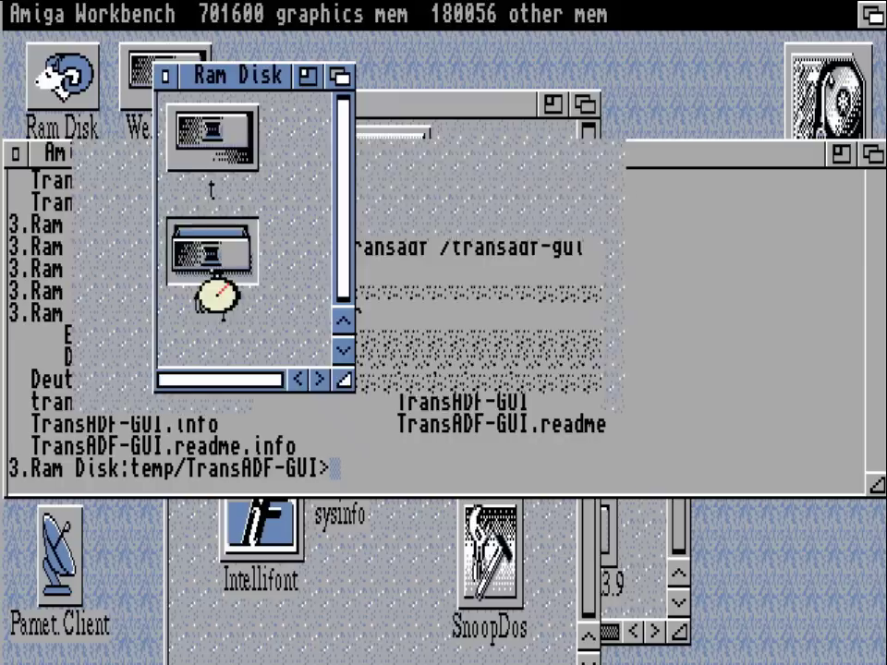
pyautogui.doubleClick(158, 283)
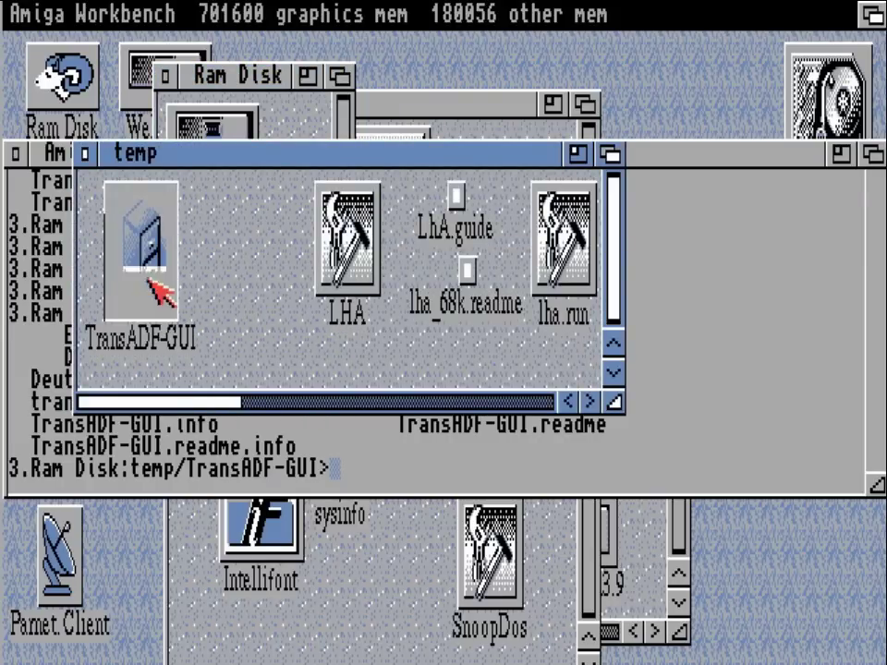
pyautogui.moveTo(554, 237); pyautogui.dragTo(321, 95)
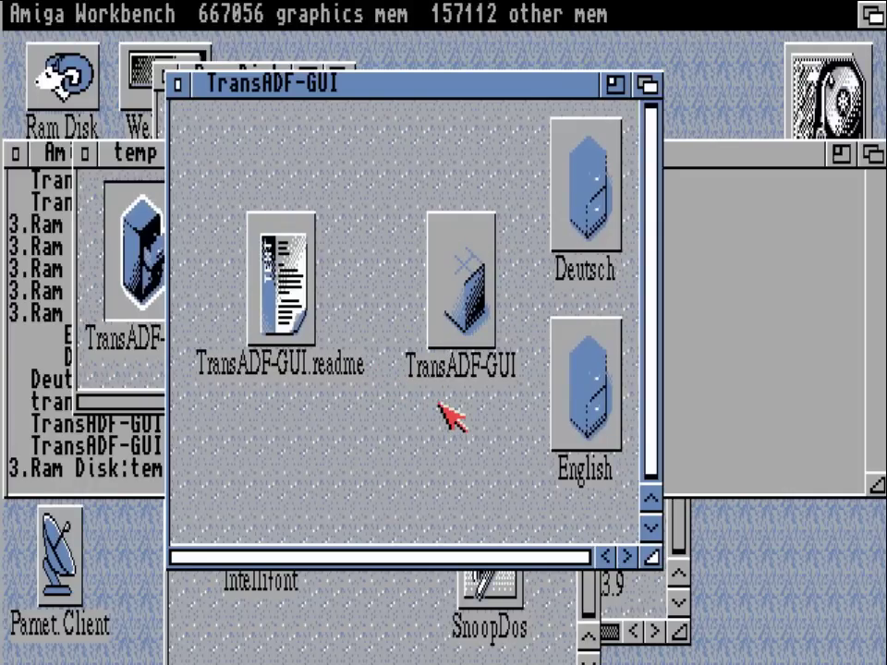
pyautogui.doubleClick(455, 317)
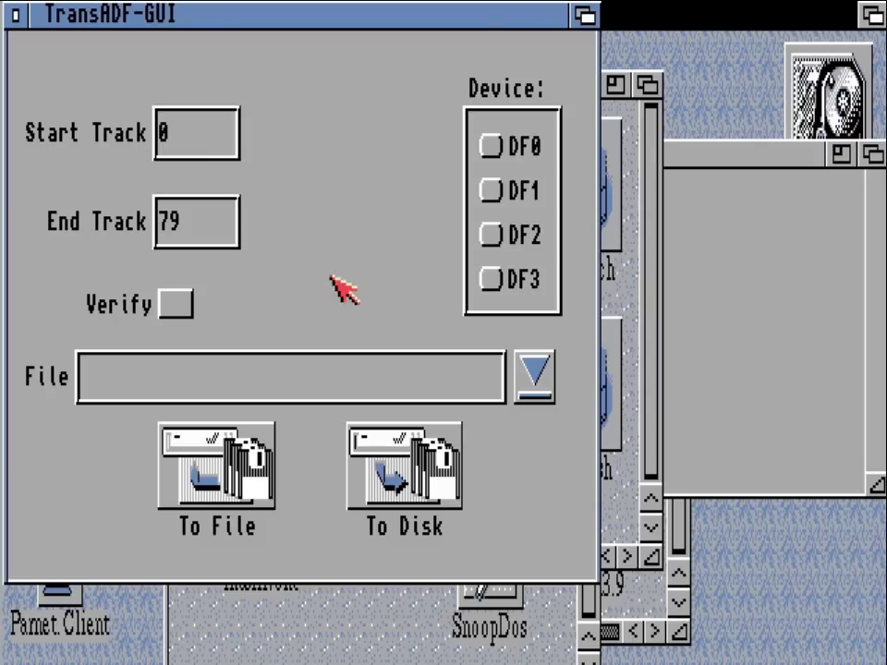
# Close the TransADF-GUI program and drawer windows and bring the AmigaShell forward.
pyautogui.click(17, 15)
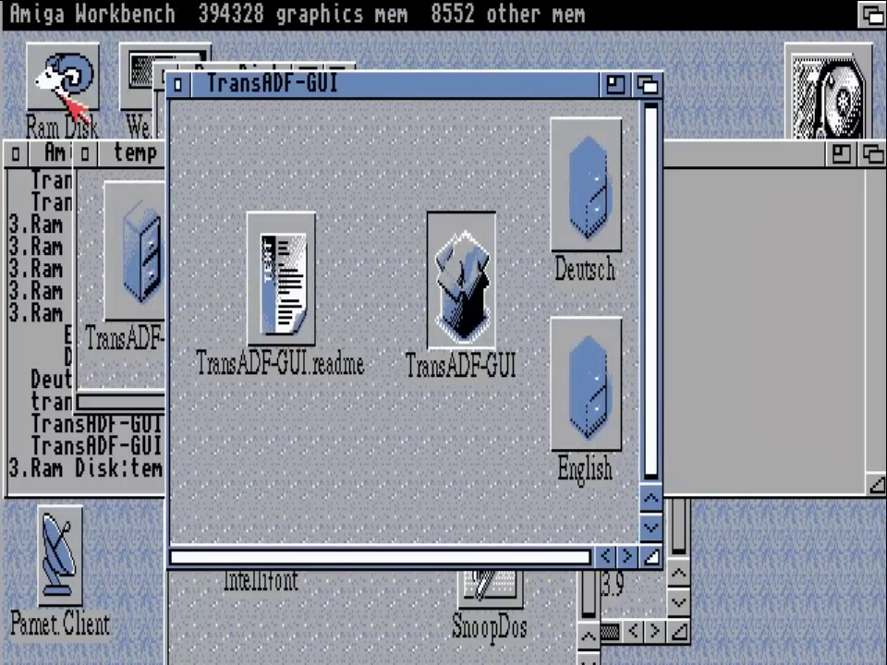
pyautogui.click(175, 85)
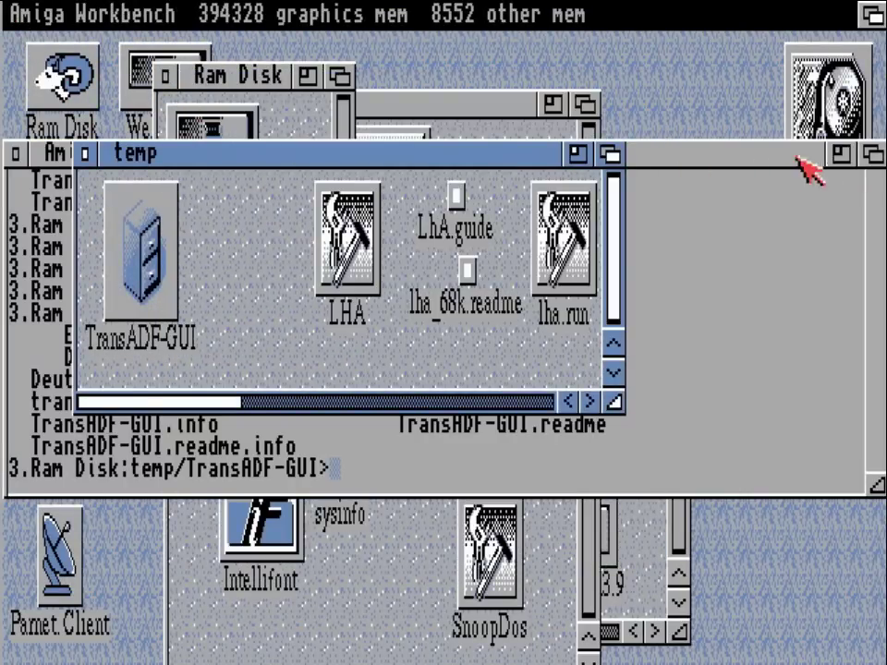
pyautogui.click(873, 154)
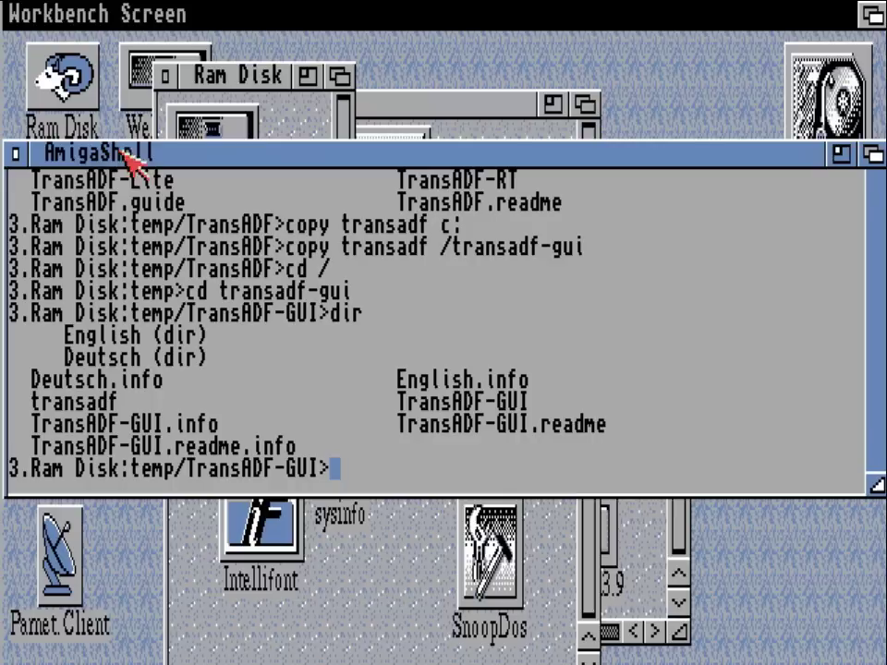
# Close AmigaShell, Ram Disk, System and Workbench windows, then open the empty disk showing all files.
pyautogui.click(15, 153)
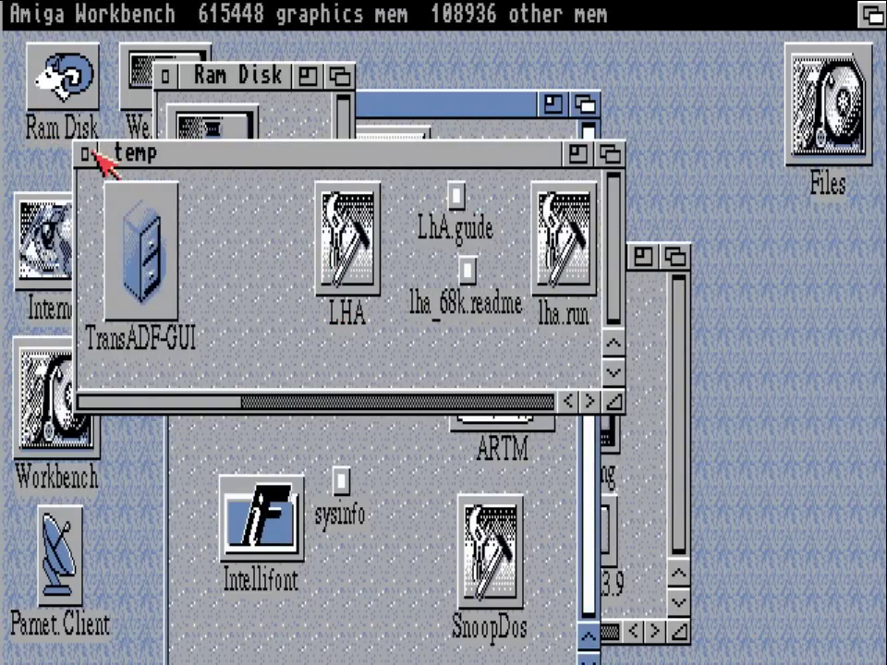
pyautogui.moveTo(158, 155); pyautogui.dragTo(135, 380)
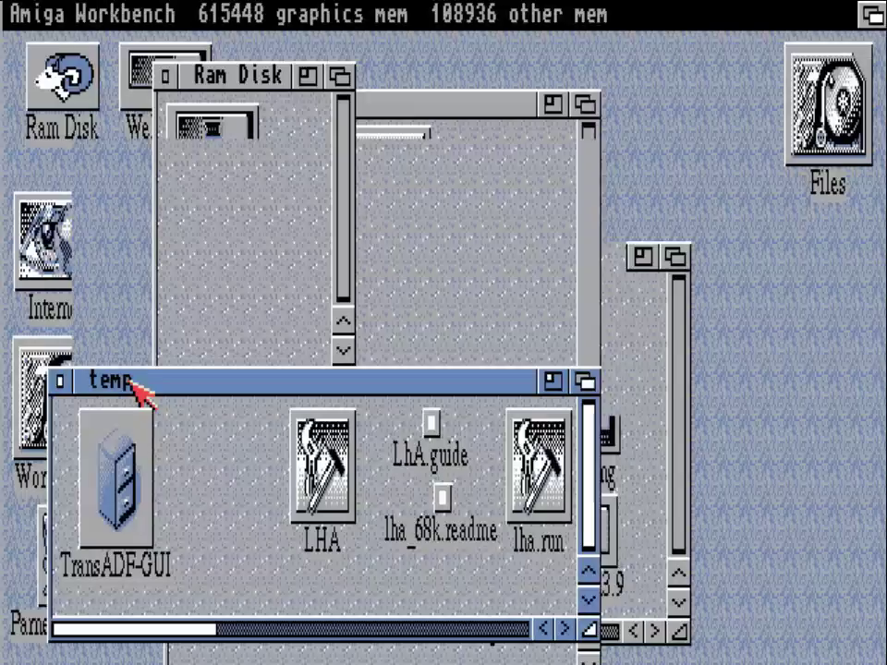
pyautogui.click(166, 76)
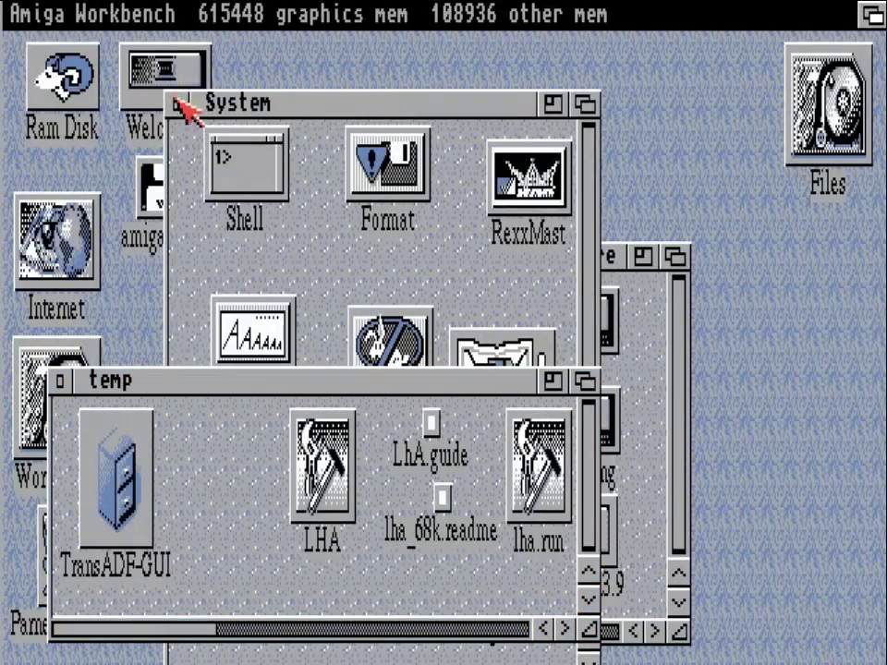
pyautogui.click(178, 101)
pyautogui.click(262, 254)
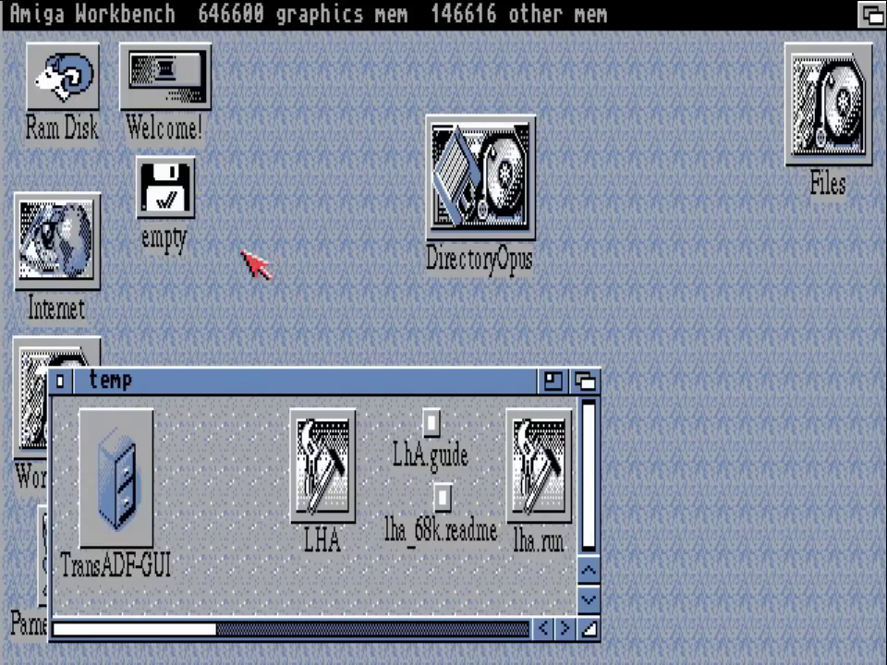
pyautogui.doubleClick(164, 194)
pyautogui.moveTo(175, 205); pyautogui.dragTo(362, 245)
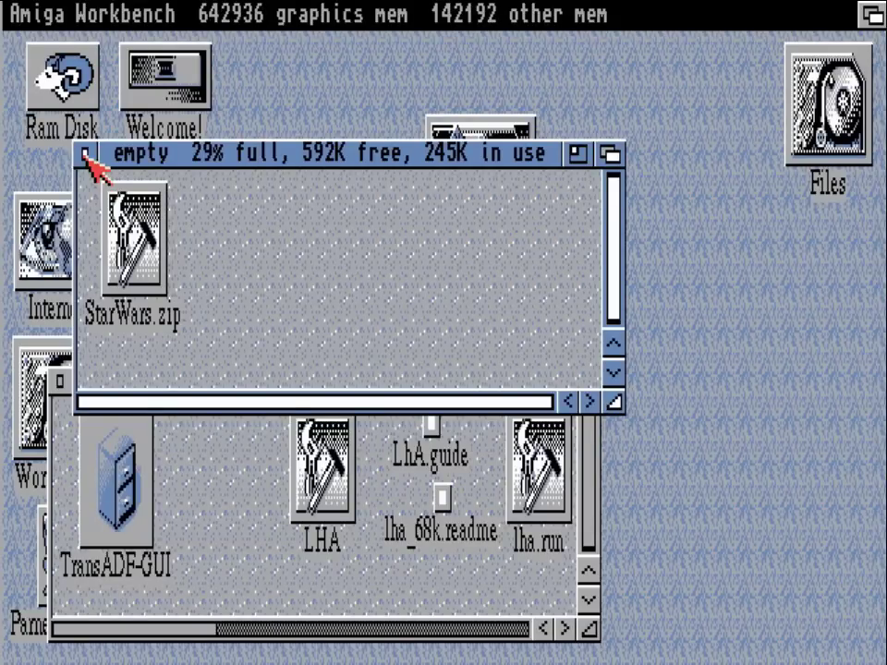
# Close the empty disk window and run '11' via Workbench > Execute Command to start AmigUtil II.
pyautogui.click(86, 154)
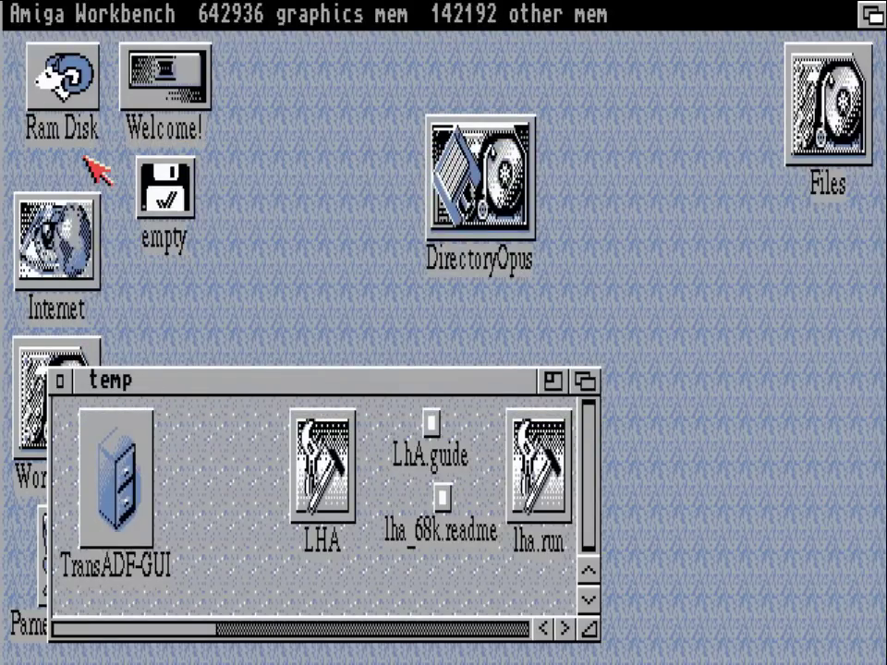
pyautogui.rightClick(43, 18)
pyautogui.click(40, 72)
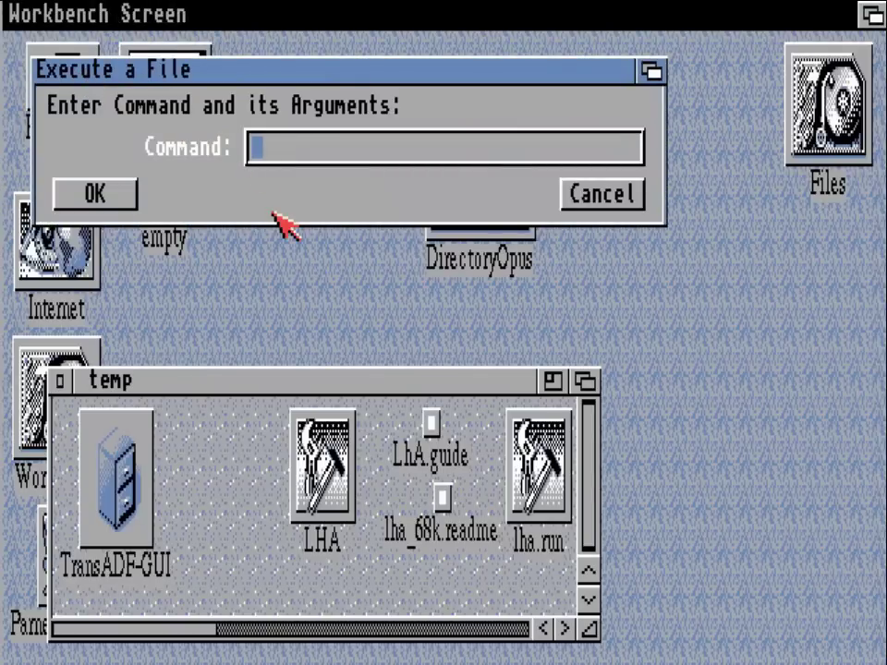
pyautogui.write('11')
pyautogui.press('Return')
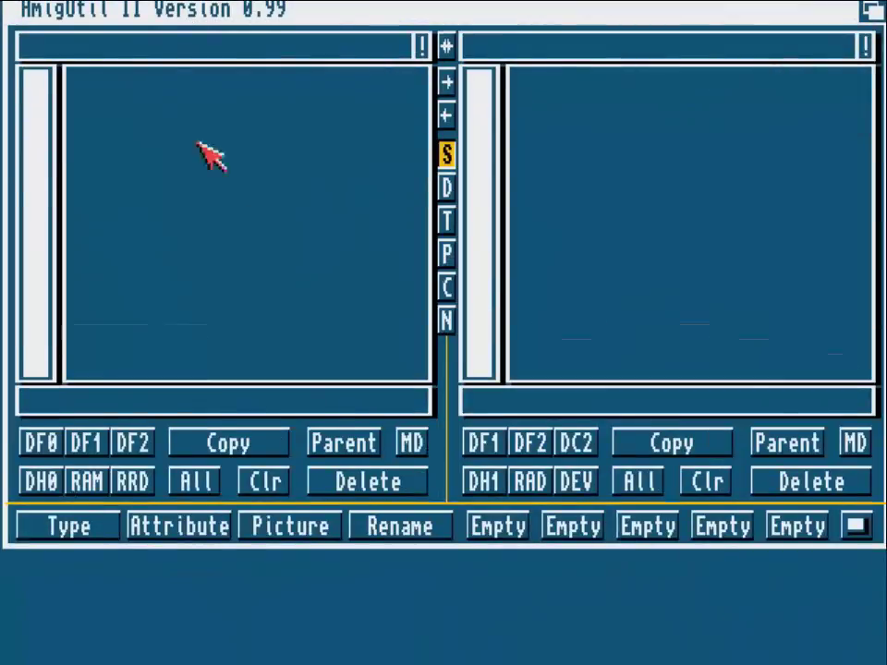
# List df0: in the right AmigUtil panel and dh0: in the left panel.
pyautogui.click(491, 48)
pyautogui.write('df0:')
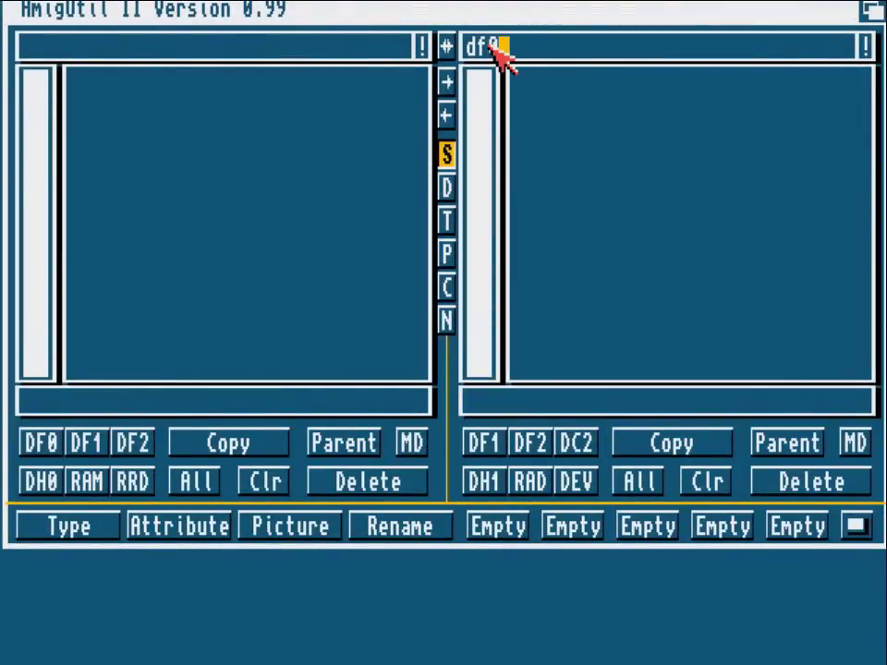
pyautogui.press('Return')
pyautogui.click(345, 53)
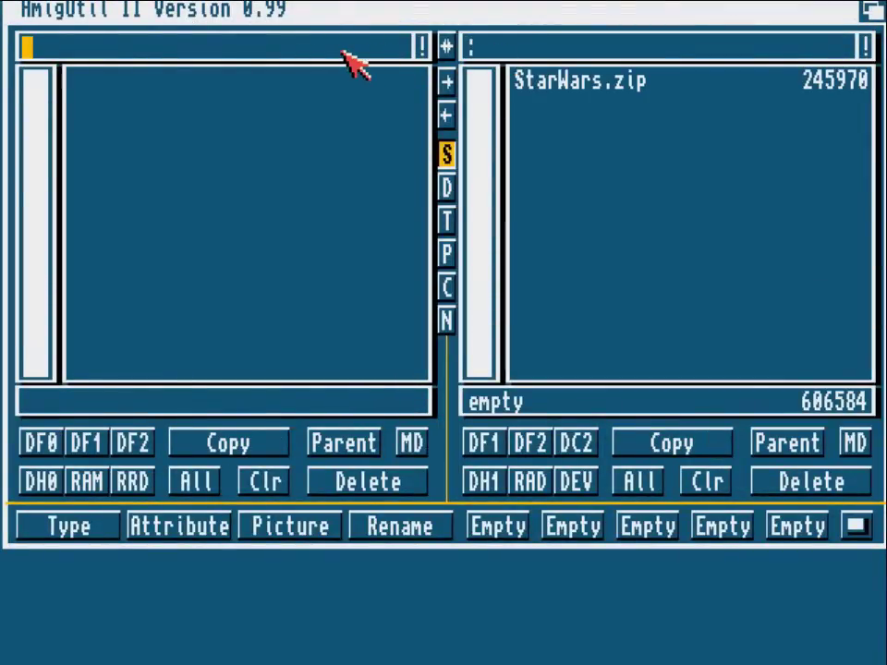
pyautogui.write('dh0:')
pyautogui.press('Return')
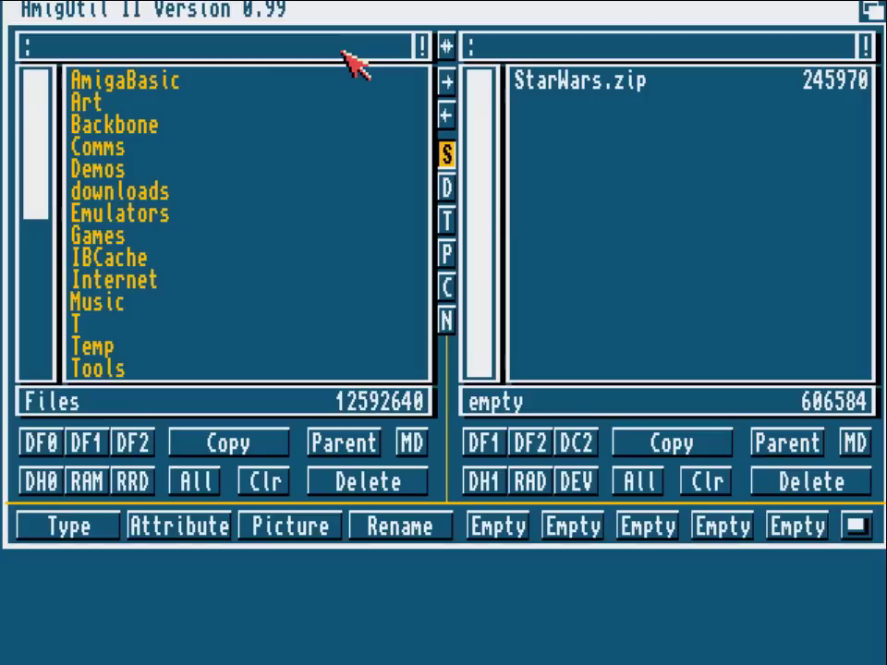
# Copy StarWars.zip from the floppy into the hard drive's T folder and select the copy.
pyautogui.click(109, 323)
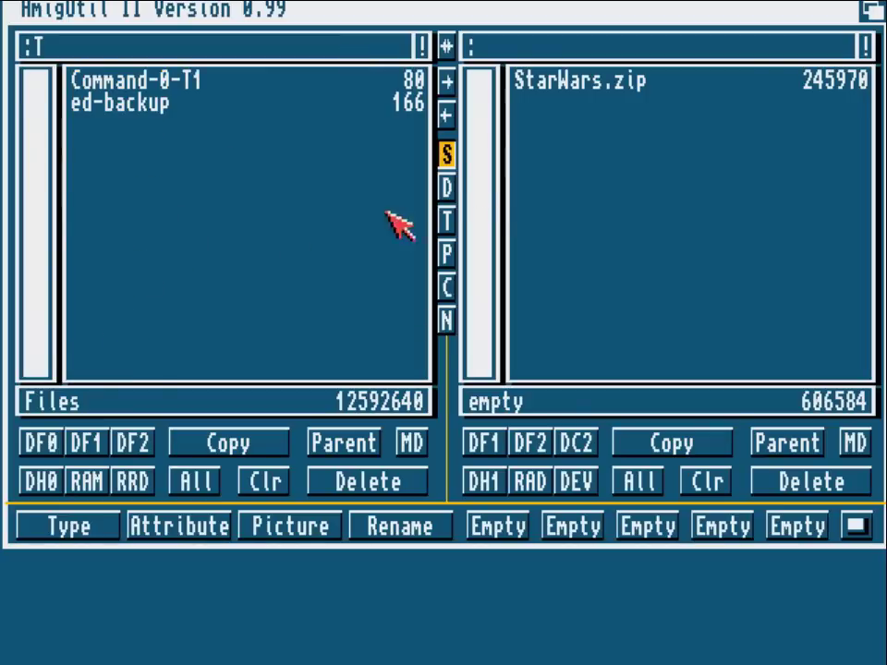
pyautogui.click(593, 83)
pyautogui.click(670, 441)
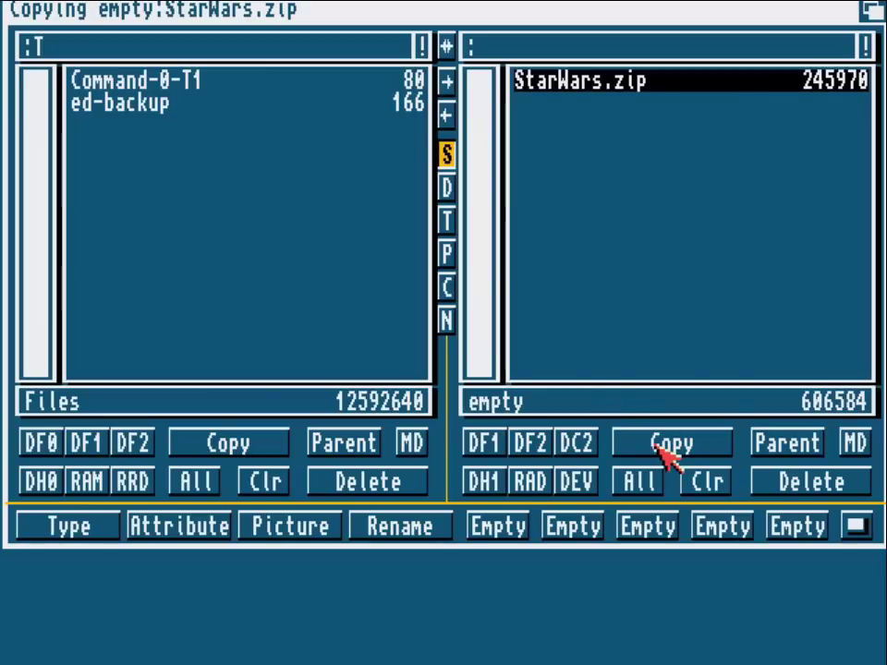
pyautogui.click(234, 443)
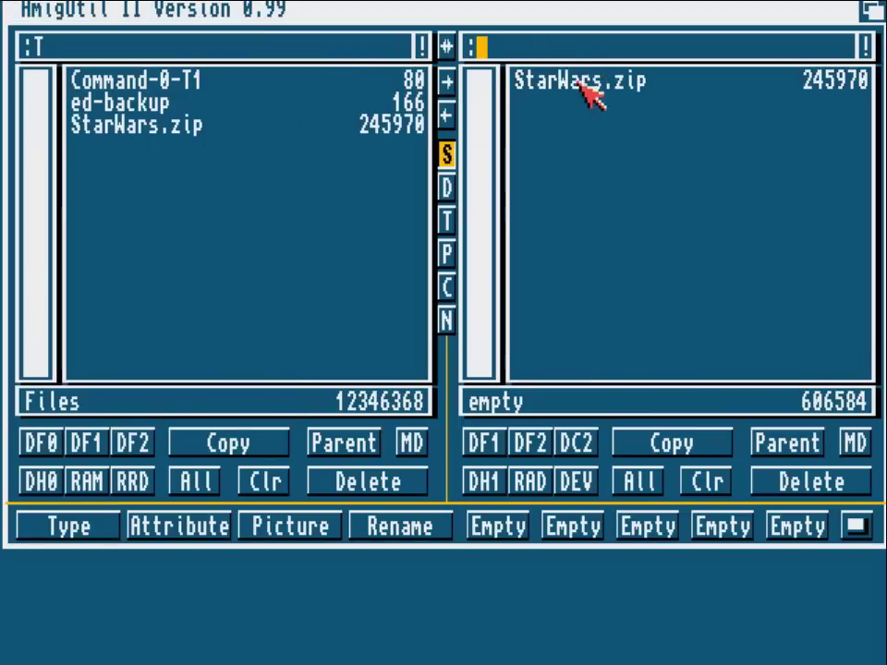
pyautogui.click(131, 124)
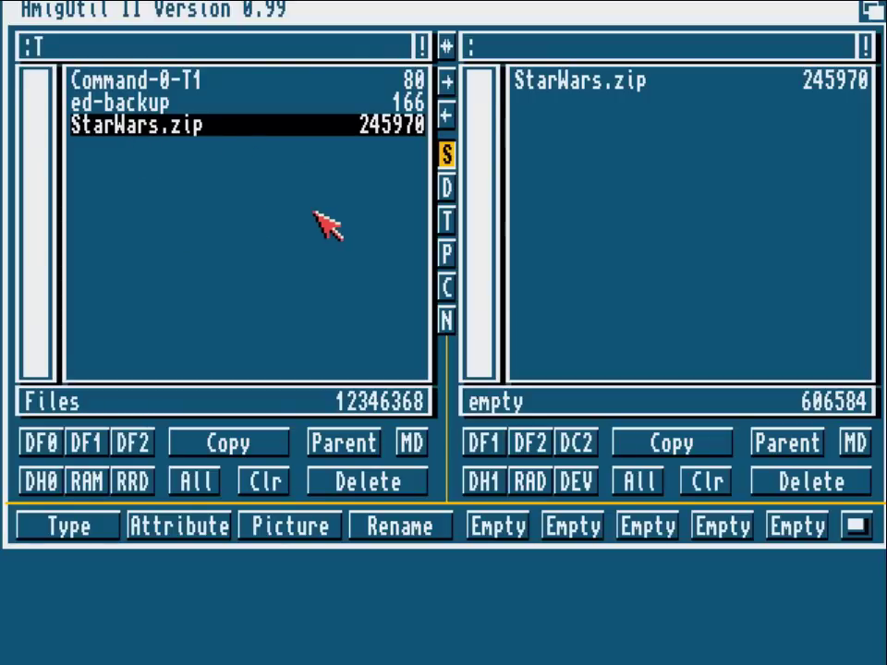
pyautogui.rightClick(40, 10)
# Quit AmigUtil II, open a shell from the Files drive and list the dh0:T folder.
pyautogui.rightClick(85, 278)
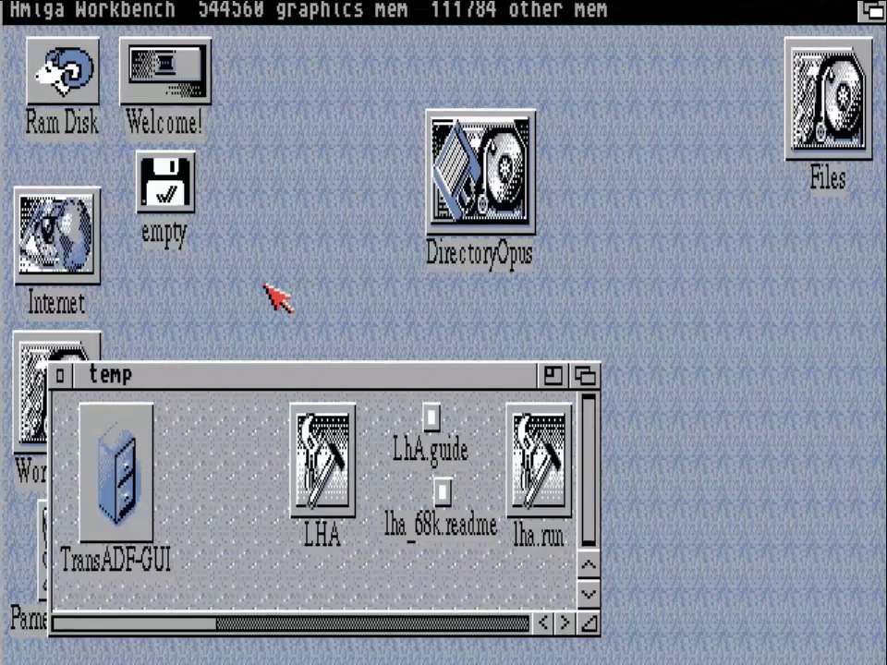
pyautogui.doubleClick(810, 95)
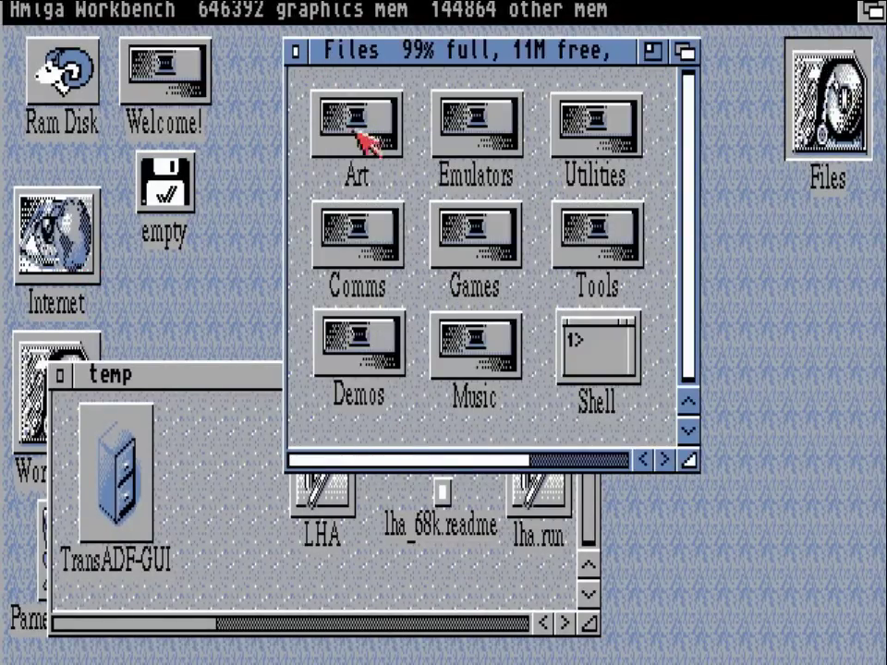
pyautogui.doubleClick(596, 349)
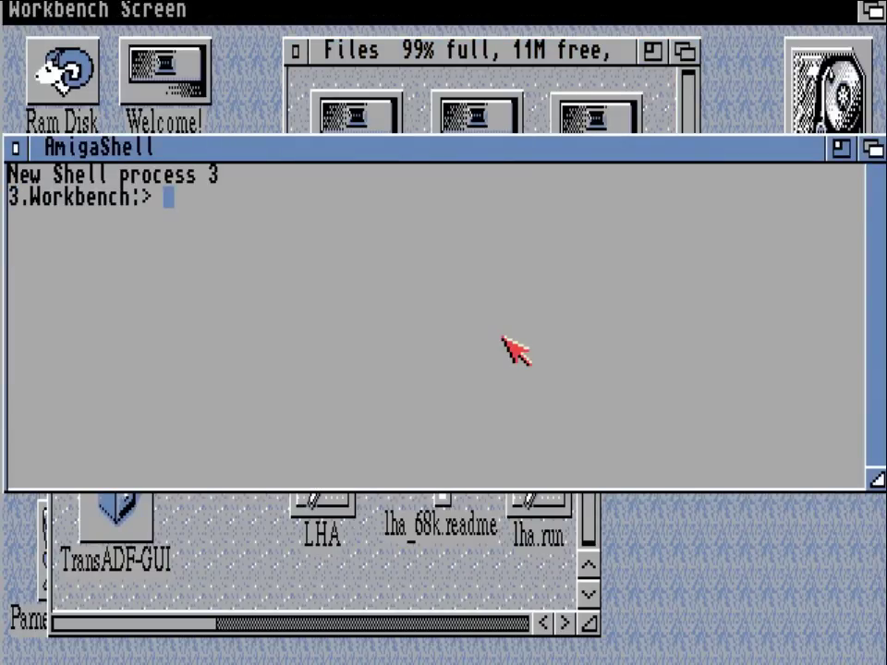
pyautogui.write('dh0:t')
pyautogui.press('Return')
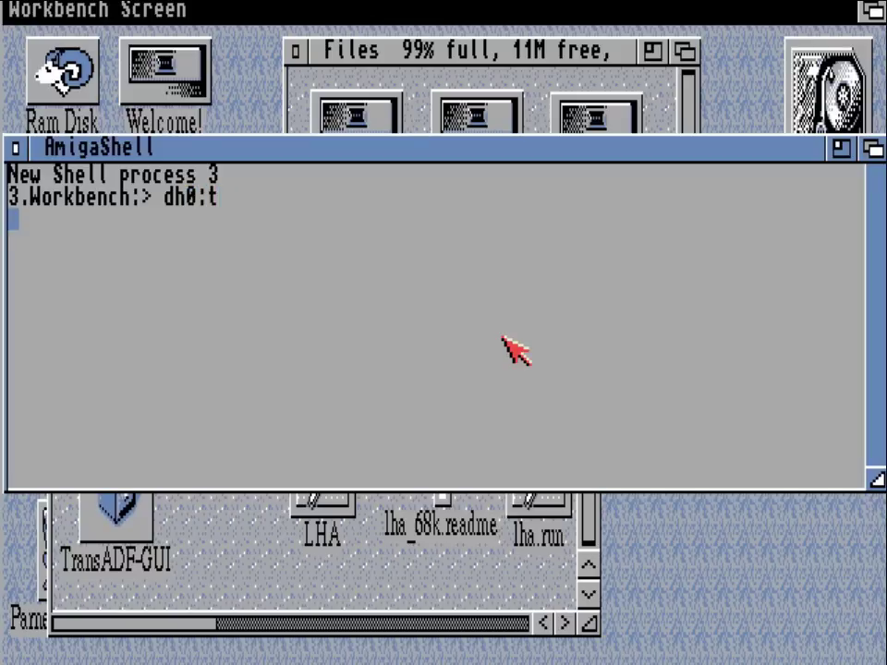
pyautogui.write('dir')
pyautogui.press('Return')
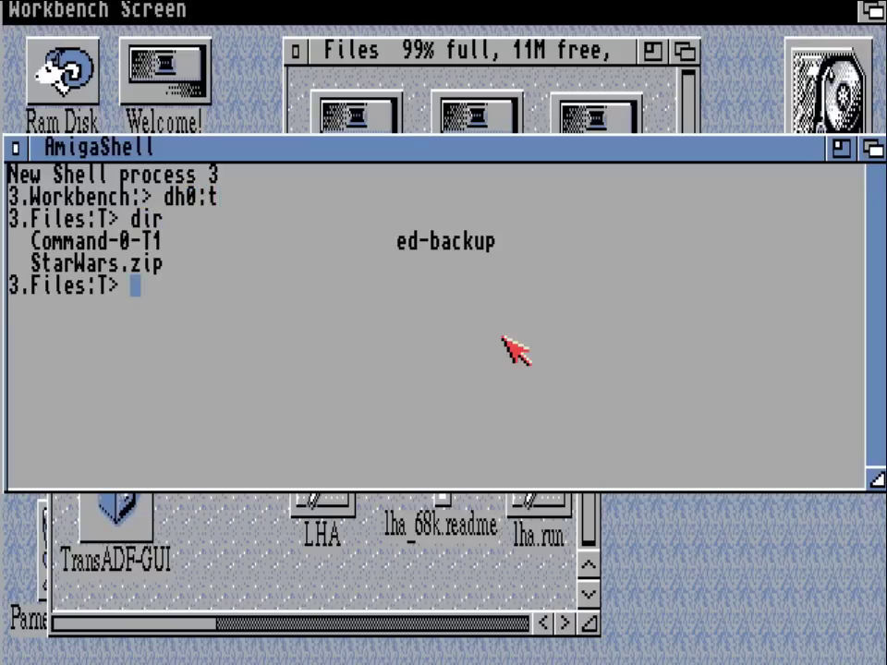
# Run 'unzip u starwars.zip', then recall it to insert a dash before the u.
pyautogui.write('unzip u')
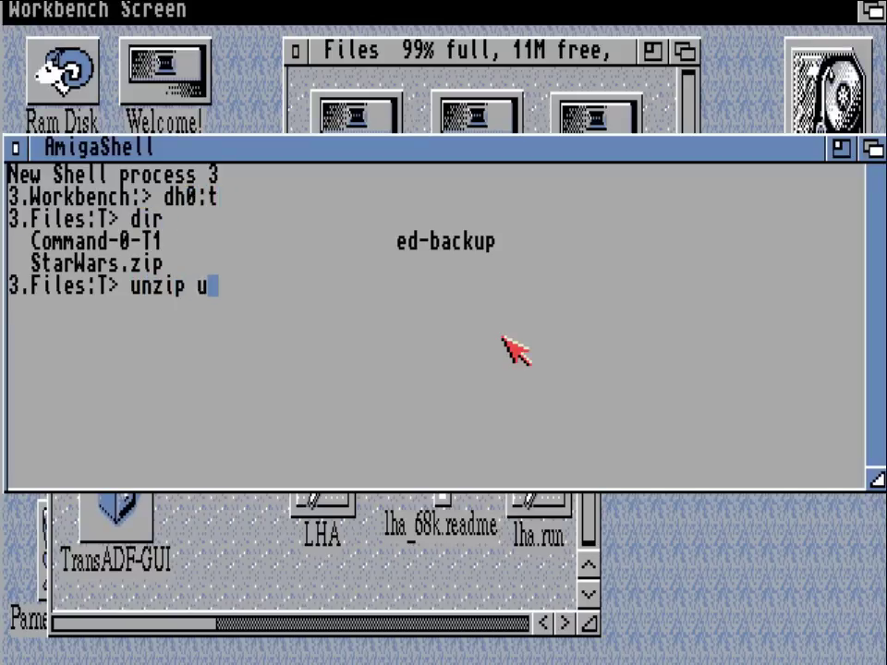
pyautogui.write(' starw')
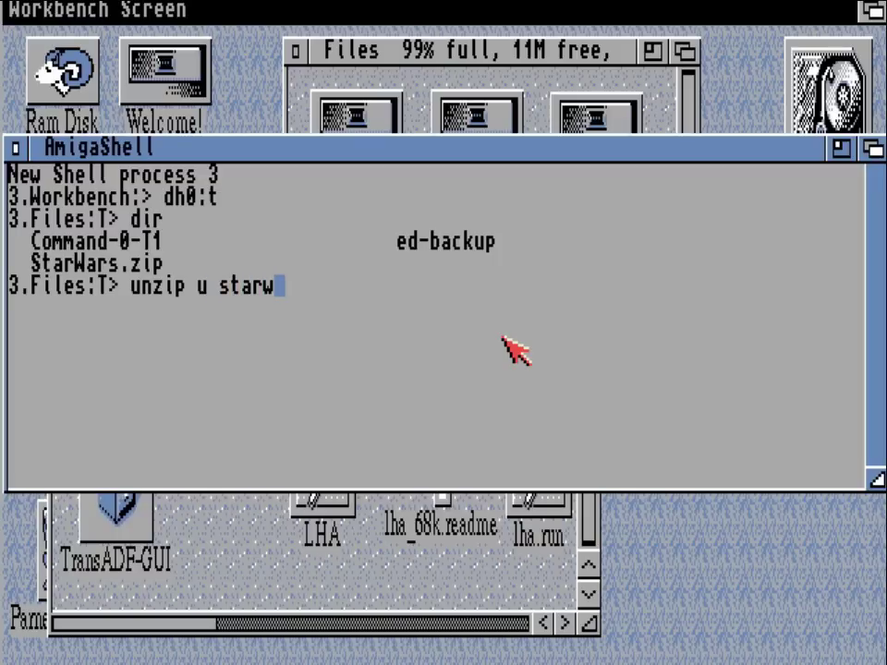
pyautogui.write('ars.zip')
pyautogui.press('Return')
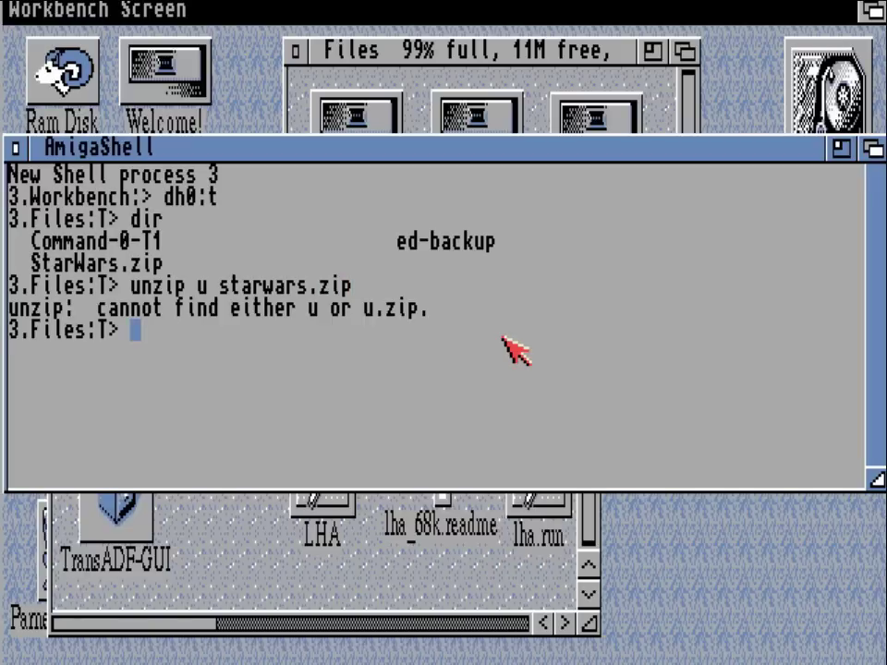
pyautogui.press('Up')
pyautogui.press('Left')
pyautogui.press('Left')
pyautogui.press('Left')
pyautogui.press('Left')
pyautogui.press('Left')
pyautogui.press('Left')
pyautogui.press('Left')
pyautogui.press('Left')
pyautogui.press('Left')
pyautogui.press('Left')
pyautogui.press('Left')
pyautogui.press('Left')
pyautogui.press('Left')
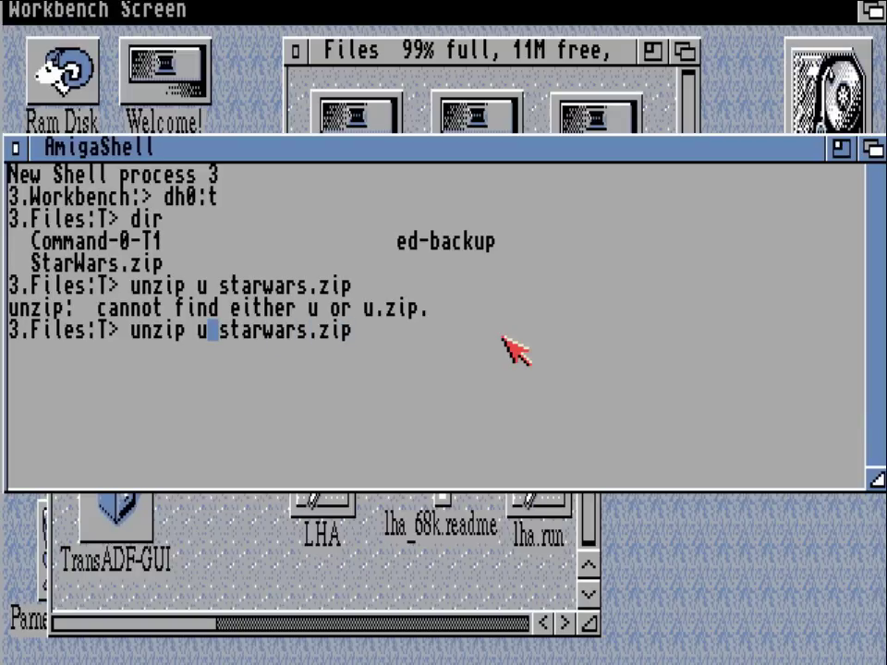
pyautogui.press('Left')
# Run 'unzip -u starwars.zip', then dir and list to confirm the 901120-byte Star Wars image.
pyautogui.write('-')
pyautogui.press('Right')
pyautogui.press('Return')
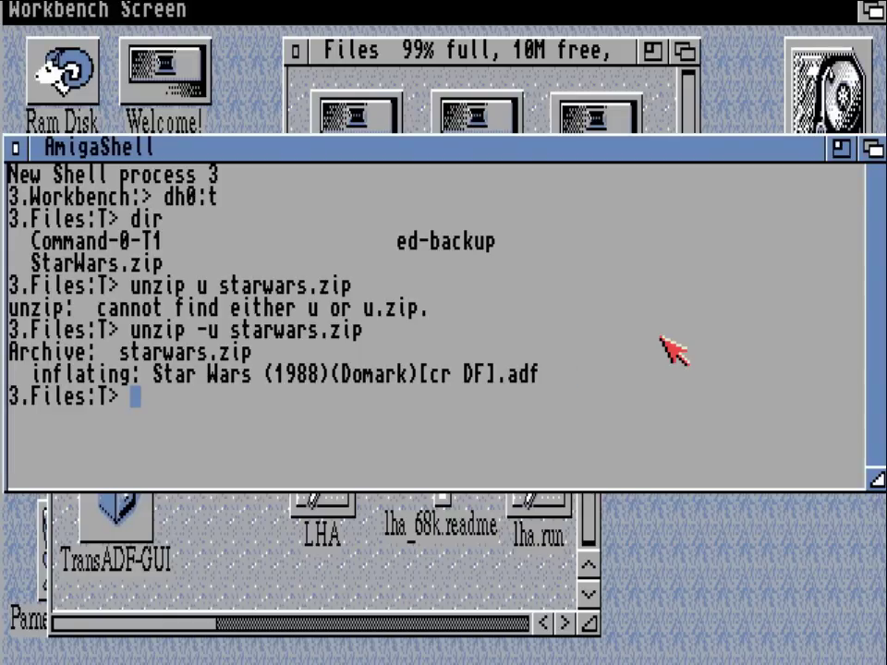
pyautogui.write('dir')
pyautogui.press('Return')
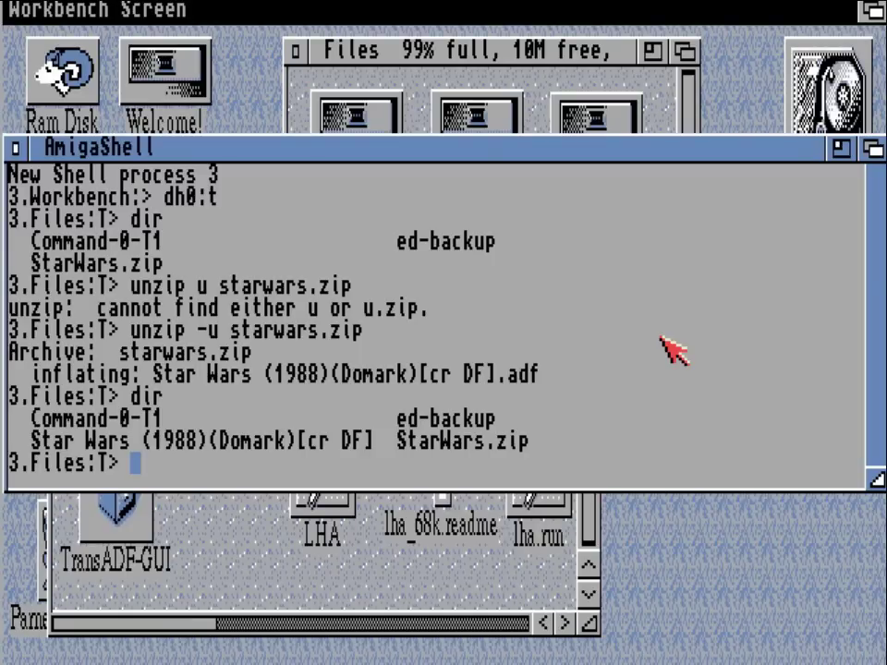
pyautogui.write('list')
pyautogui.press('Return')
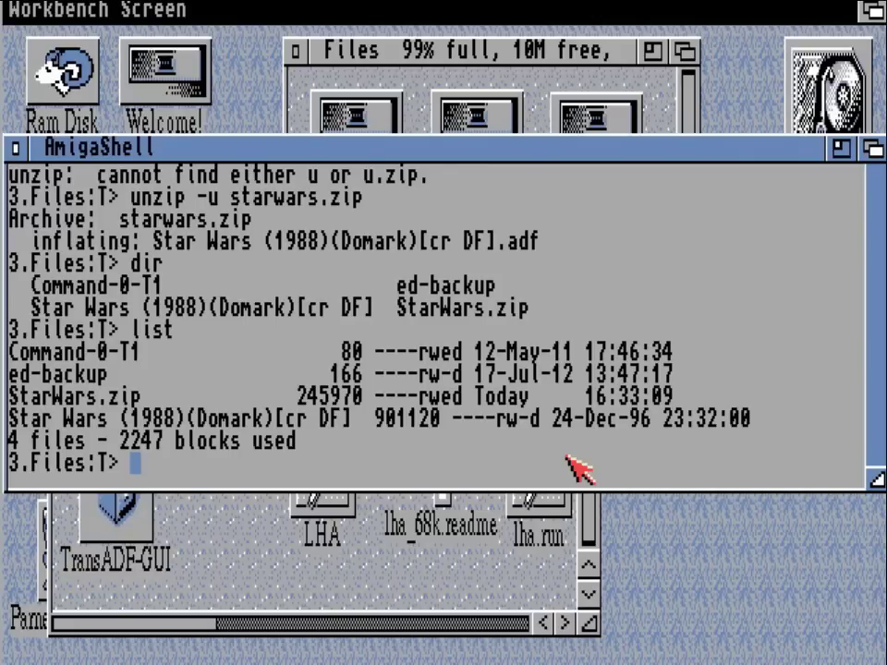
# Launch TransADF-GUI from its drawer and set the drive to DF0.
pyautogui.doubleClick(120, 517)
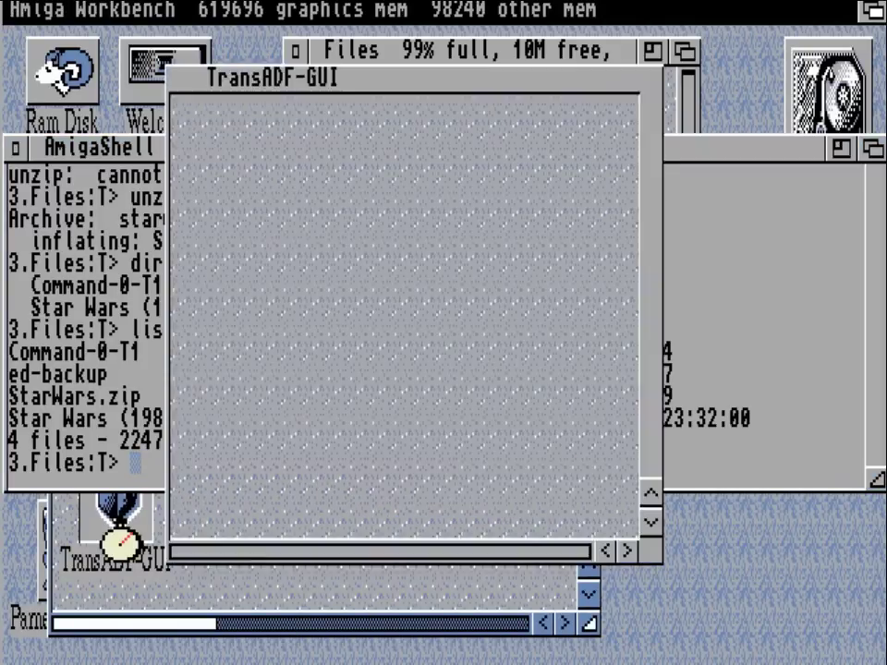
pyautogui.doubleClick(459, 280)
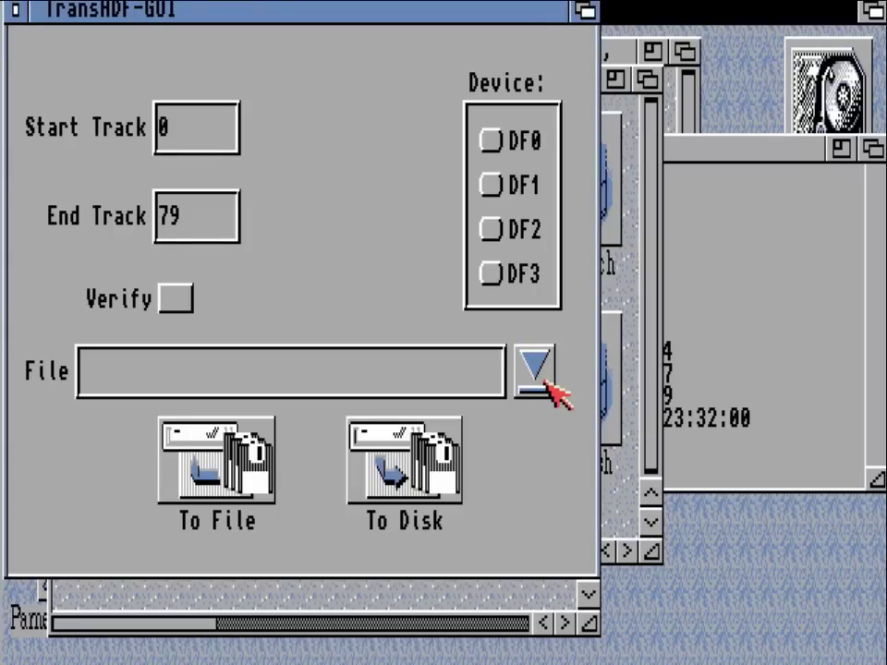
pyautogui.click(499, 139)
# In the disk file requester, navigate to the drawer dh0:T.
pyautogui.click(541, 375)
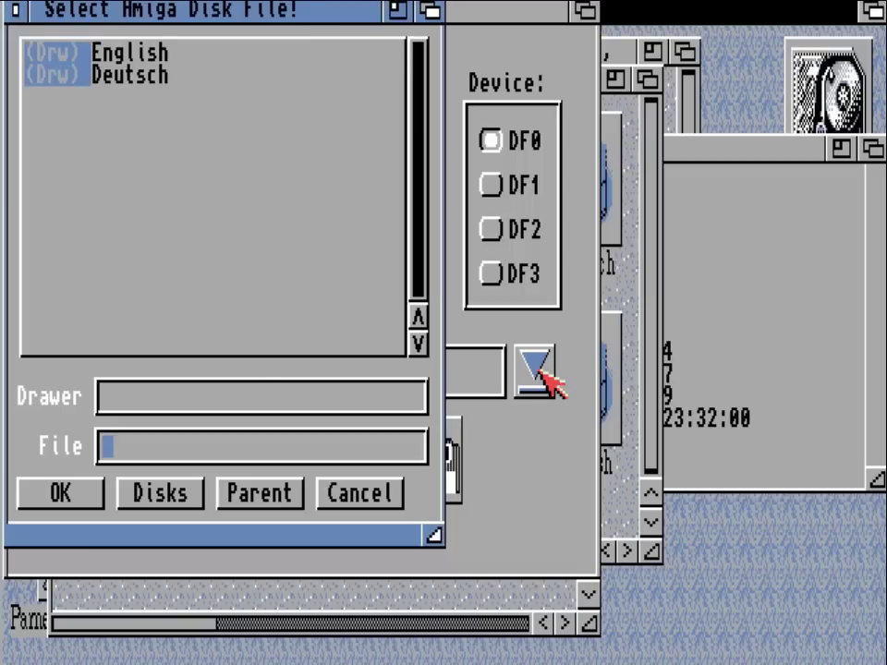
pyautogui.click(199, 391)
pyautogui.write('dh0:t')
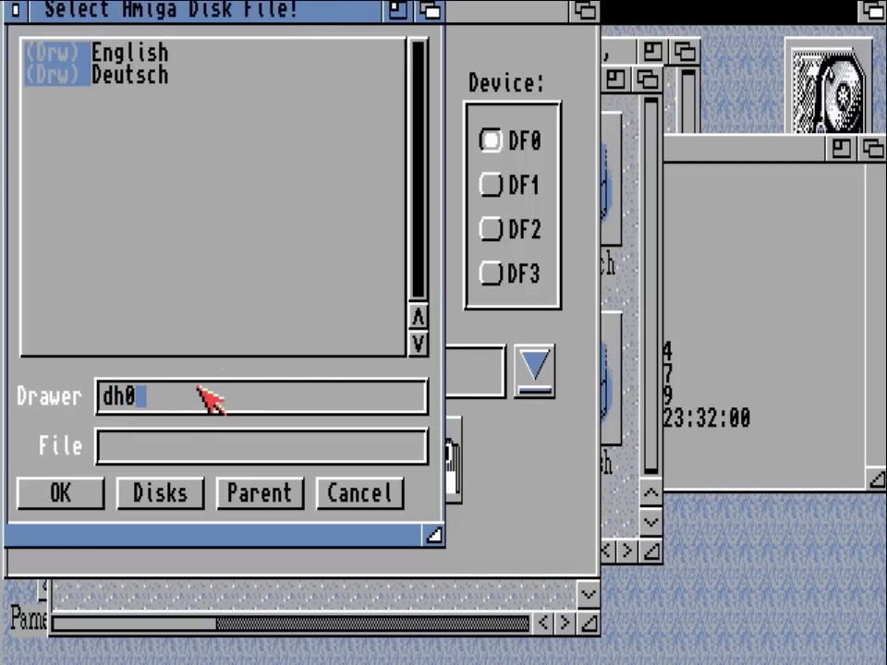
pyautogui.press('Return')
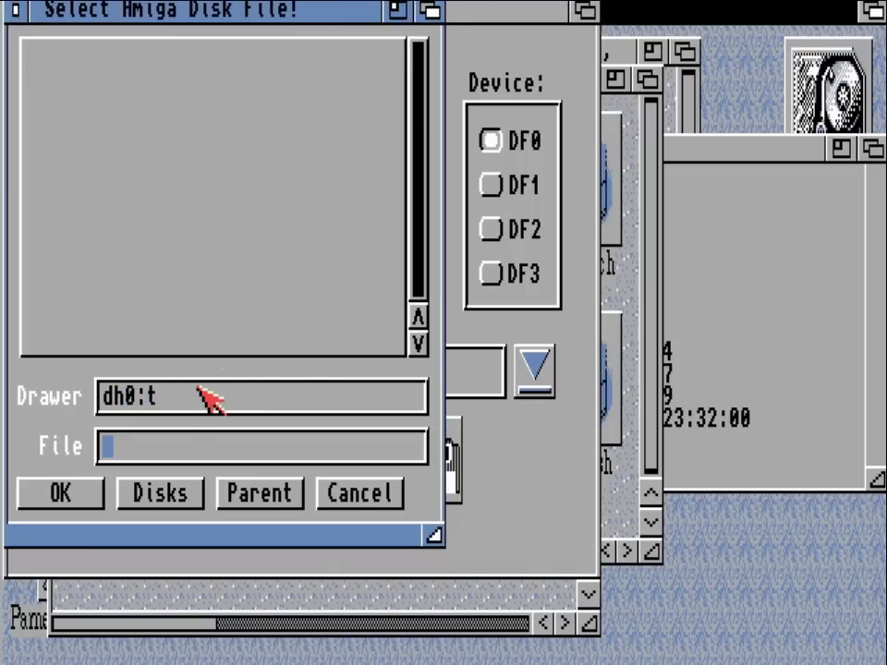
pyautogui.click(220, 399)
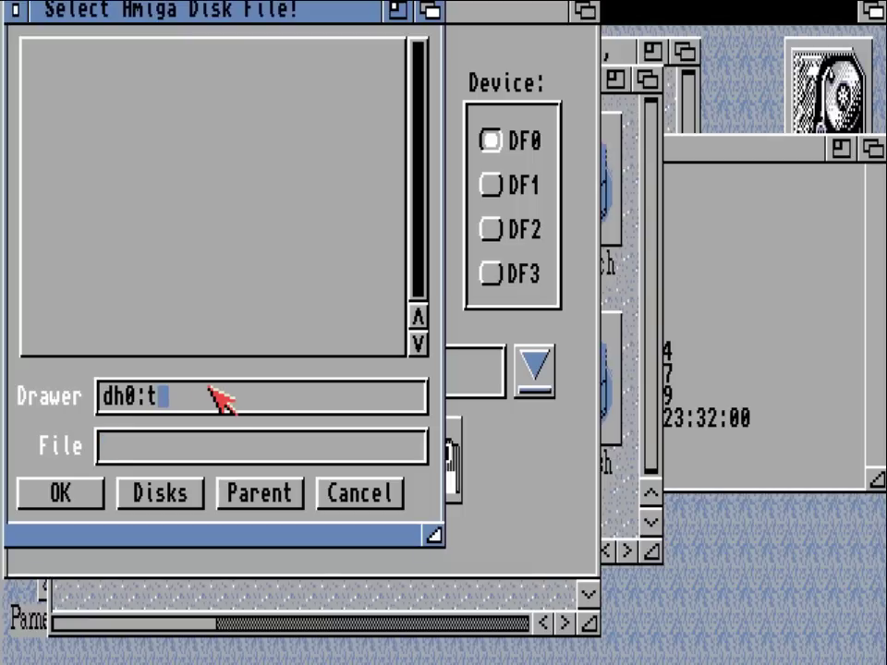
pyautogui.press('BackSpace')
pyautogui.press('Return')
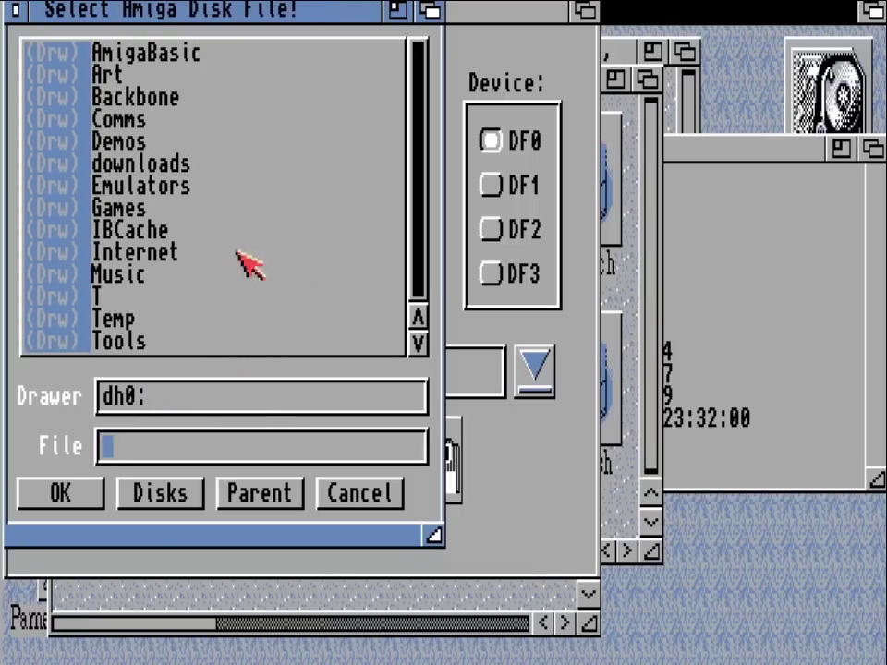
pyautogui.click(93, 295)
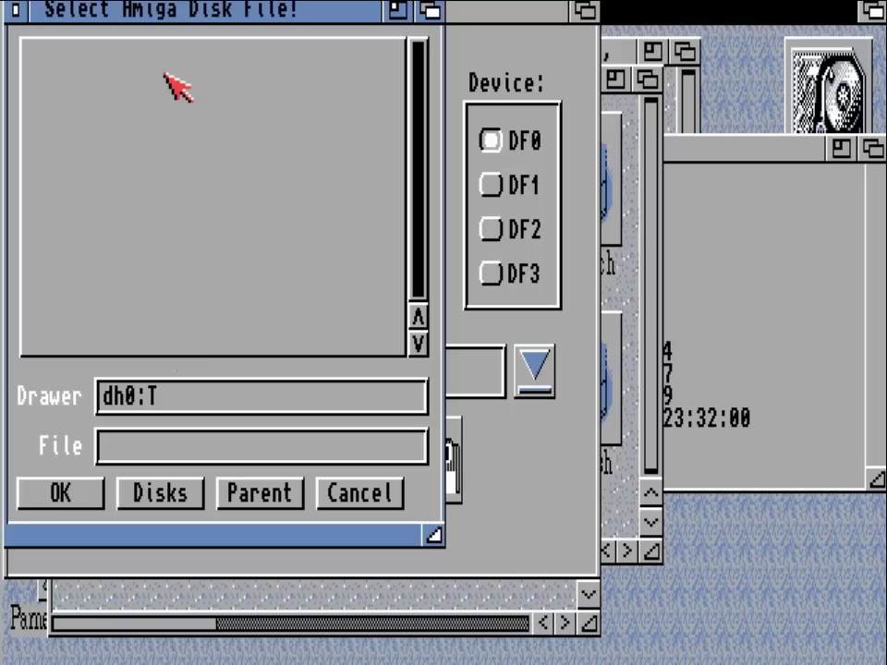
# Apply the #? pattern, reopen the requester, and bring the shell forward.
pyautogui.click(213, 454)
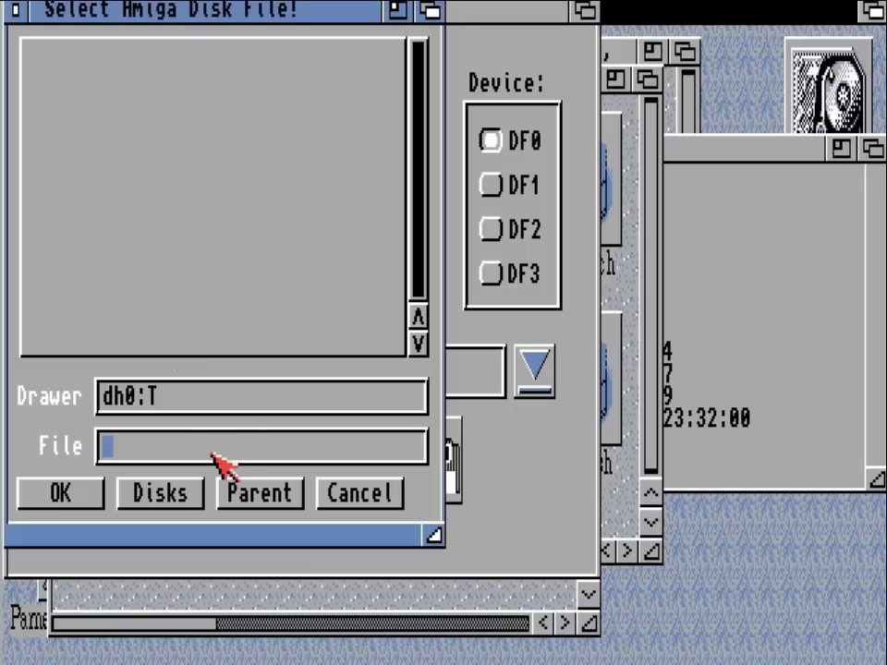
pyautogui.write('#?')
pyautogui.press('Return')
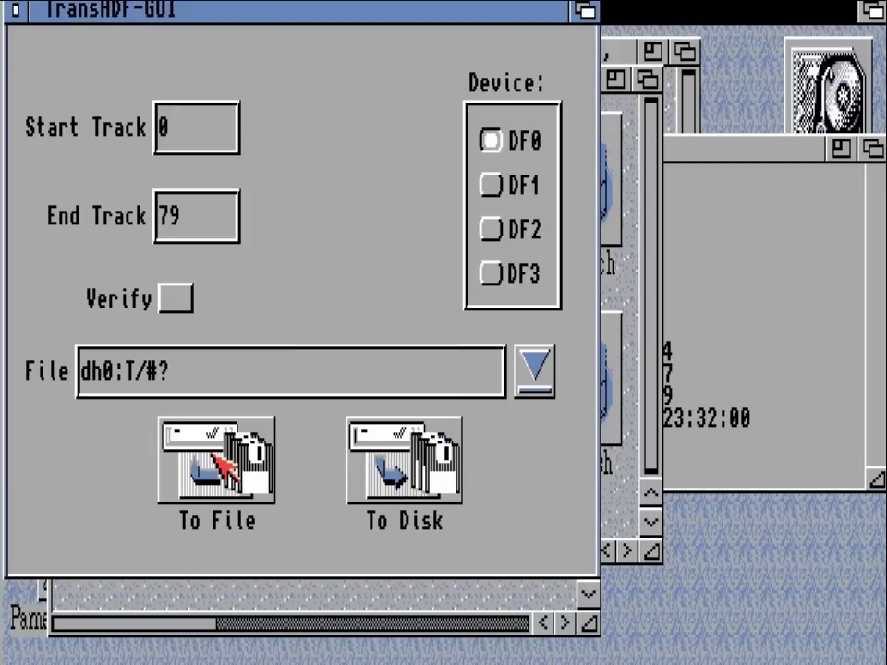
pyautogui.click(543, 383)
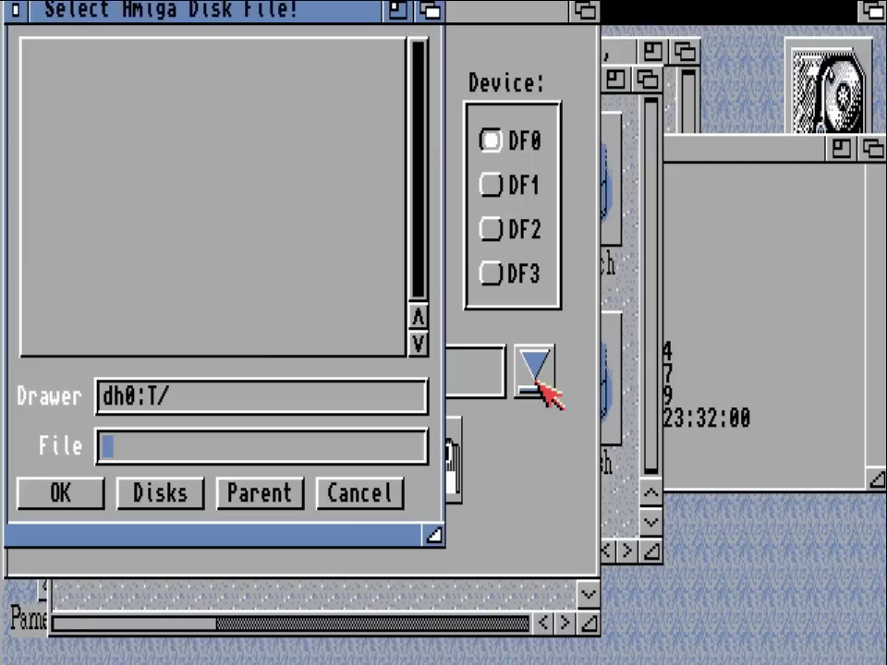
pyautogui.click(768, 412)
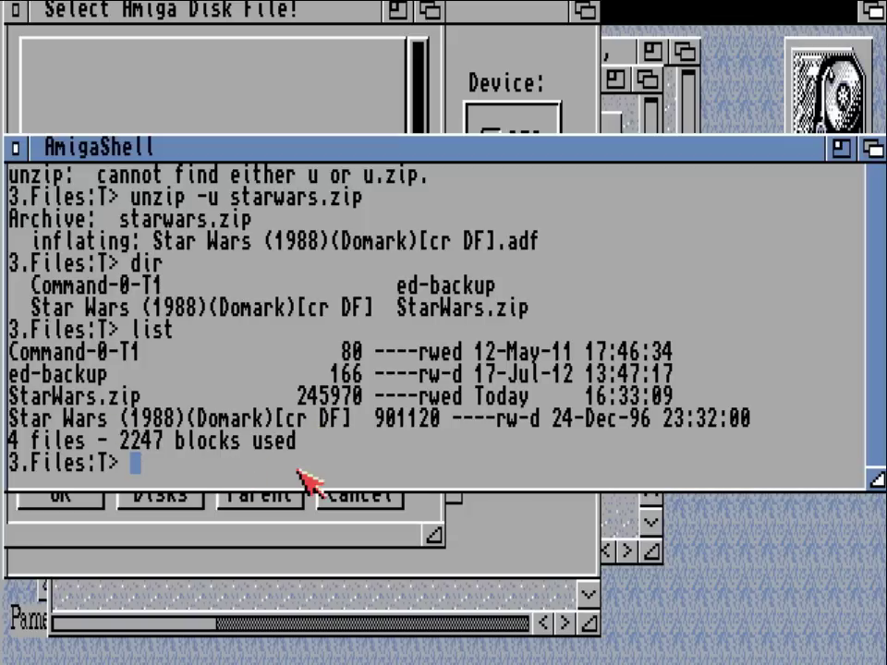
# Launch AmigUtil II with '11', open dh0:T in the left panel, and select the Star Wars image.
pyautogui.write('11')
pyautogui.press('Return')
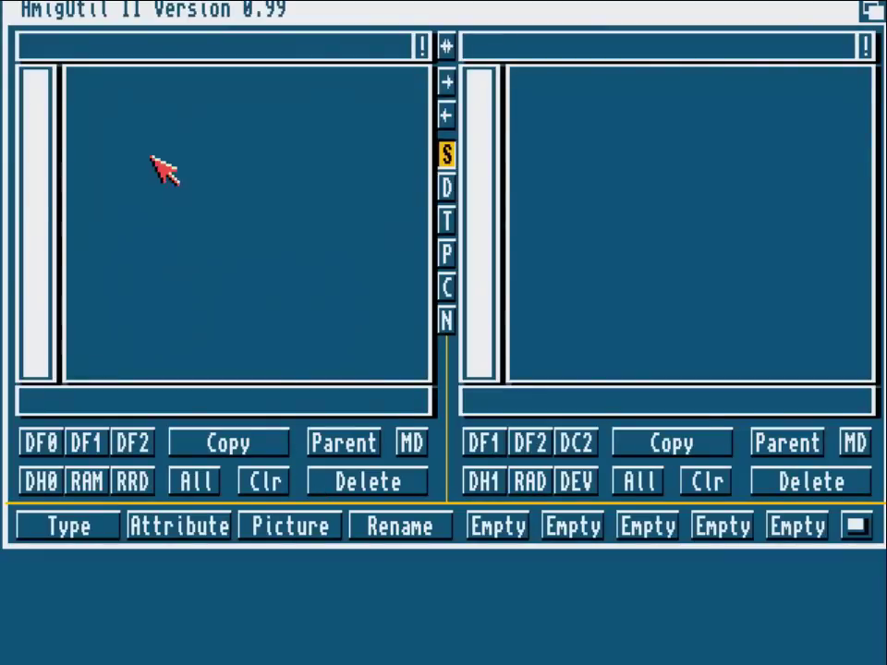
pyautogui.click(67, 44)
pyautogui.write('dh0:T')
pyautogui.press('Return')
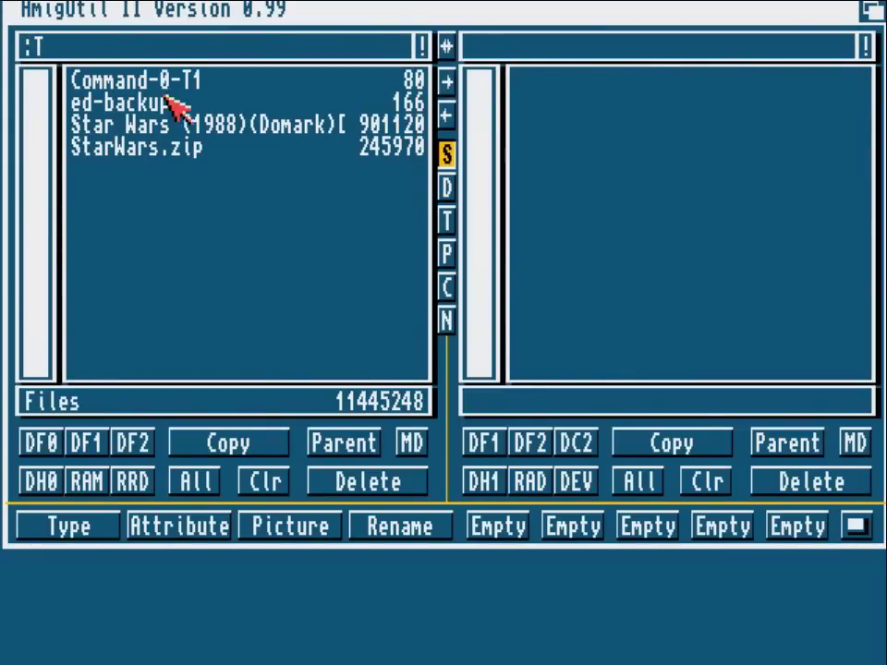
pyautogui.click(185, 125)
# Rename the Star Wars disk image to StarWars.adf.
pyautogui.click(393, 534)
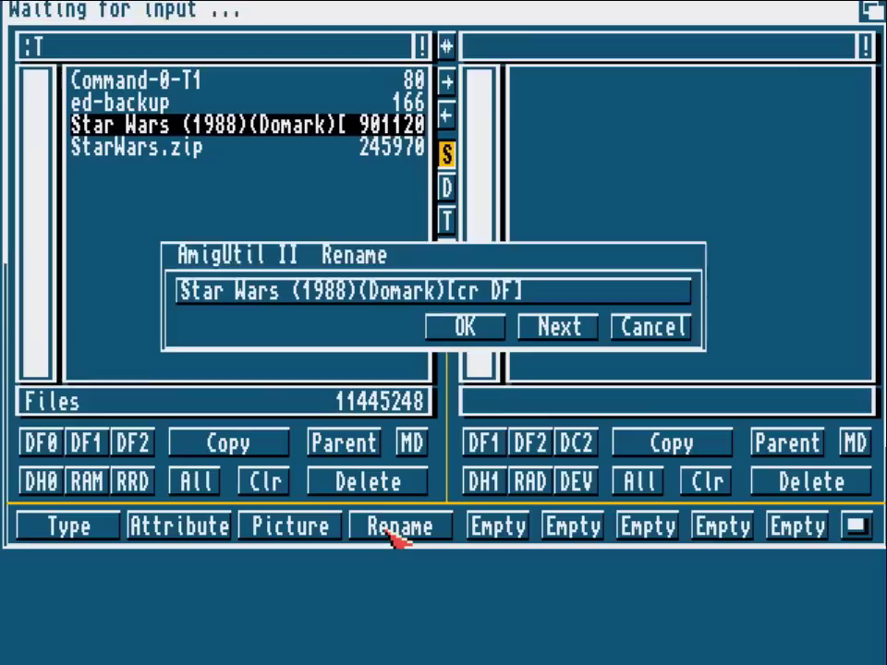
pyautogui.press('BackSpace')
pyautogui.press('BackSpace')
pyautogui.press('BackSpace')
pyautogui.press('BackSpace')
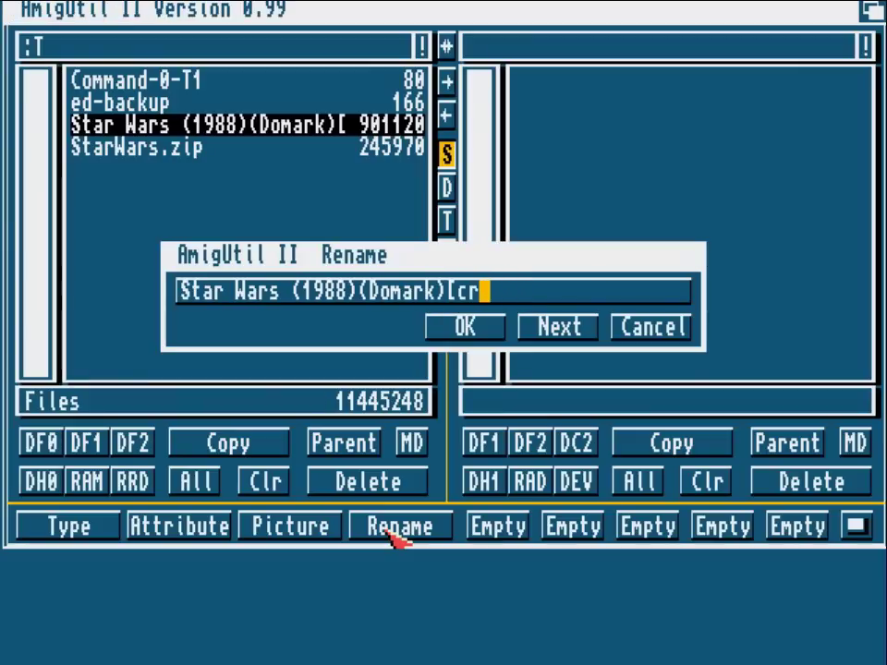
pyautogui.press('BackSpace')
pyautogui.press('BackSpace')
pyautogui.press('BackSpace')
pyautogui.press('BackSpace')
pyautogui.press('BackSpace')
pyautogui.press('BackSpace')
pyautogui.press('BackSpace')
pyautogui.press('BackSpace')
pyautogui.press('BackSpace')
pyautogui.press('BackSpace')
pyautogui.press('BackSpace')
pyautogui.press('BackSpace')
pyautogui.press('BackSpace')
pyautogui.press('BackSpace')
pyautogui.press('BackSpace')
pyautogui.press('BackSpace')
pyautogui.press('BackSpace')
pyautogui.press('BackSpace')
pyautogui.press('Left')
pyautogui.press('Left')
pyautogui.press('Left')
pyautogui.press('Left')
pyautogui.press('BackSpace')
pyautogui.press('Right')
pyautogui.press('Right')
pyautogui.press('Right')
pyautogui.press('Right')
pyautogui.write('.adf')
pyautogui.press('Return')
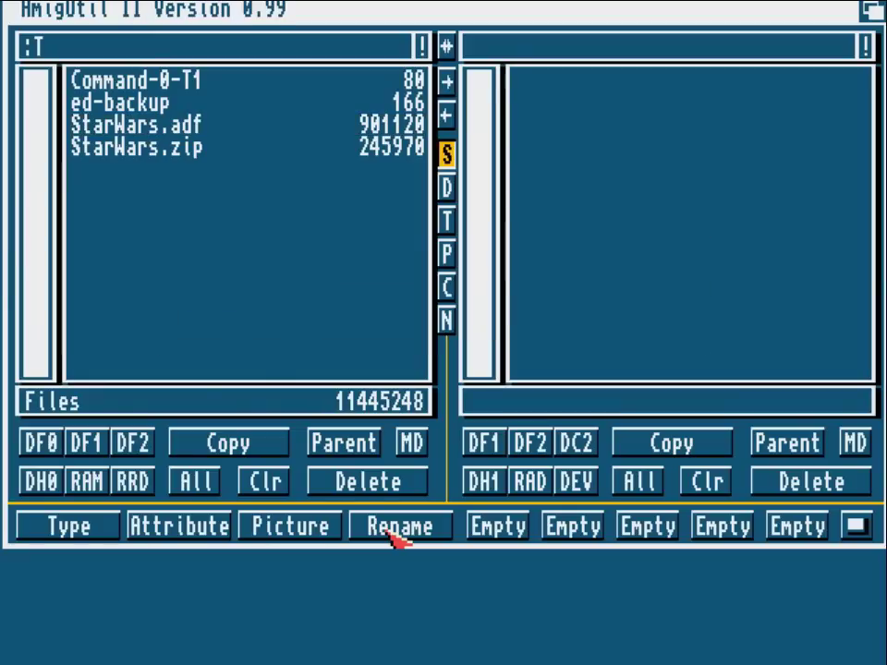
pyautogui.rightClick(11, 6)
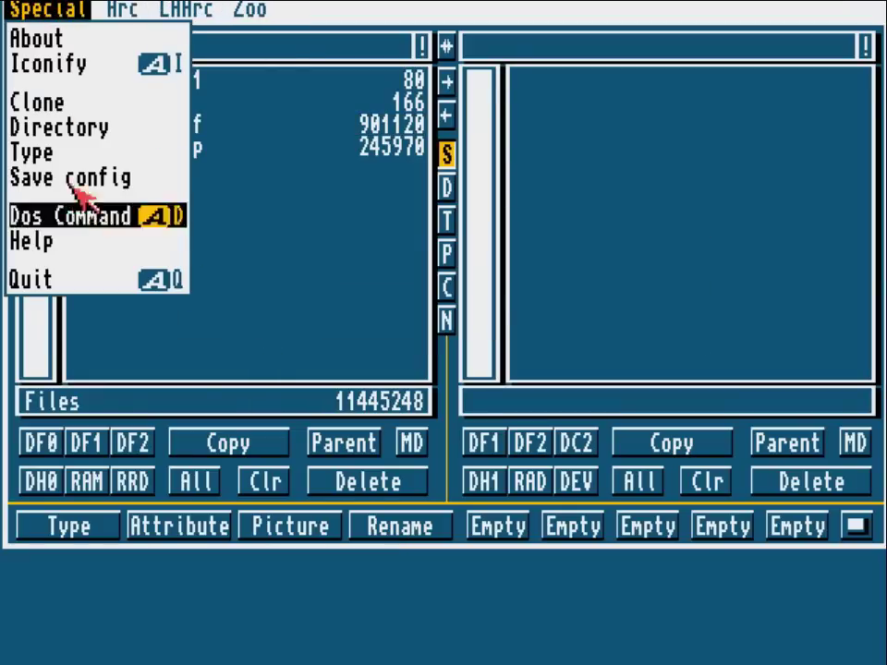
# Quit AmigUtil and pick Files:T/StarWars.adf in the disk file requester.
pyautogui.click(72, 281)
pyautogui.click(429, 10)
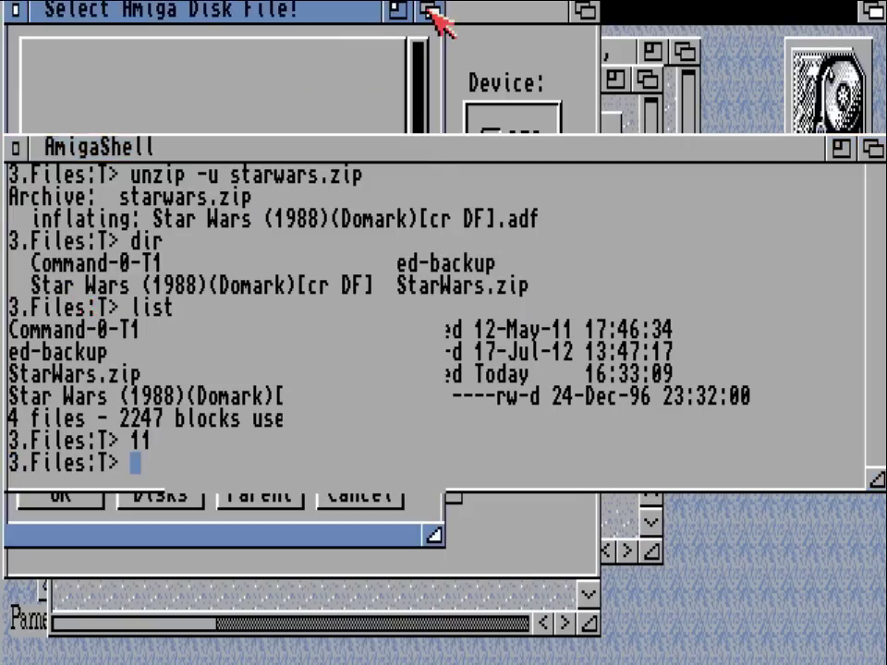
pyautogui.click(254, 497)
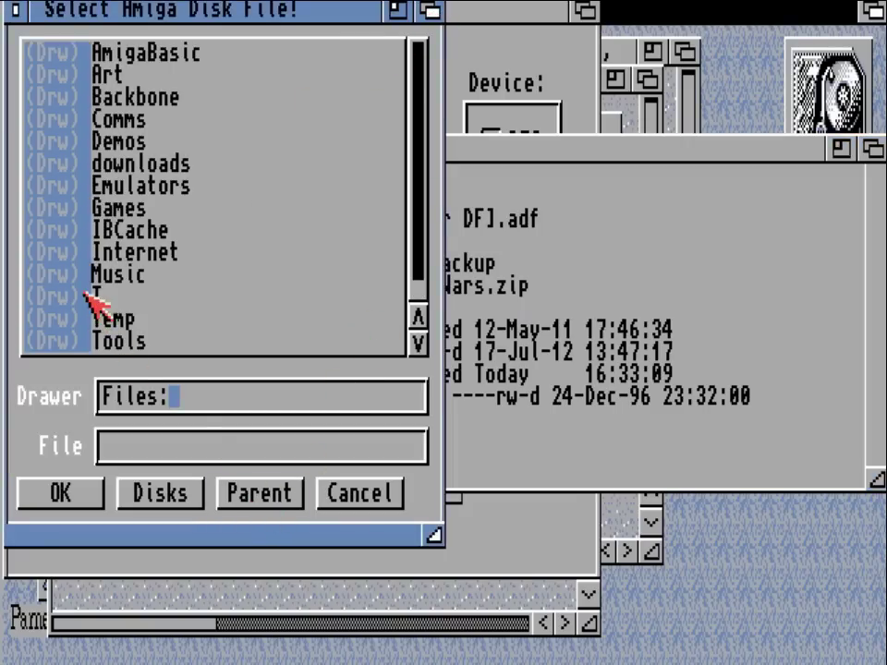
pyautogui.click(87, 296)
pyautogui.click(63, 53)
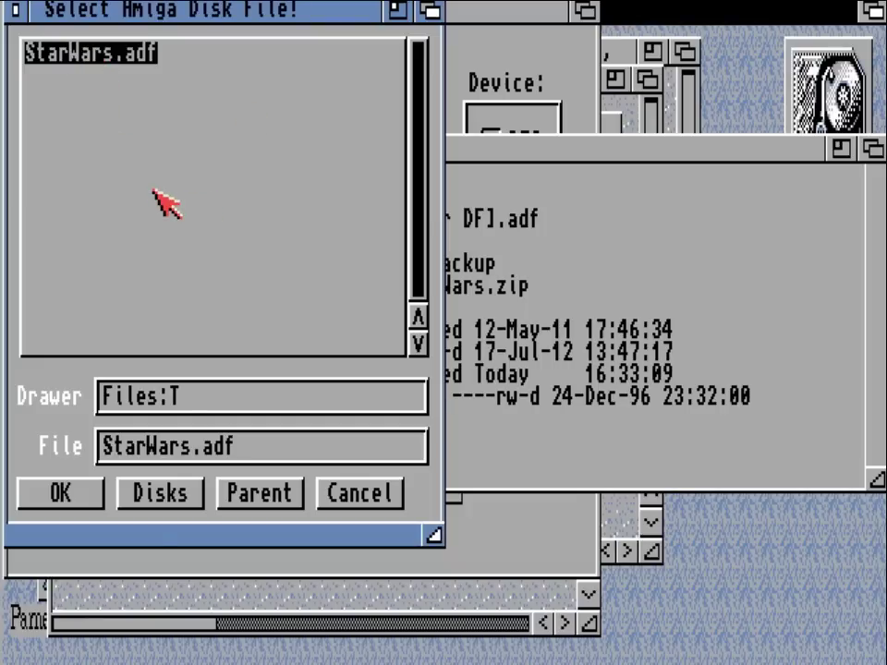
pyautogui.click(66, 499)
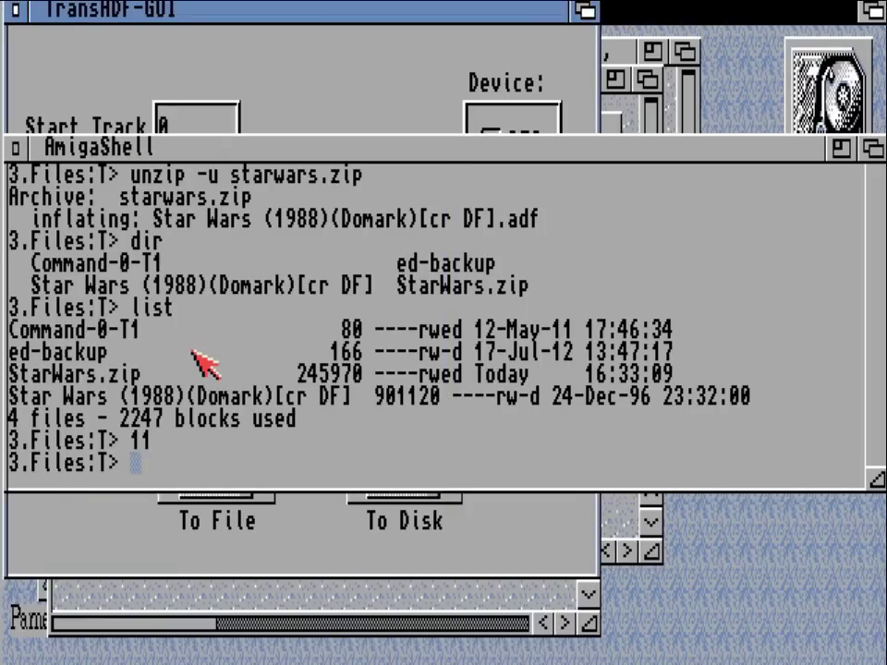
# Write StarWars.adf onto the DF0 floppy with To Disk, then close TransADF-GUI.
pyautogui.click(583, 10)
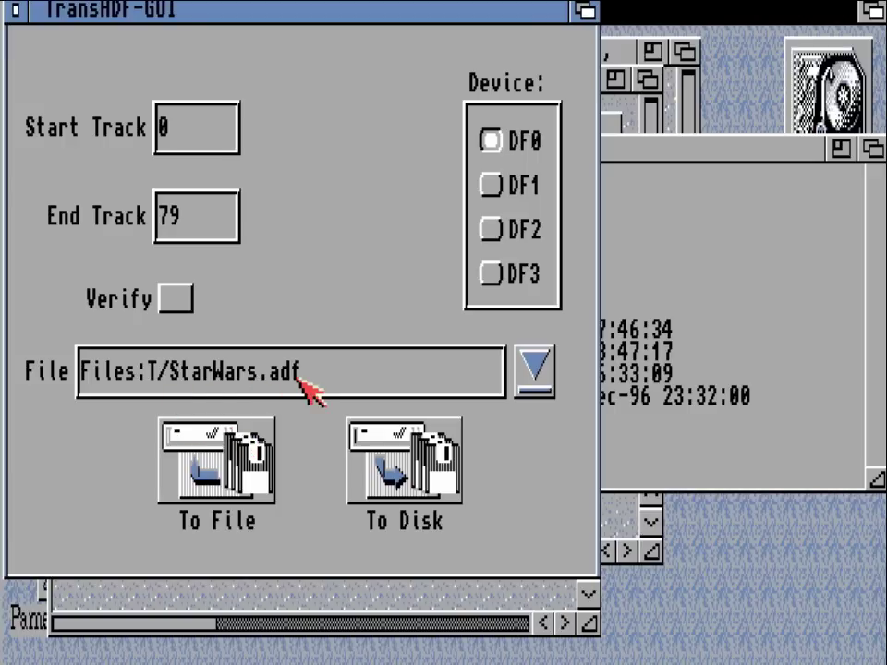
pyautogui.click(397, 469)
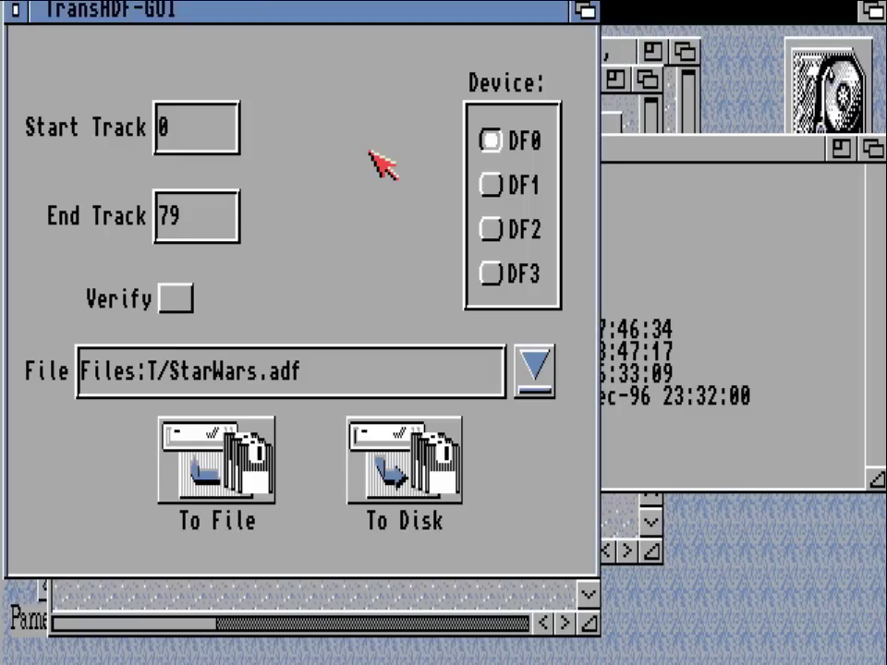
pyautogui.click(16, 10)
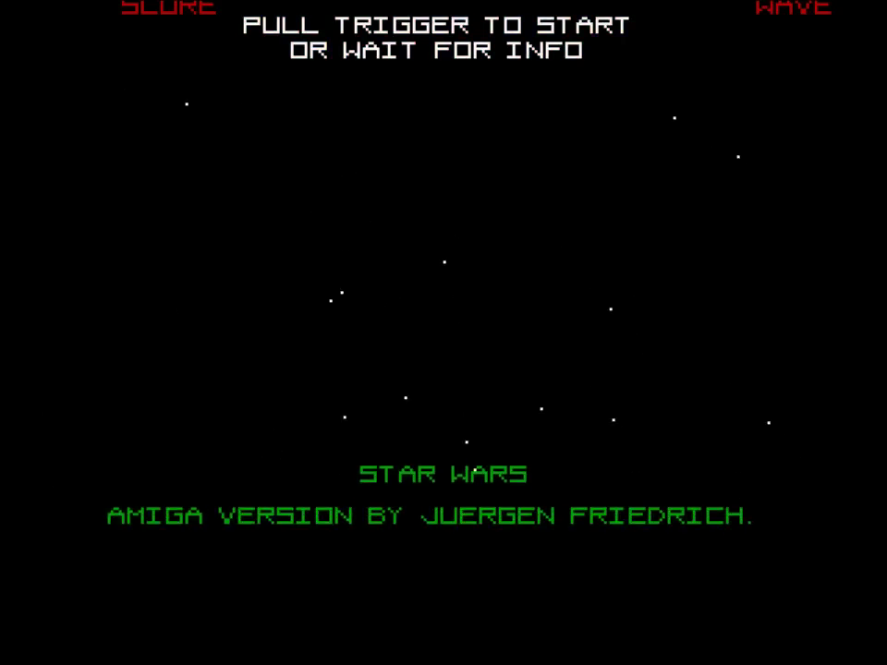
# Start Star Wars, choose the Wave 5 Death Star, and fire at incoming TIE fighters.
pyautogui.press('space')
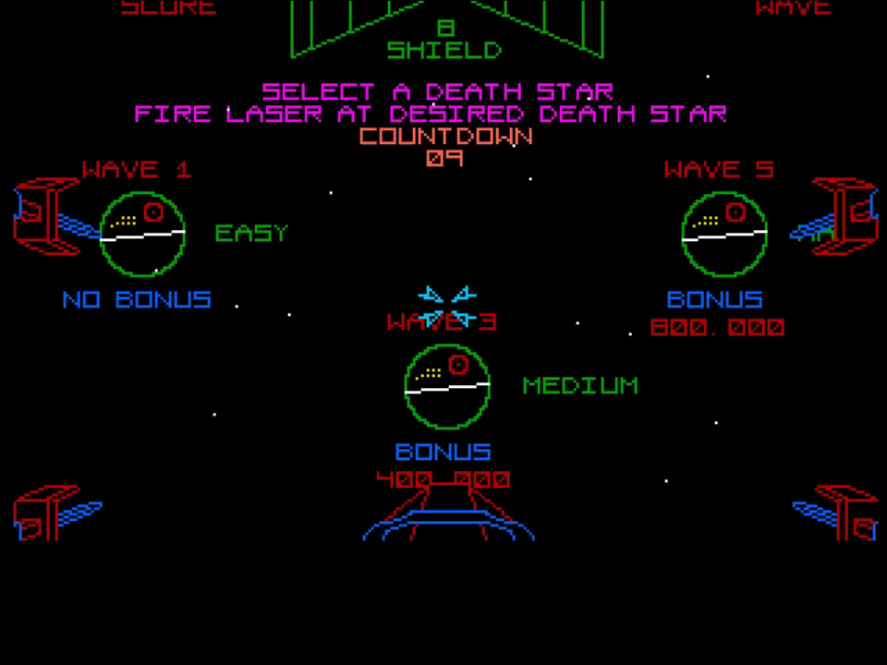
pyautogui.click(421, 376)
pyautogui.click(730, 235)
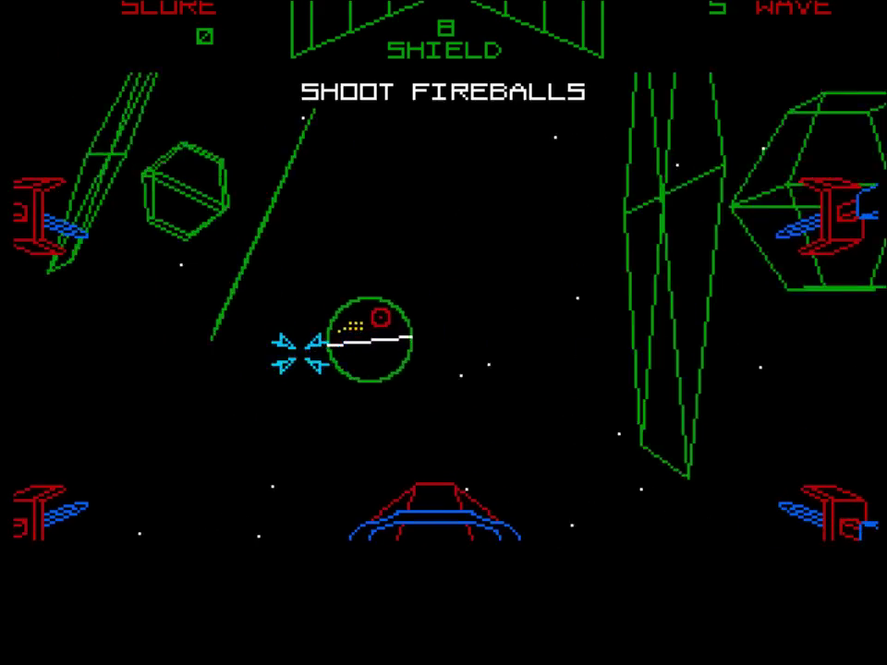
pyautogui.click(217, 237)
pyautogui.click(563, 249)
pyautogui.click(426, 253)
pyautogui.click(145, 288)
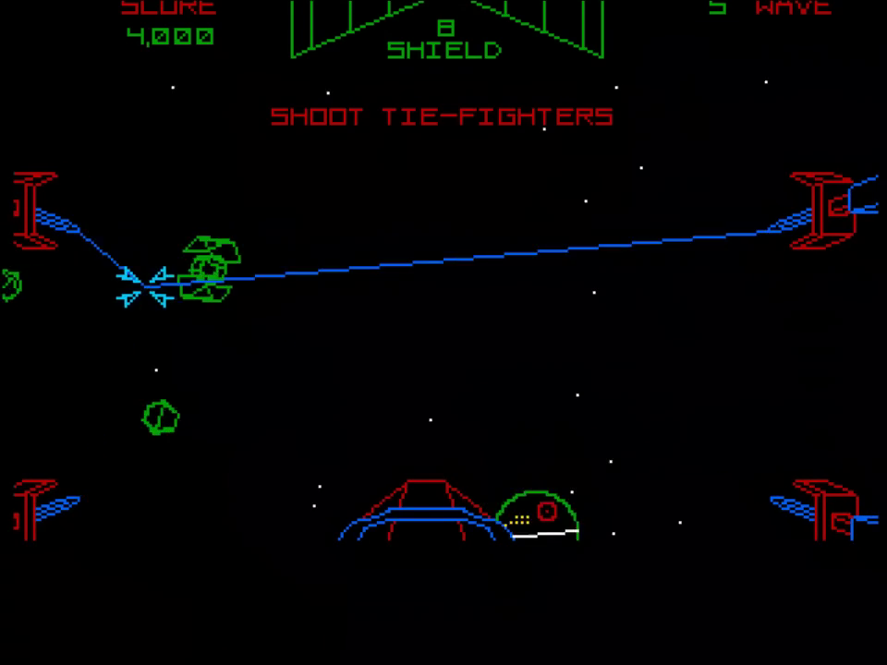
# Keep destroying the TIE fighters and fireballs across the screen.
pyautogui.click(55, 292)
pyautogui.click(405, 267)
pyautogui.click(306, 253)
pyautogui.click(342, 254)
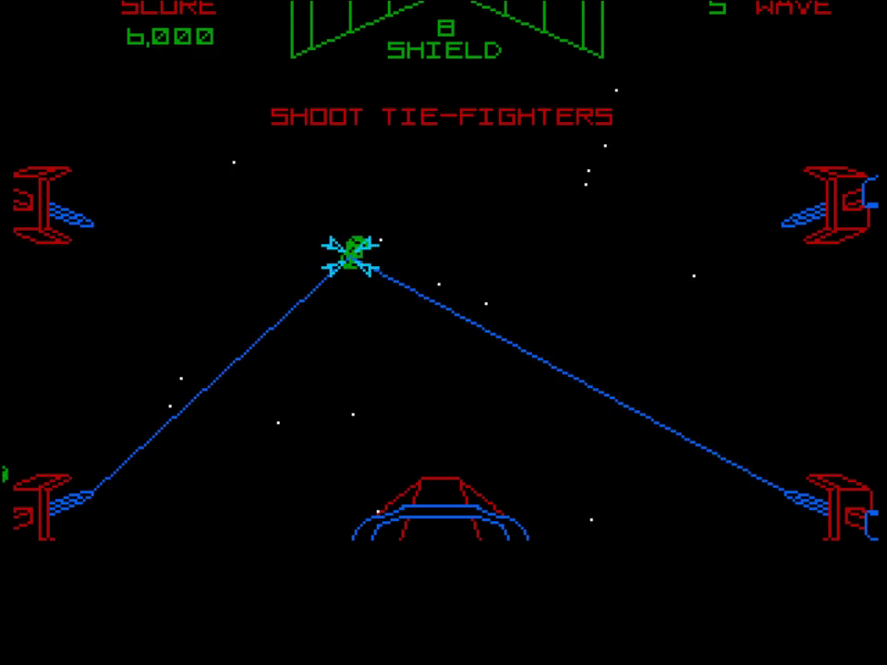
pyautogui.click(397, 247)
pyautogui.click(421, 247)
pyautogui.click(443, 247)
pyautogui.click(635, 285)
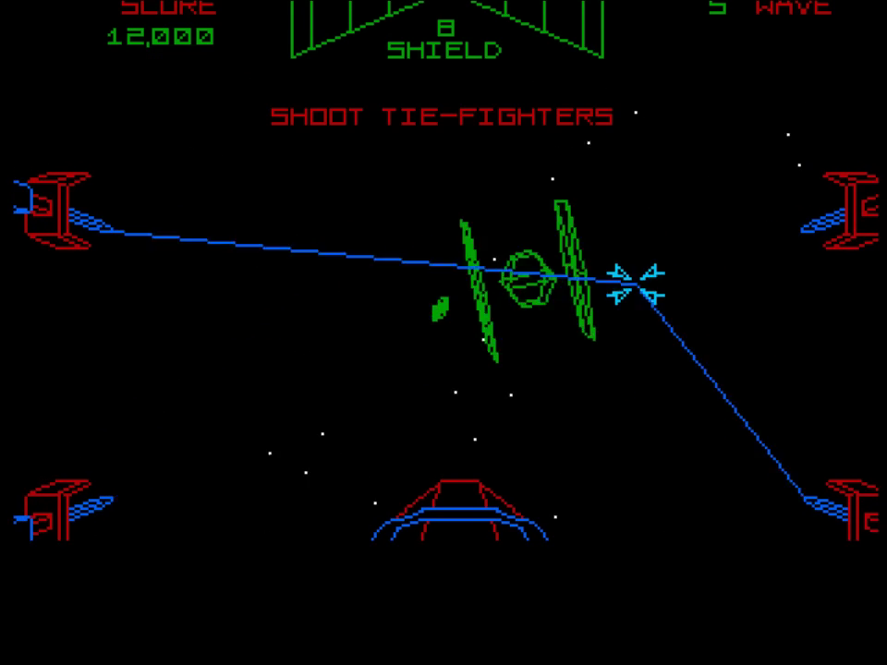
pyautogui.click(467, 267)
pyautogui.click(428, 328)
pyautogui.click(720, 352)
pyautogui.click(637, 334)
pyautogui.click(582, 342)
pyautogui.click(523, 362)
pyautogui.click(495, 374)
pyautogui.click(453, 389)
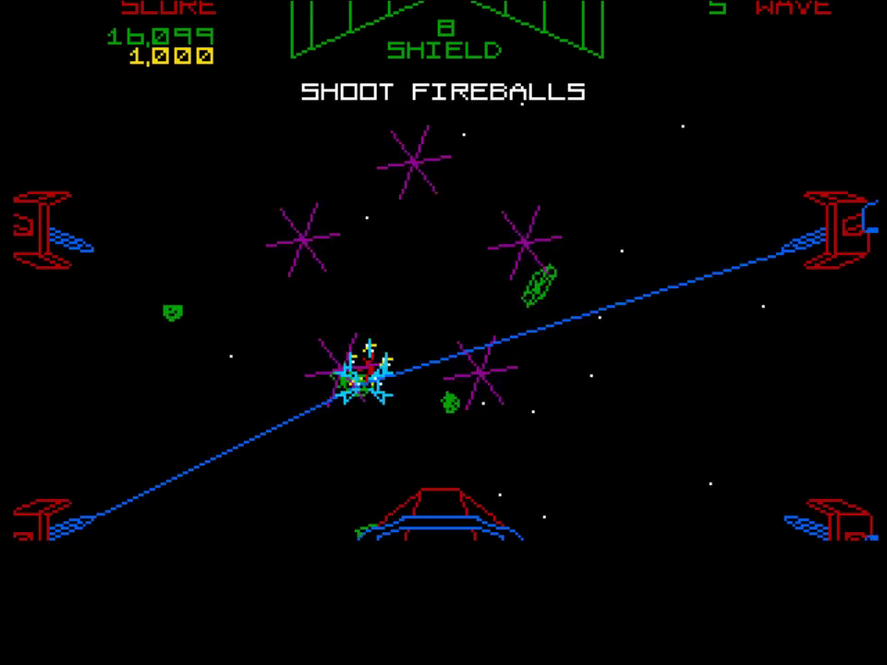
# Shoot down the incoming fireballs and remaining targets to finish the round.
pyautogui.click(175, 381)
pyautogui.click(389, 372)
pyautogui.click(258, 449)
pyautogui.click(185, 481)
pyautogui.click(831, 258)
pyautogui.click(213, 435)
pyautogui.click(95, 503)
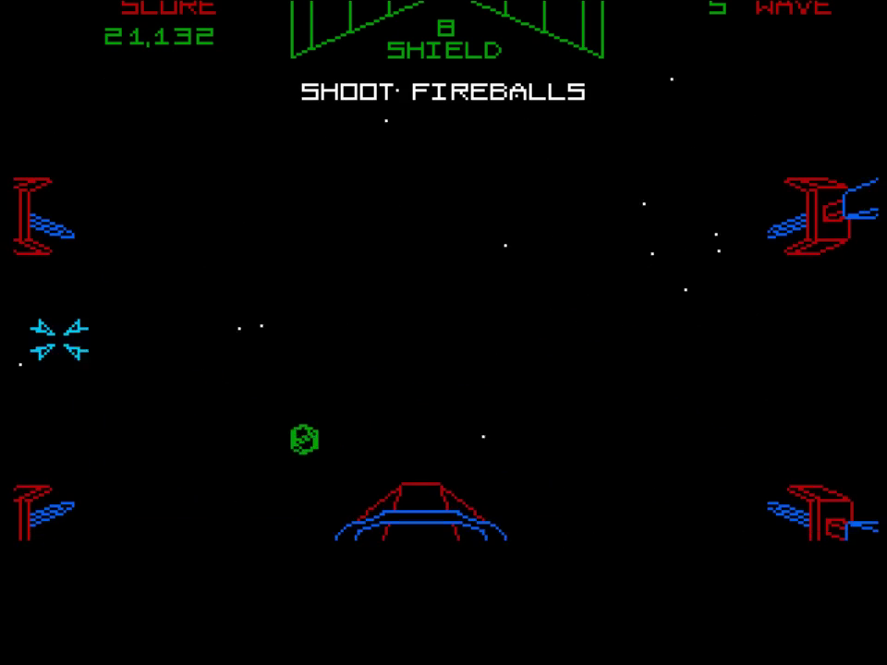
pyautogui.click(386, 357)
pyautogui.click(504, 347)
pyautogui.click(832, 258)
pyautogui.click(59, 182)
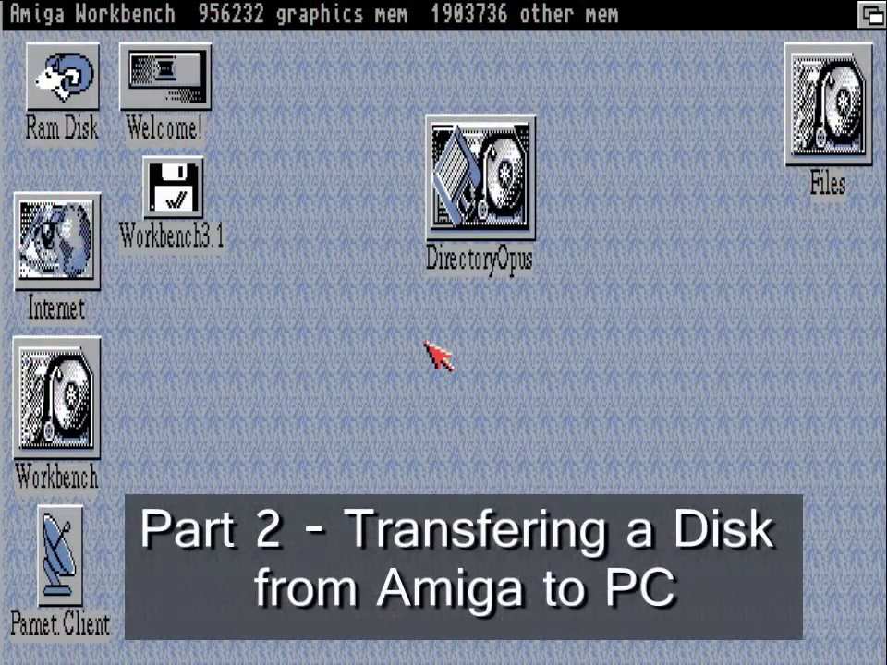
# Look inside the Workbench3.1 floppy, then run TransADF-GUI from Files:Tools.
pyautogui.doubleClick(189, 224)
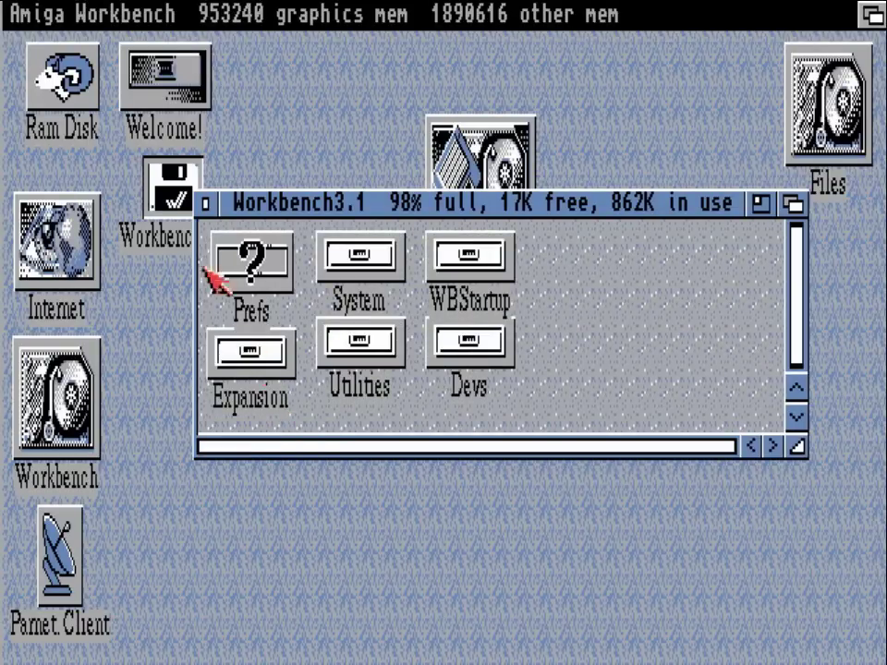
pyautogui.click(205, 202)
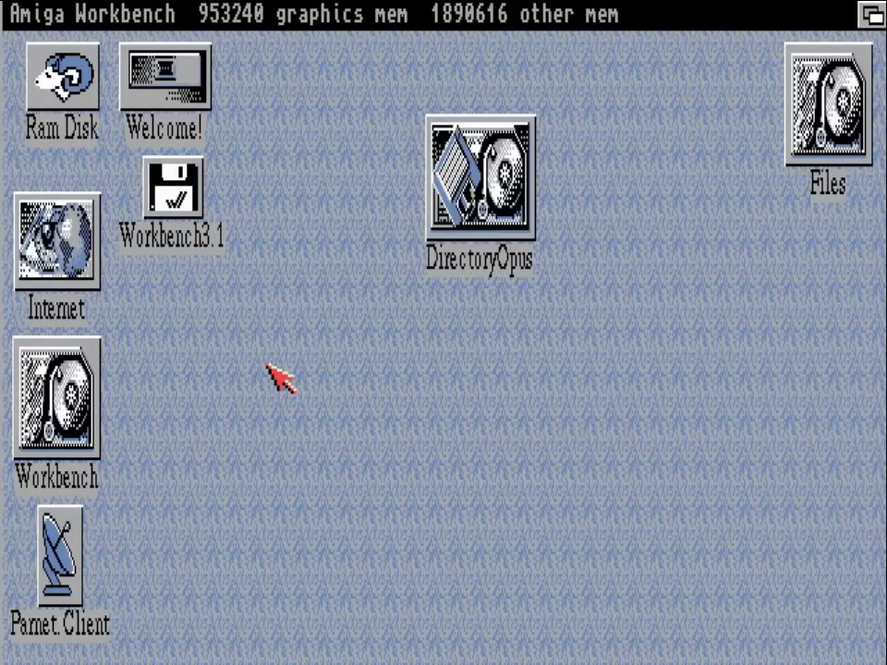
pyautogui.doubleClick(792, 117)
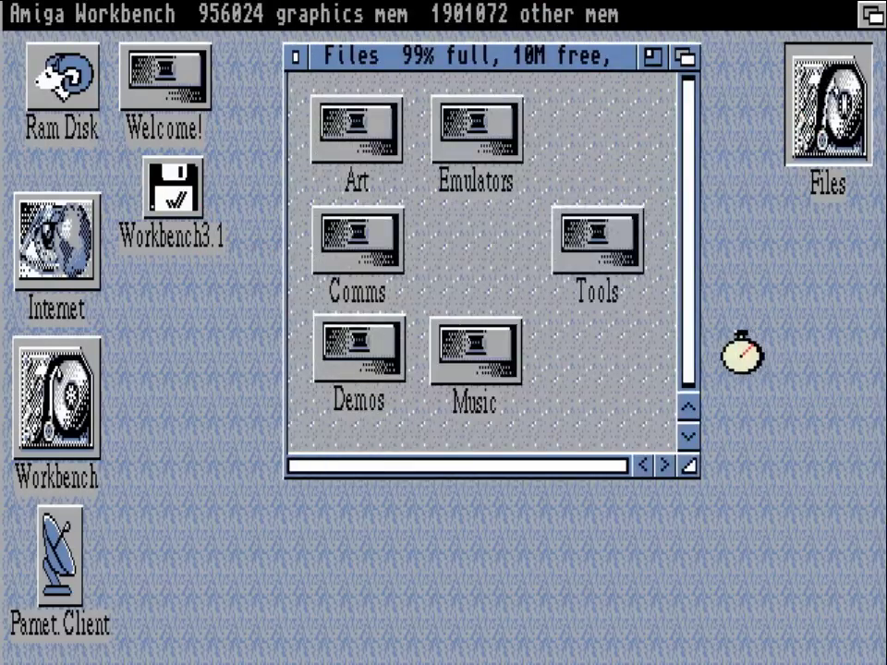
pyautogui.doubleClick(618, 259)
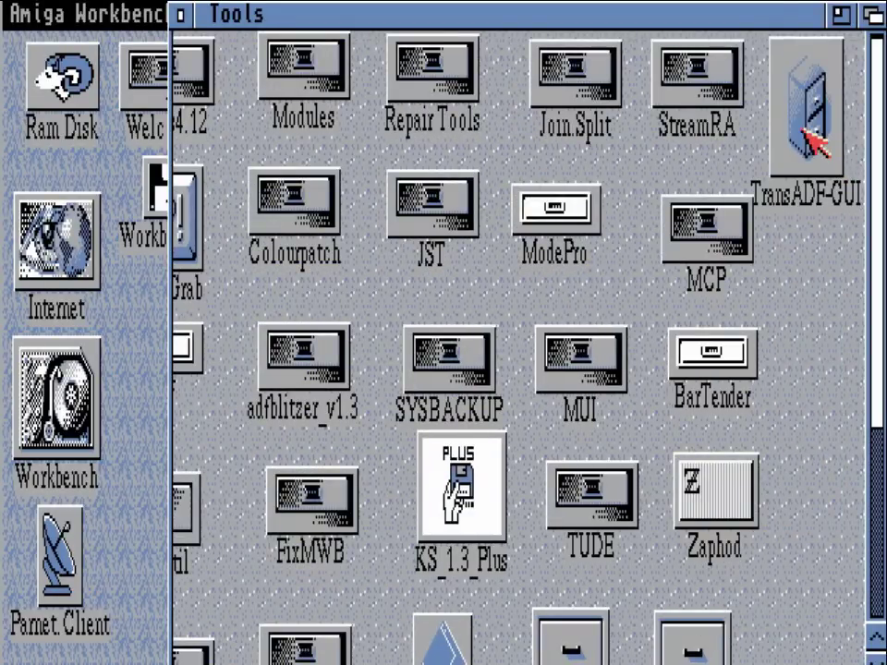
pyautogui.doubleClick(807, 139)
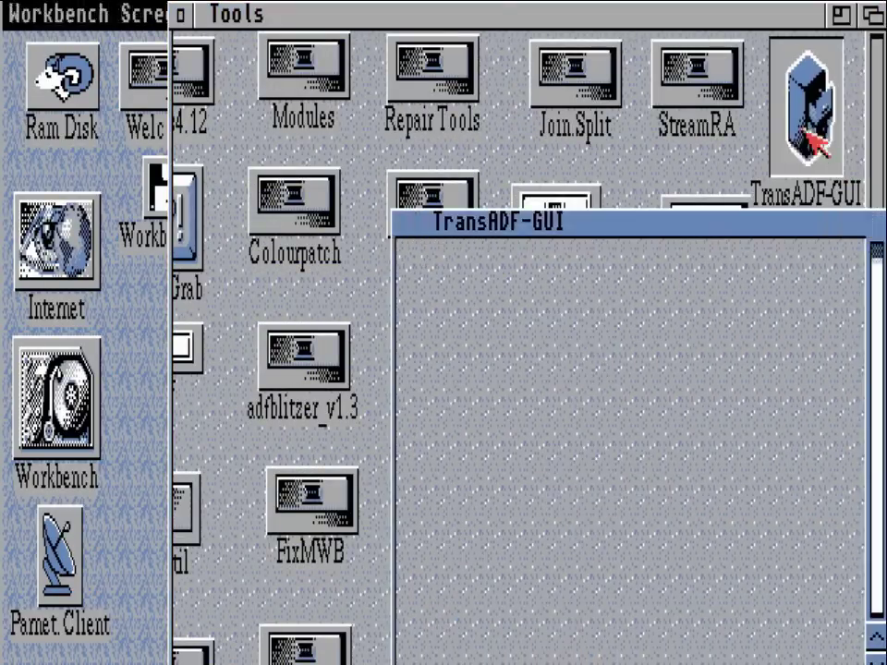
pyautogui.click(697, 416)
pyautogui.click(700, 416)
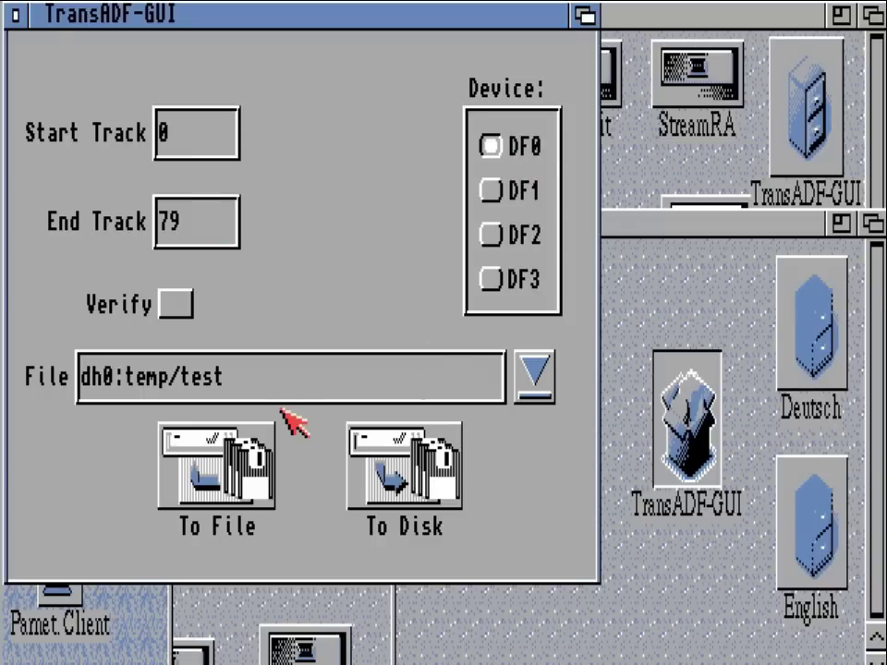
# Clear the old dh0:temp/test file path and dismiss the missing file error.
pyautogui.click(251, 386)
pyautogui.press('BackSpace')
pyautogui.press('BackSpace')
pyautogui.press('BackSpace')
pyautogui.press('BackSpace')
pyautogui.press('BackSpace')
pyautogui.press('BackSpace')
pyautogui.press('BackSpace')
pyautogui.press('BackSpace')
pyautogui.press('BackSpace')
pyautogui.press('BackSpace')
pyautogui.press('BackSpace')
pyautogui.press('BackSpace')
pyautogui.press('BackSpace')
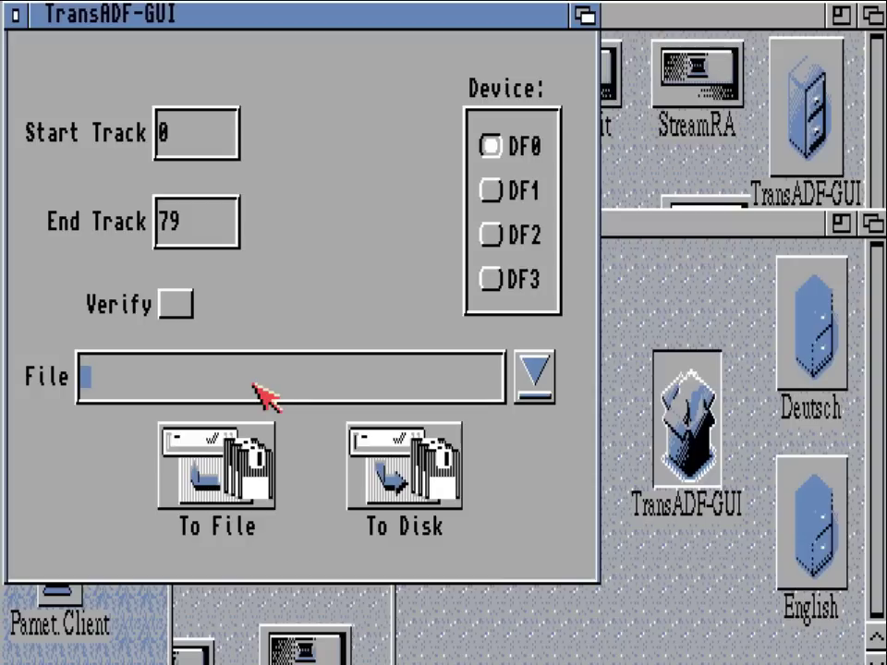
pyautogui.click(297, 477)
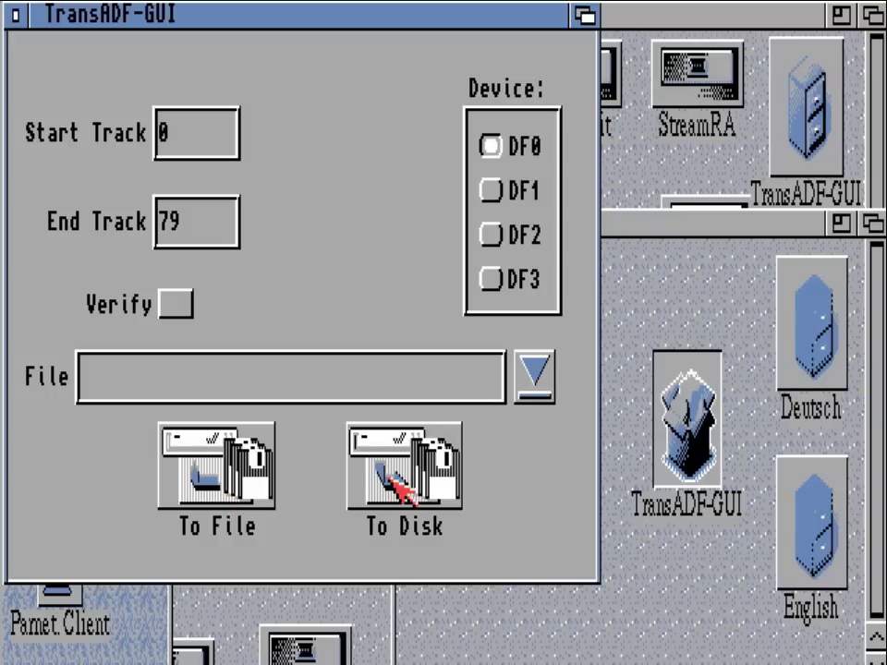
pyautogui.click(397, 486)
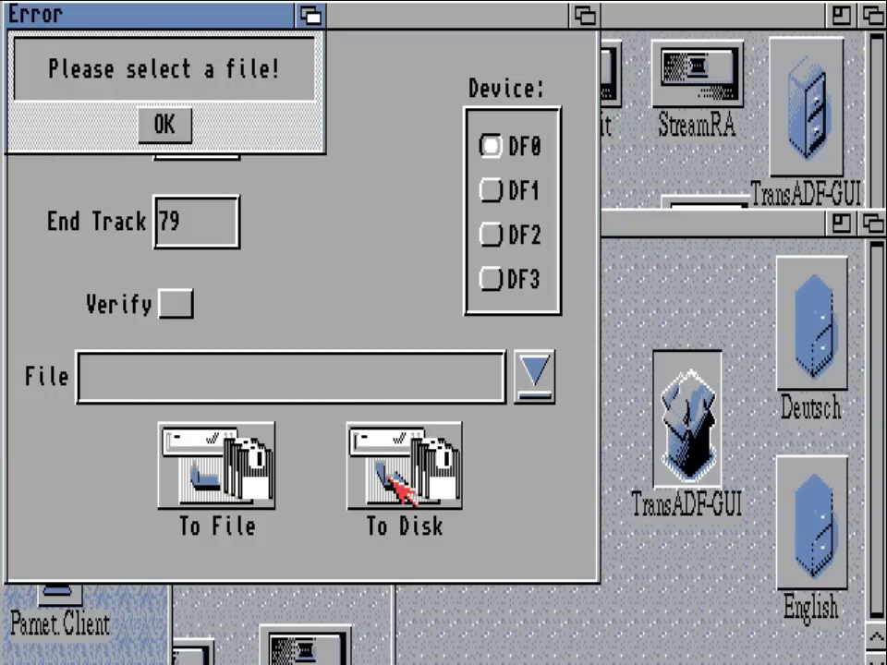
pyautogui.click(164, 127)
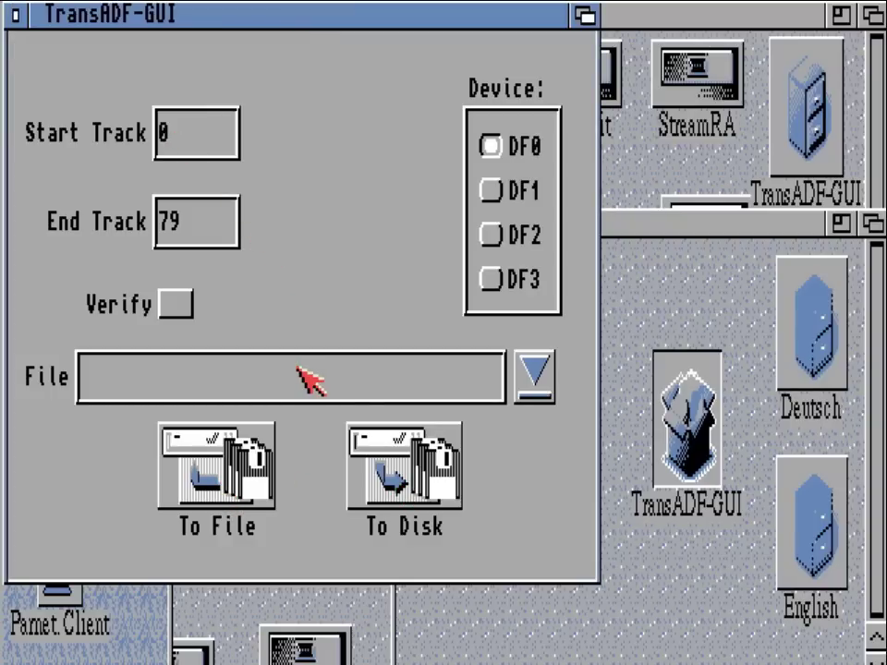
# Read the DF0 floppy, tracks 0–79, into dh0:t/wb31.adf with To File.
pyautogui.click(359, 376)
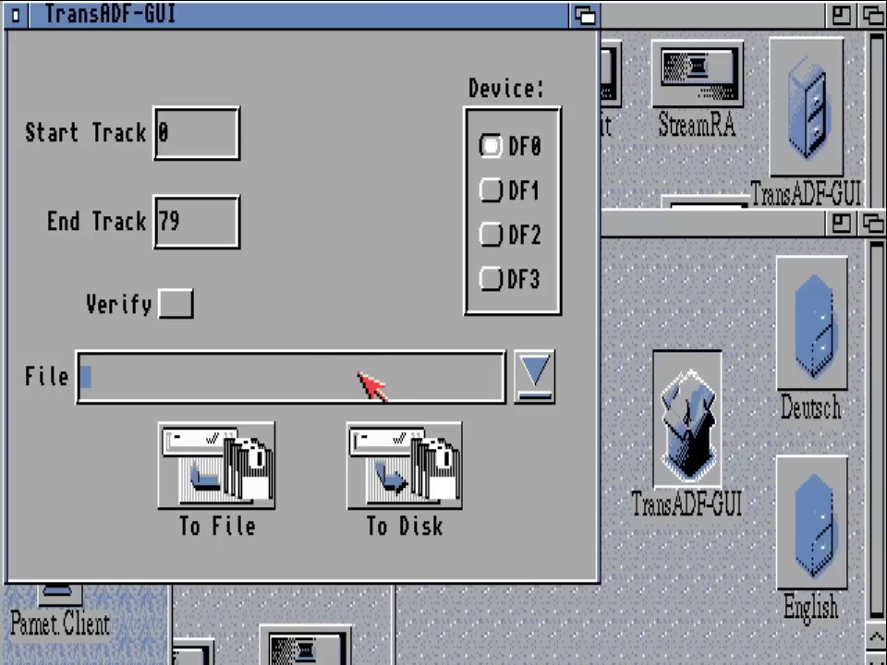
pyautogui.write('dh0:t/')
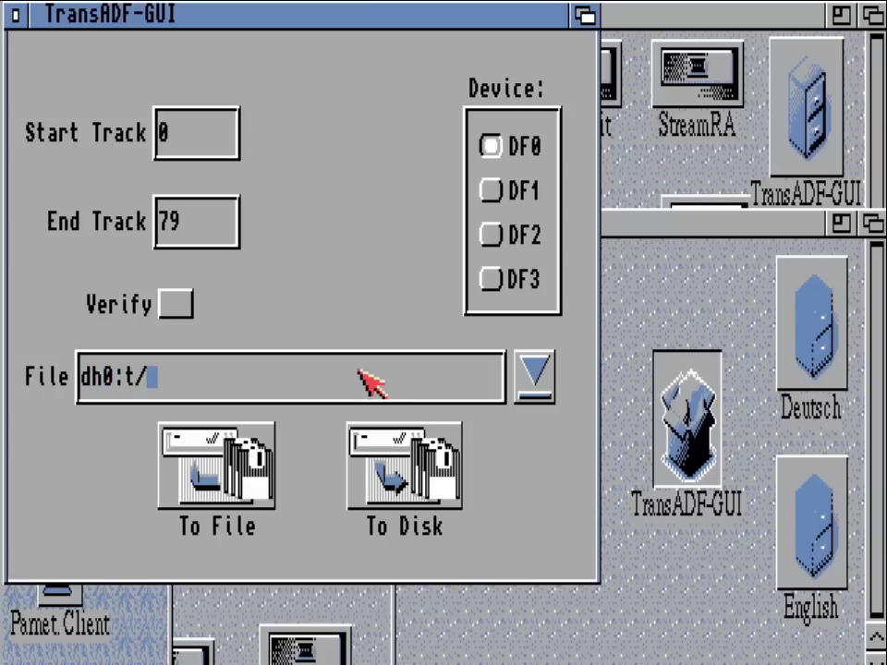
pyautogui.write('wb3')
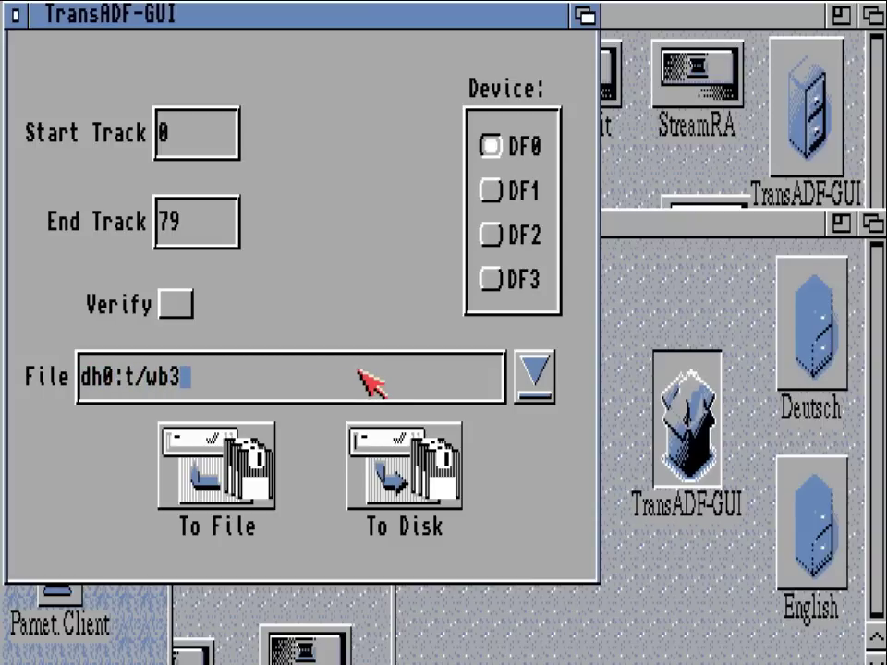
pyautogui.write('1.adf')
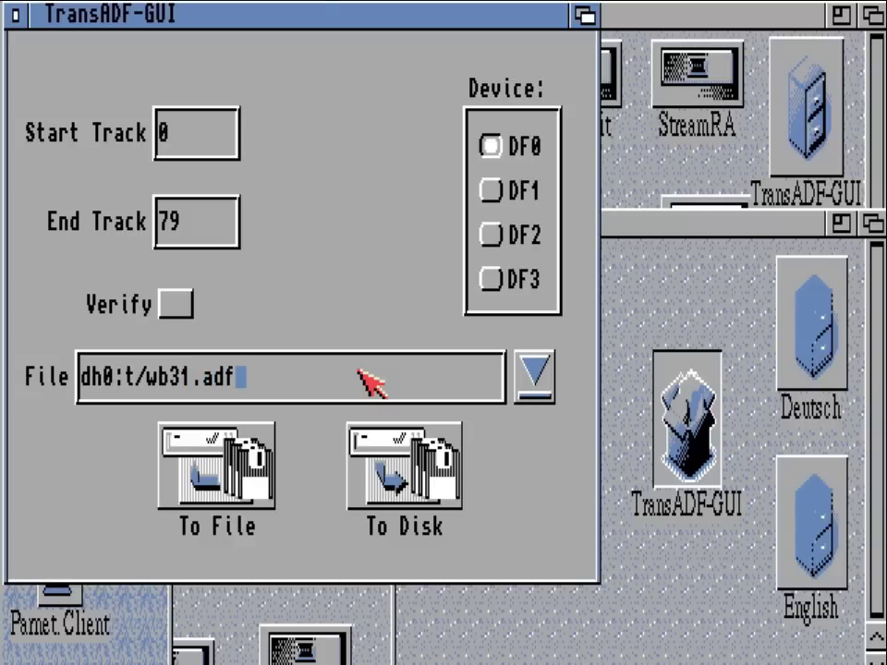
pyautogui.press('Return')
pyautogui.click(218, 464)
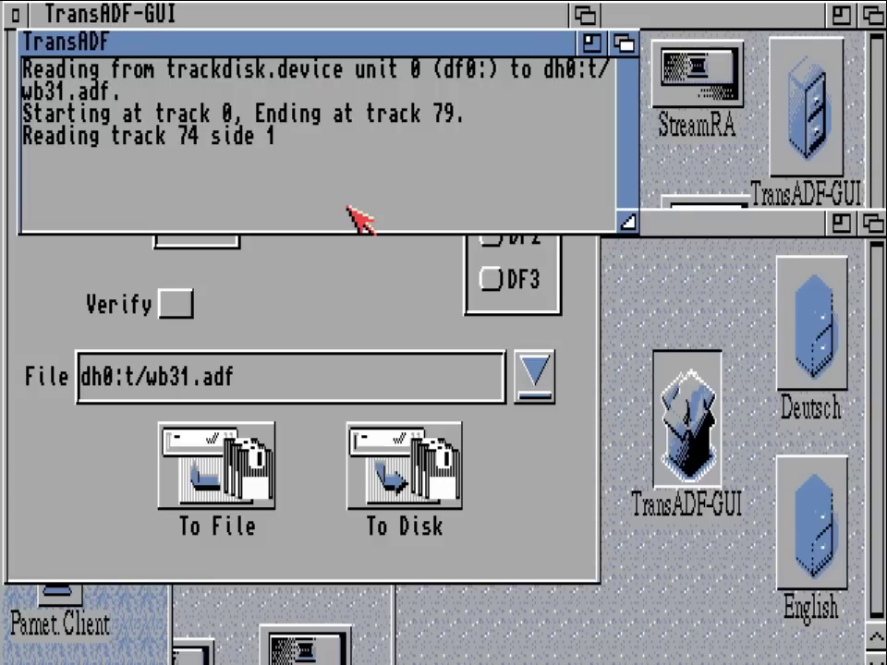
# Close the TransADF-GUI, Tools and remaining drawer windows.
pyautogui.click(432, 236)
pyautogui.click(404, 222)
pyautogui.click(411, 56)
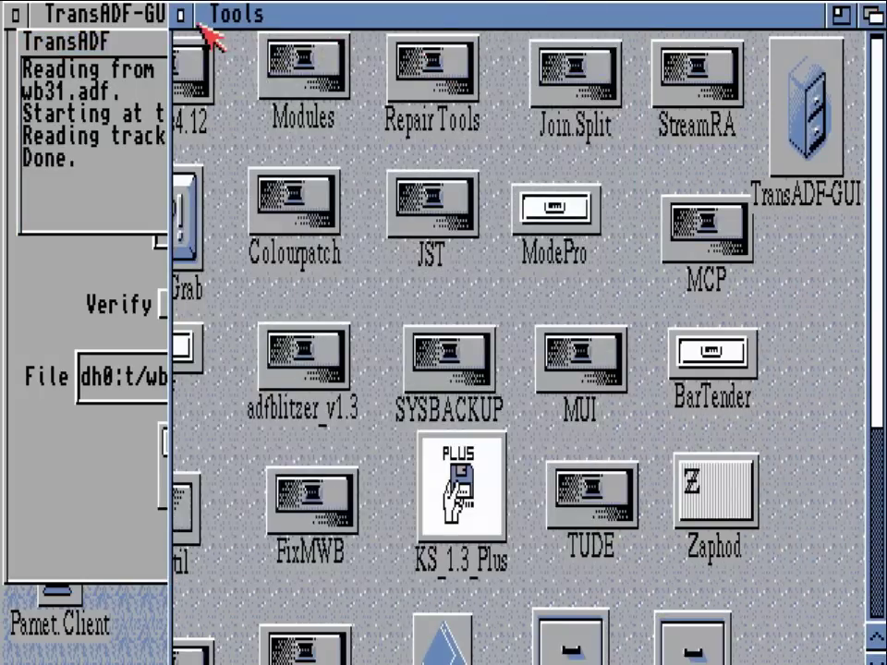
pyautogui.click(185, 15)
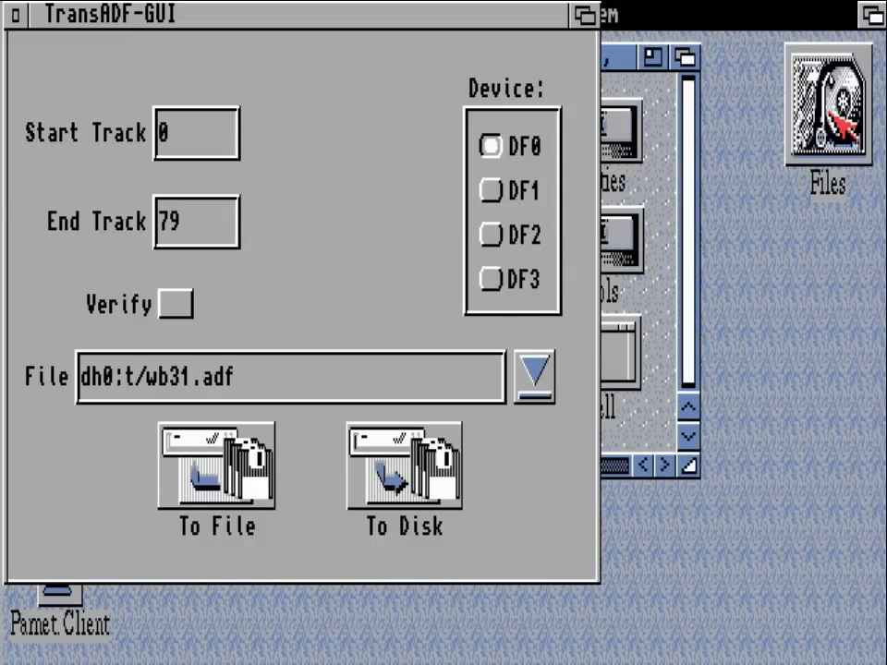
# Acknowledge the archive check message and open a new Shell from the Files disk.
pyautogui.click(345, 178)
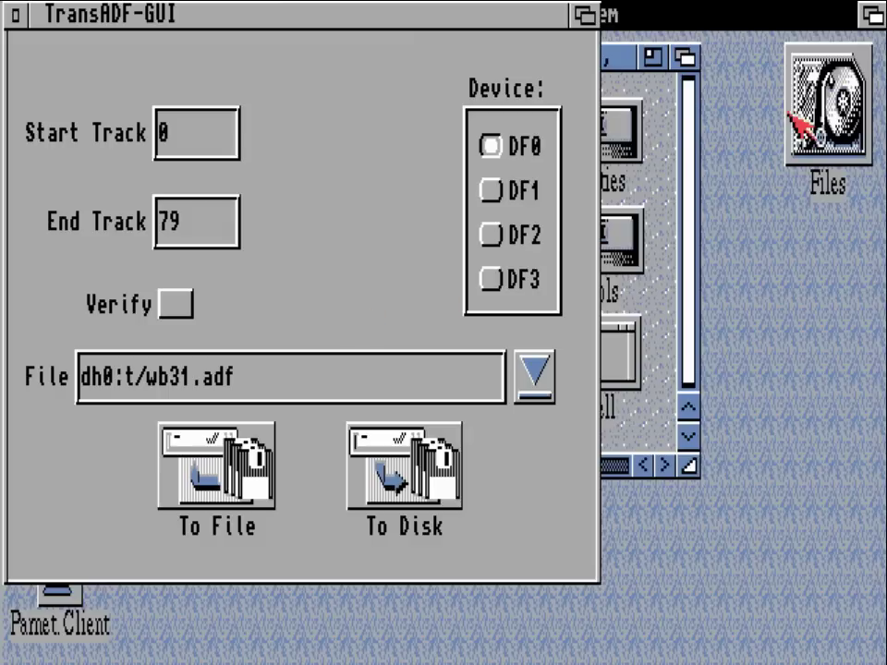
pyautogui.click(826, 117)
pyautogui.doubleClick(822, 111)
pyautogui.doubleClick(565, 368)
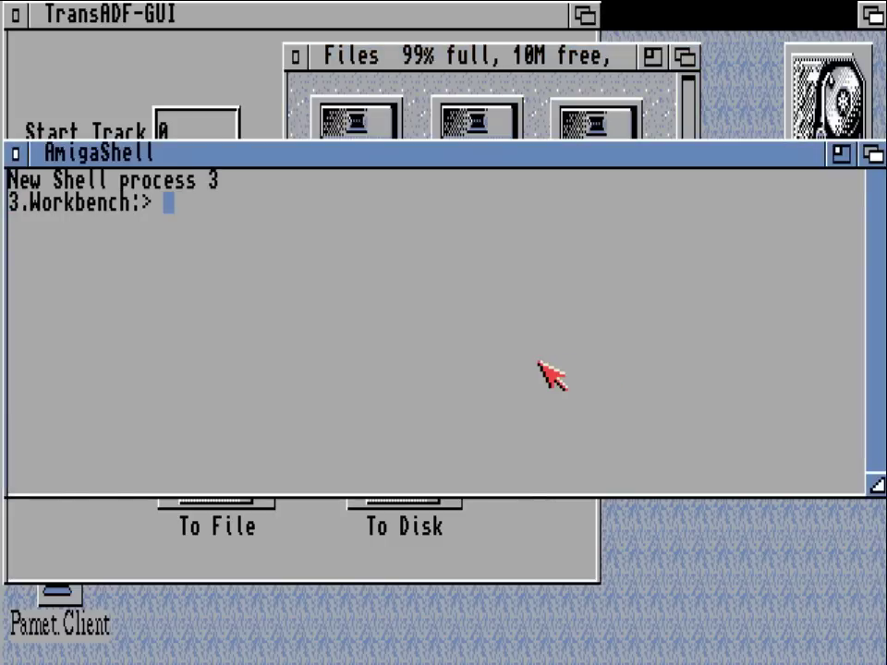
# Change the shell to dh0:t, clear the window, and list its files.
pyautogui.write('dh0:t')
pyautogui.press('Return')
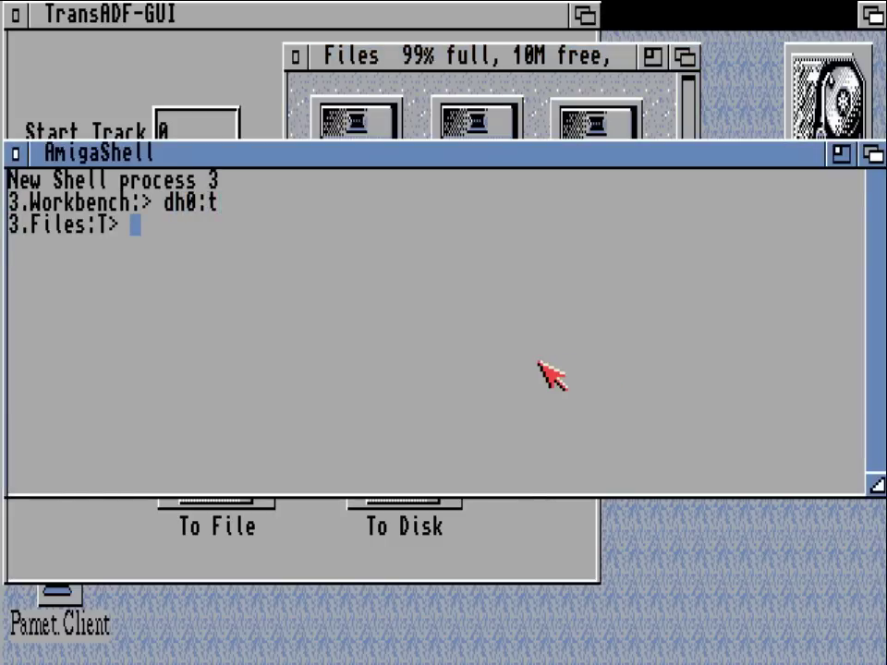
pyautogui.hotkey('ctrl', 'l')
pyautogui.write('list')
pyautogui.press('Return')
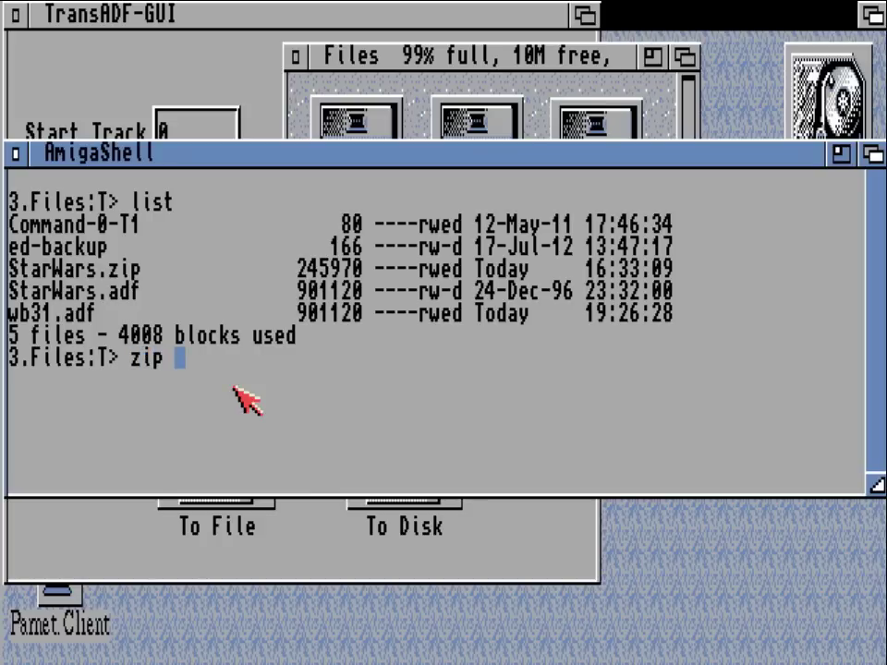
# Zip wb31.adf, correcting the command to 'zip a wb31.adf', and list to confirm a.zip.
pyautogui.write('s')
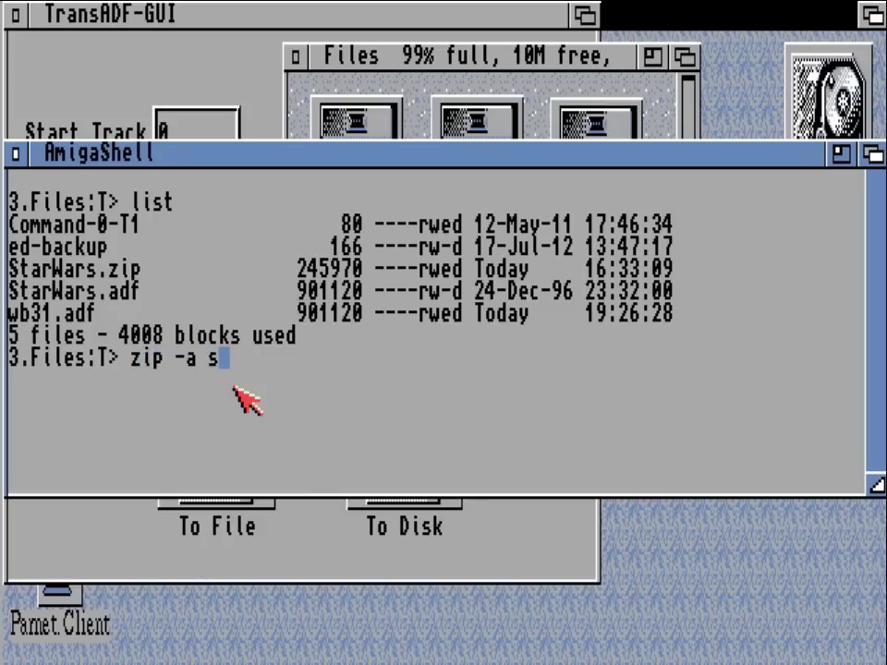
pyautogui.write('ta')
pyautogui.press('BackSpace')
pyautogui.press('BackSpace')
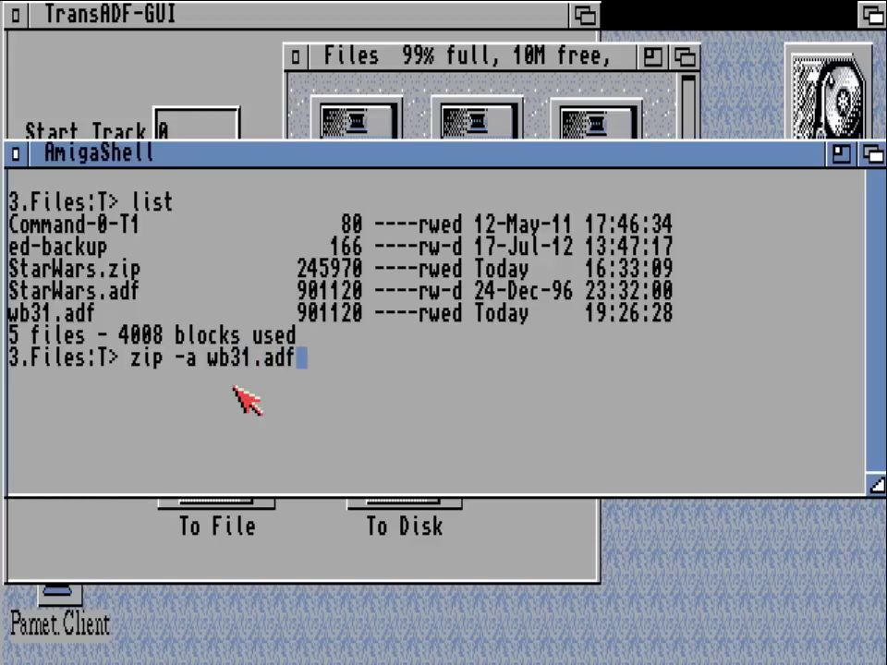
pyautogui.press('Return')
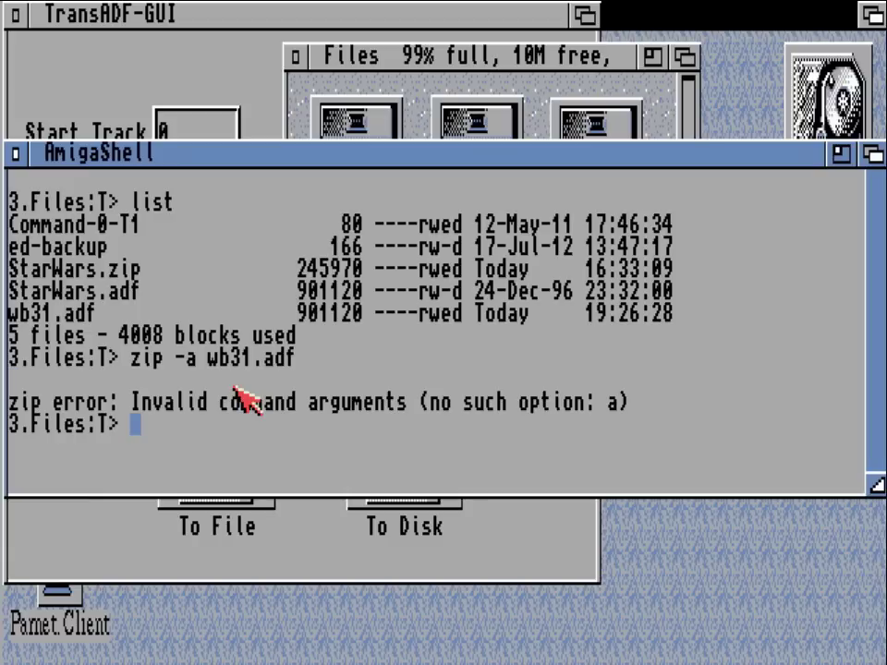
pyautogui.press('Up')
pyautogui.press('Left')
pyautogui.press('Left')
pyautogui.press('Left')
pyautogui.press('Left')
pyautogui.press('Left')
pyautogui.press('Left')
pyautogui.press('Left')
pyautogui.press('BackSpace')
pyautogui.press('Return')
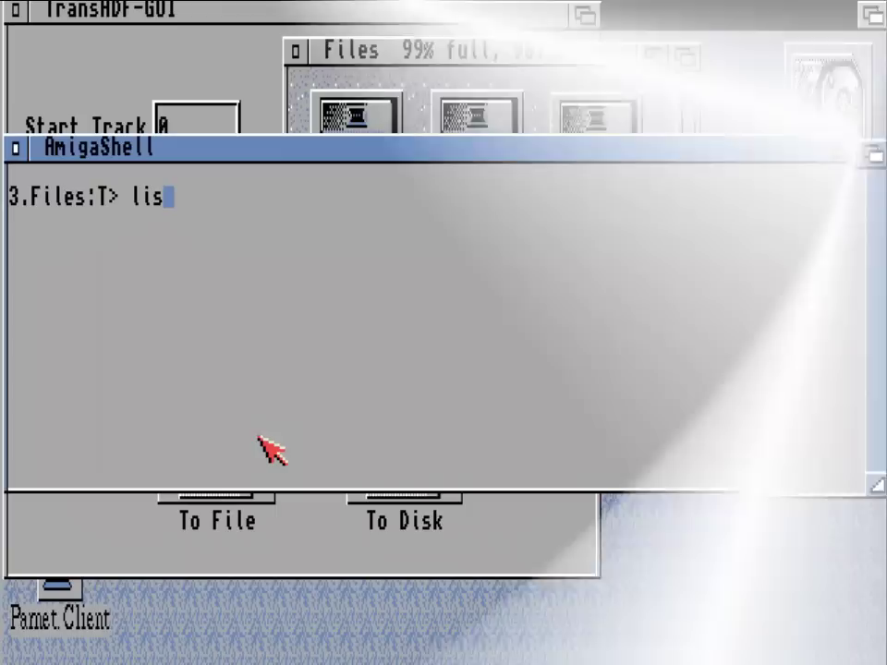
pyautogui.write('t')
pyautogui.press('Return')
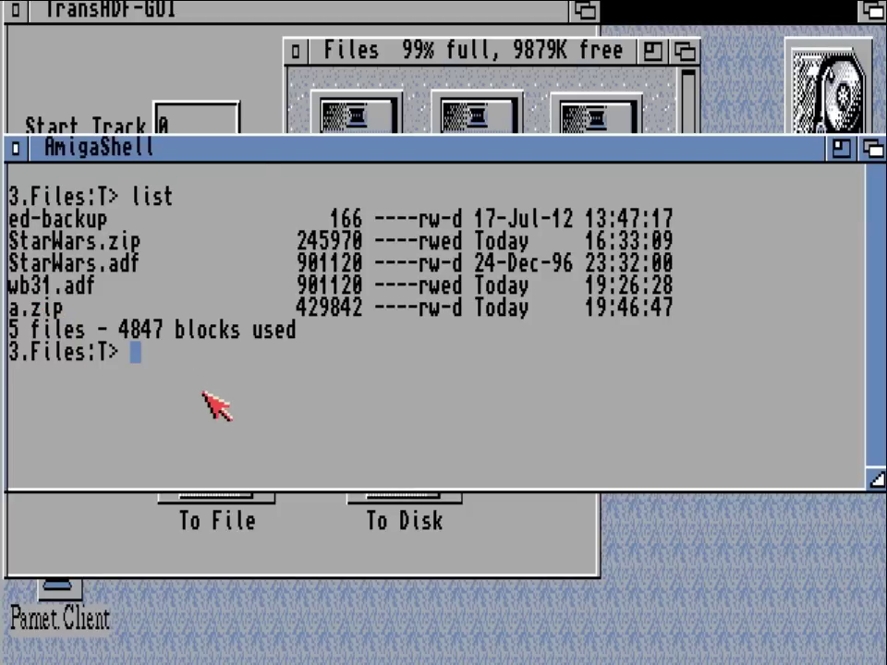
# Rename a.zip to wb31.zip and check the result with dir and list.
pyautogui.write('rename')
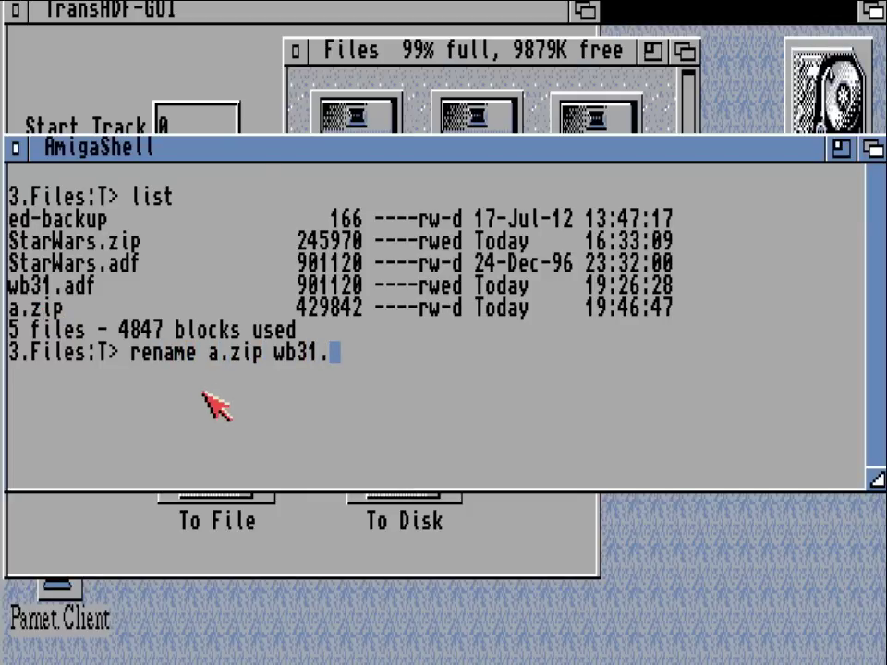
pyautogui.write('a.zip wb31.zipo')
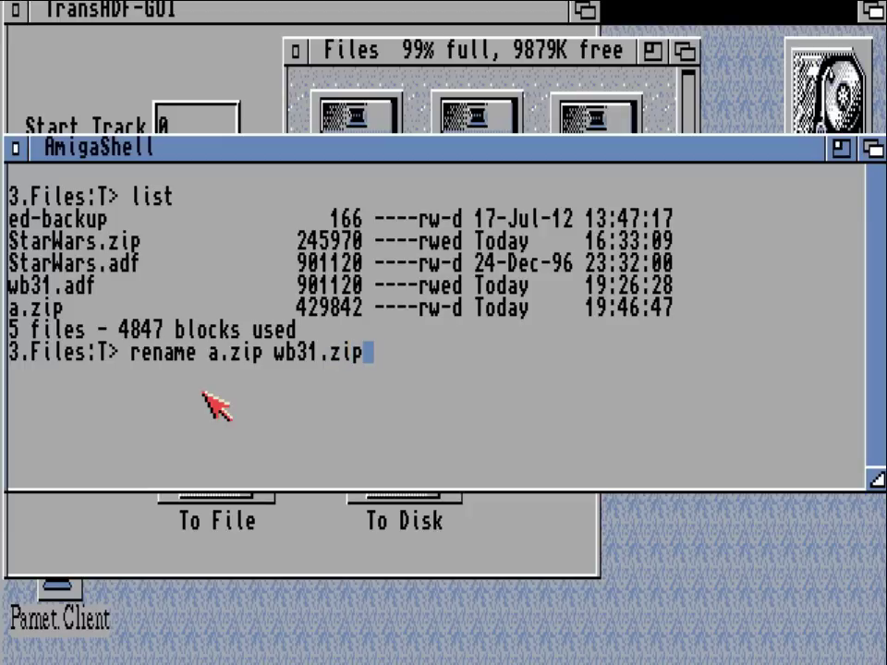
pyautogui.press('Return')
pyautogui.write('dier')
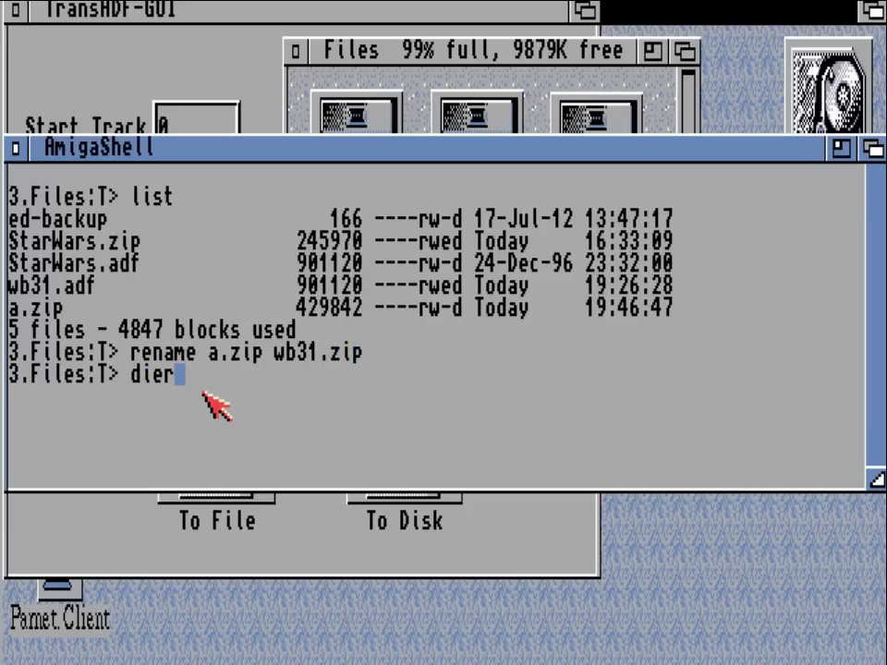
pyautogui.press('BackSpace')
pyautogui.press('BackSpace')
pyautogui.write('r')
pyautogui.press('Return')
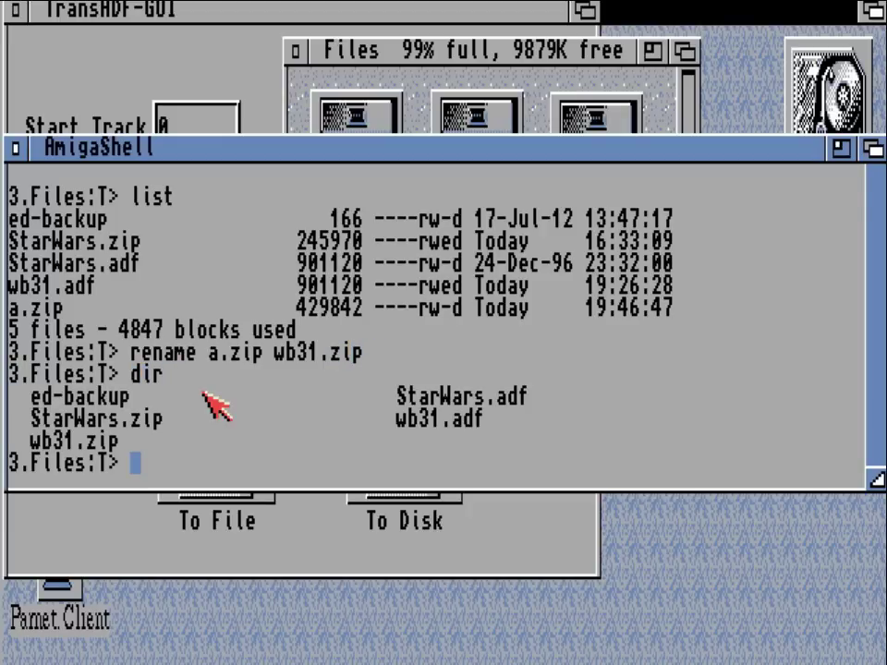
pyautogui.write('list')
pyautogui.press('Return')
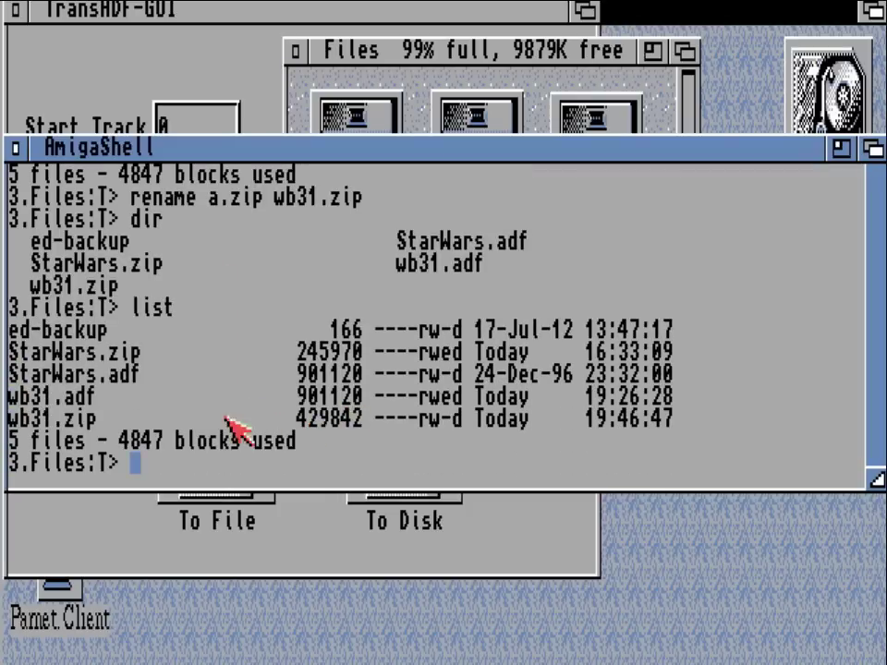
# Highlight wb31.zip and its 429842 size in the listing, then begin typing 'copy wb31.z'.
pyautogui.moveTo(54, 421); pyautogui.dragTo(438, 422)
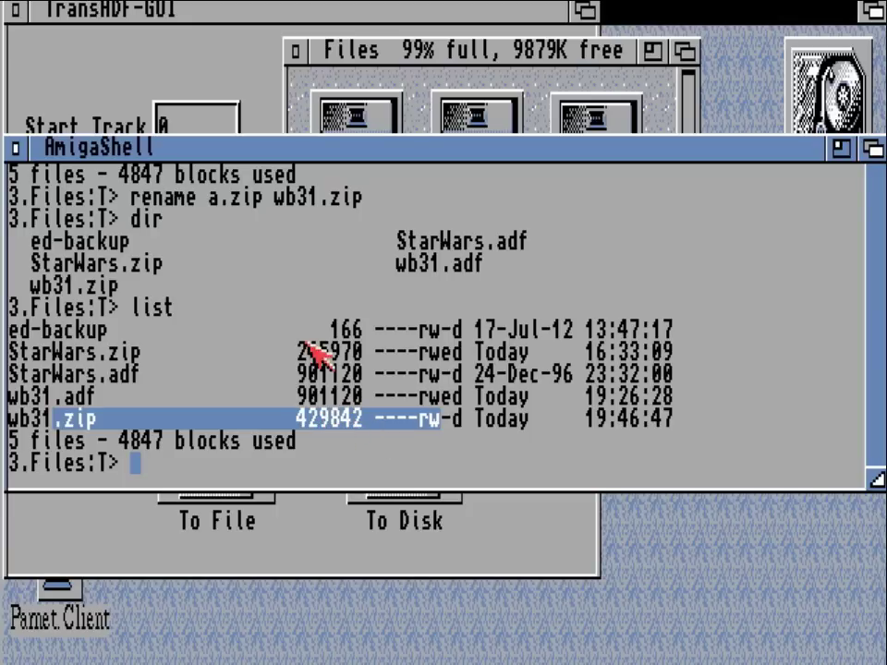
pyautogui.moveTo(290, 352); pyautogui.dragTo(378, 352)
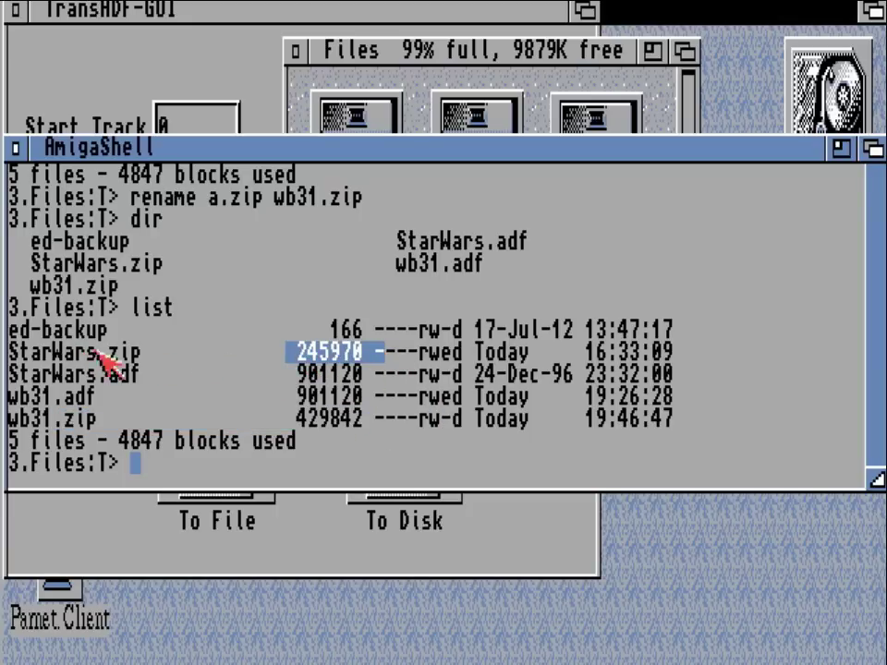
pyautogui.moveTo(230, 421); pyautogui.dragTo(382, 420)
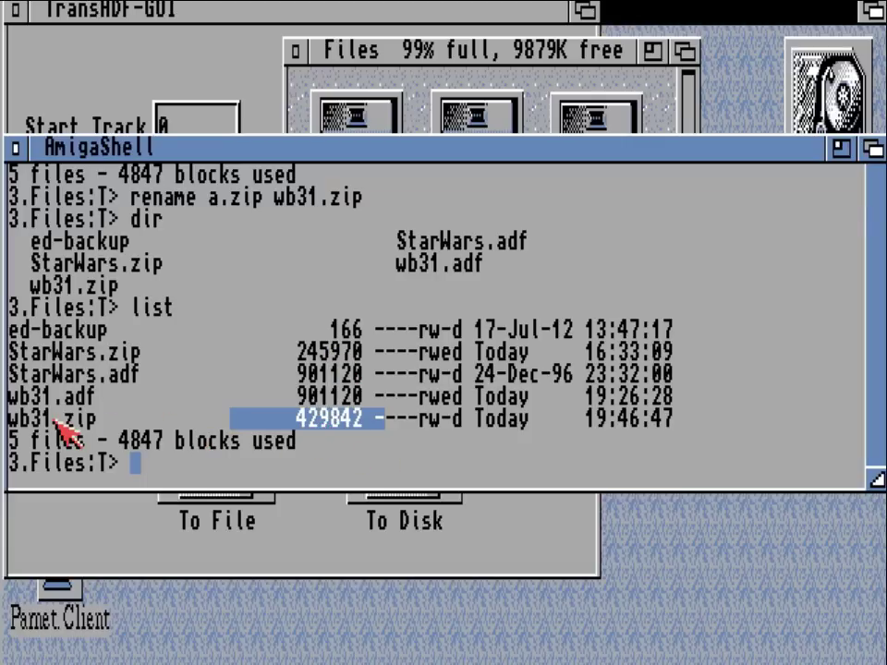
pyautogui.moveTo(53, 420); pyautogui.dragTo(173, 420)
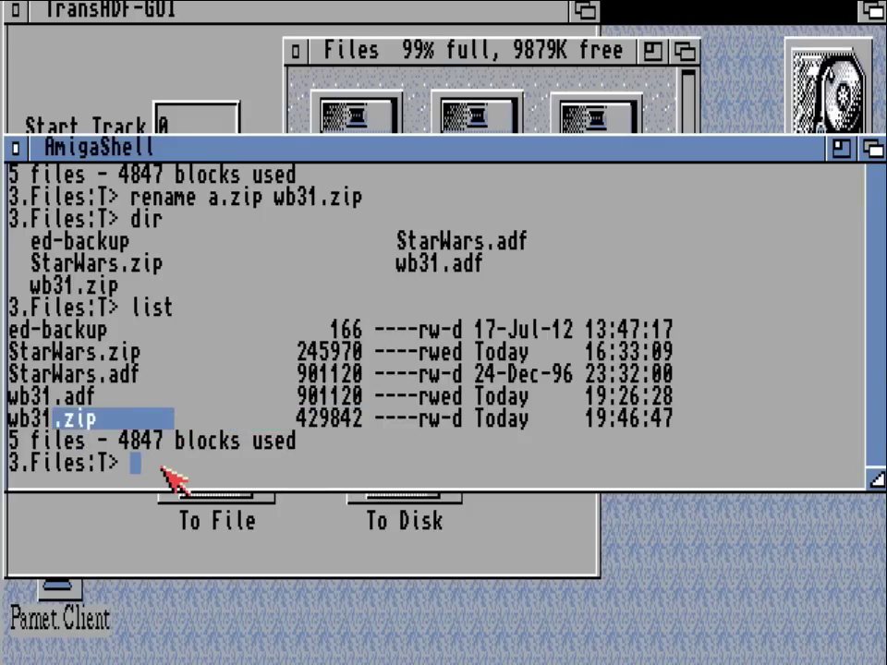
pyautogui.write('copy w')
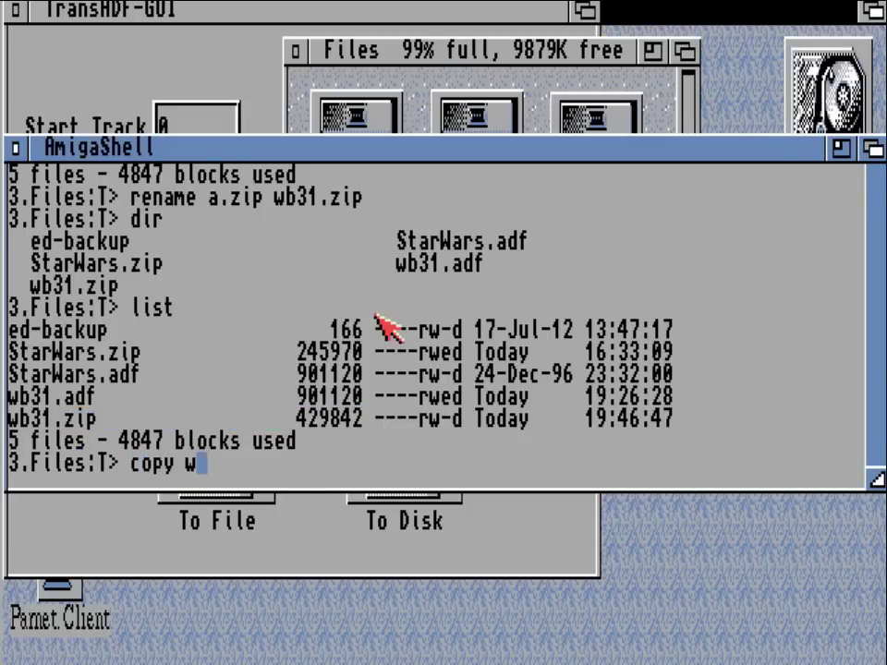
pyautogui.write('b31.z')
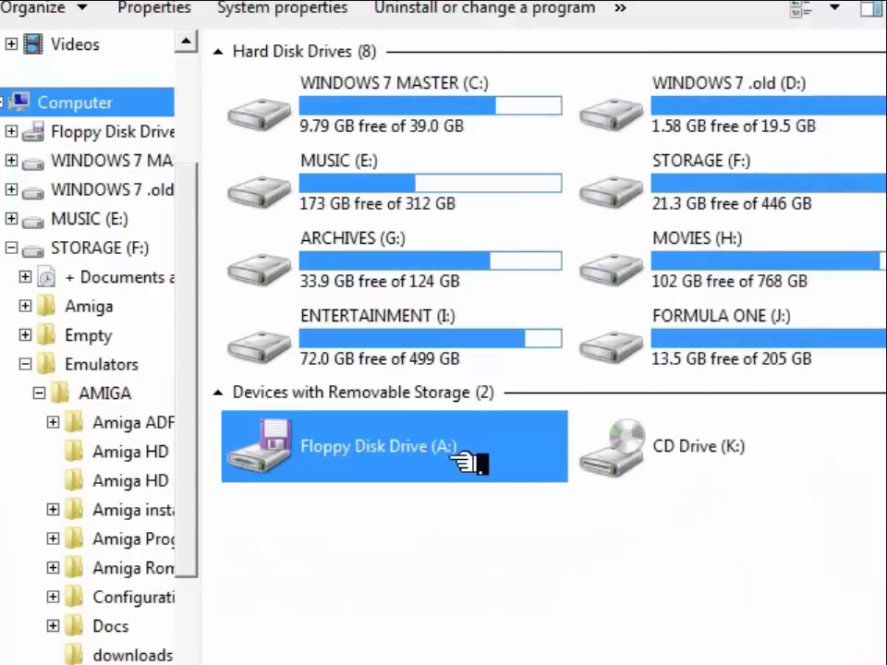
# Confirm wb31.zip on Floppy Disk Drive (A:), then select it in the downloads folder.
pyautogui.doubleClick(323, 455)
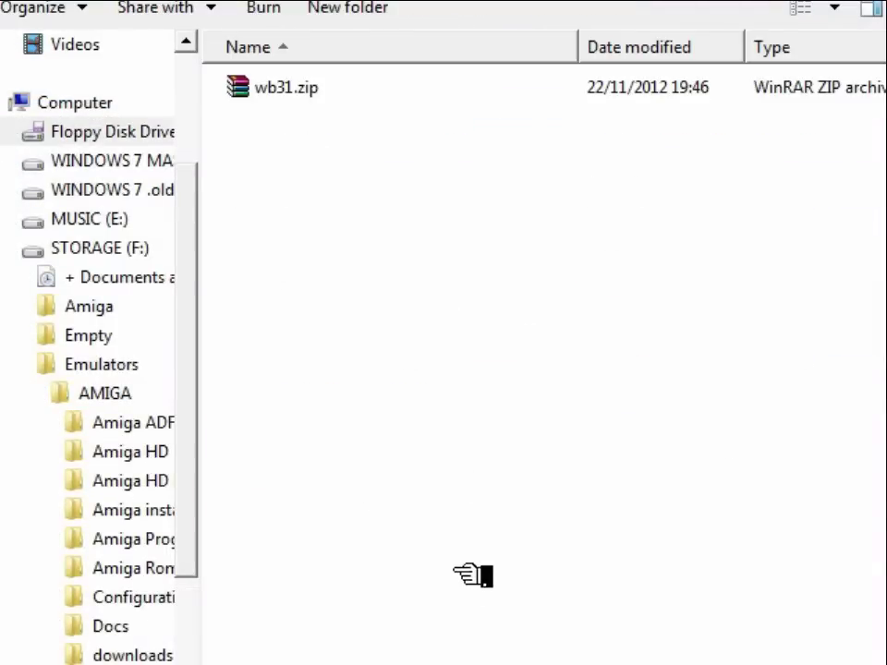
pyautogui.click(286, 92)
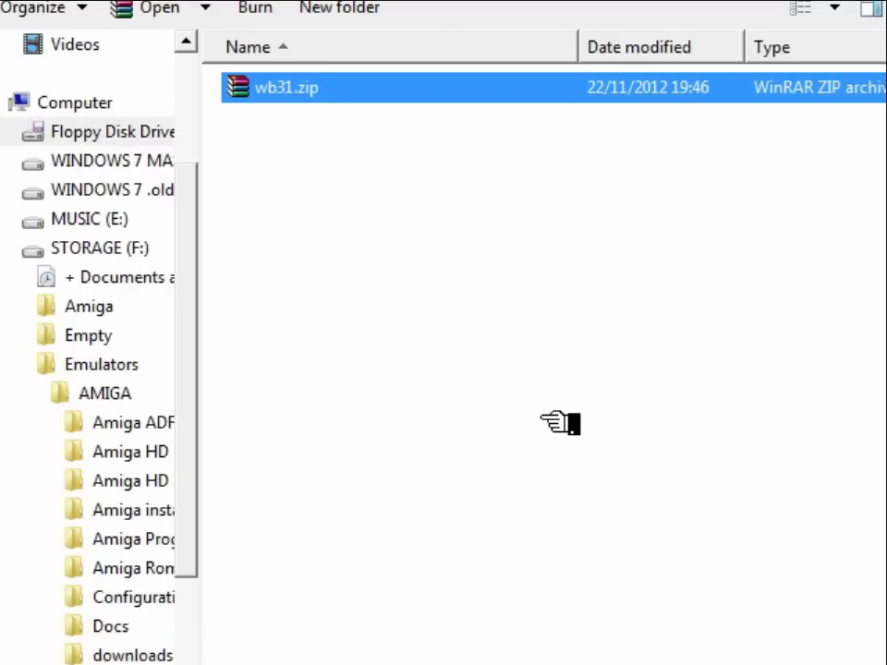
pyautogui.click(162, 655)
pyautogui.click(588, 211)
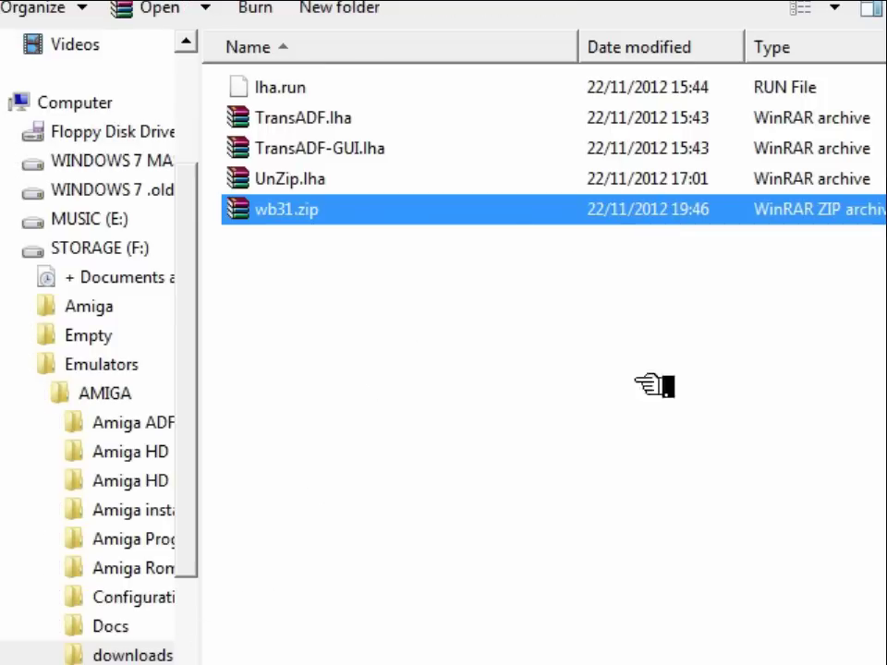
pyautogui.hscroll(2, 545, 351)
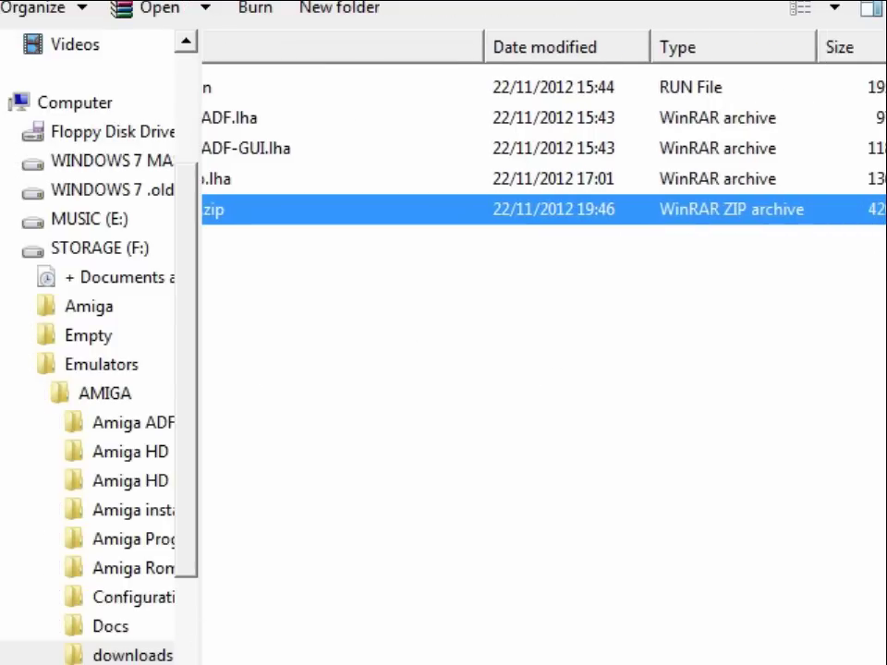
pyautogui.hscroll(-2, 545, 351)
# Extract wb31.adf from wb31.zip into the downloads folder and delete the zip archive.
pyautogui.rightClick(279, 212)
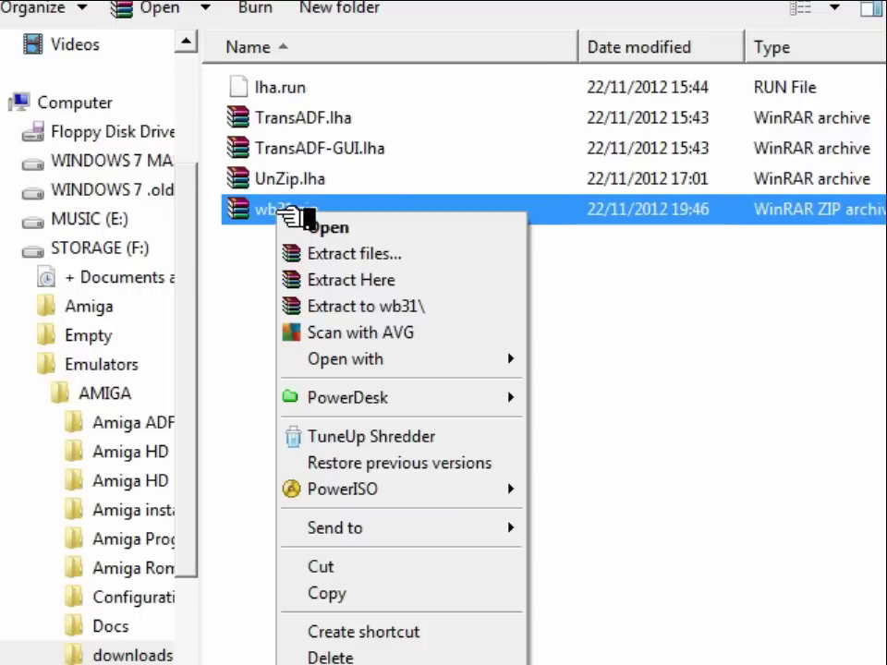
pyautogui.click(301, 280)
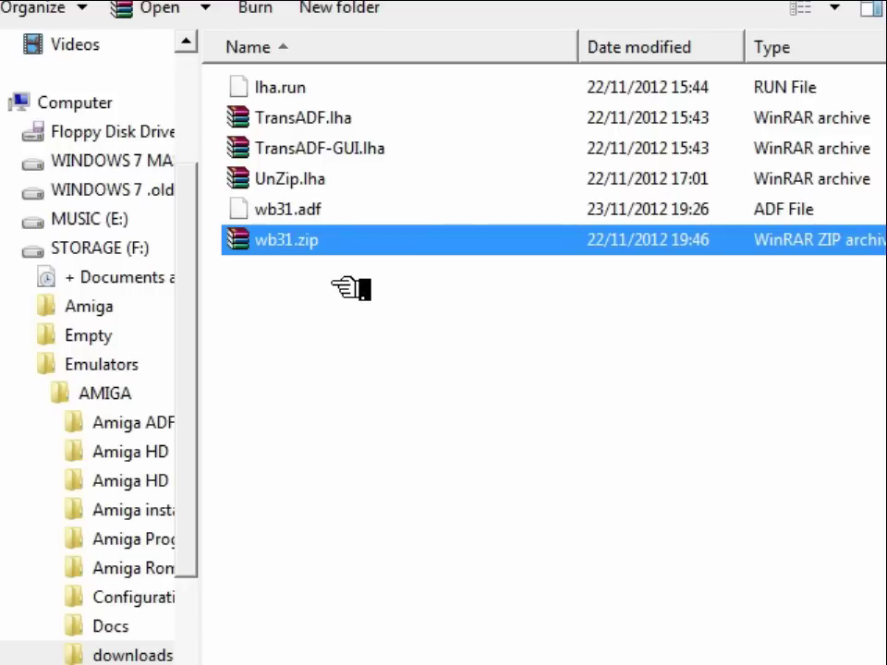
pyautogui.press('Delete')
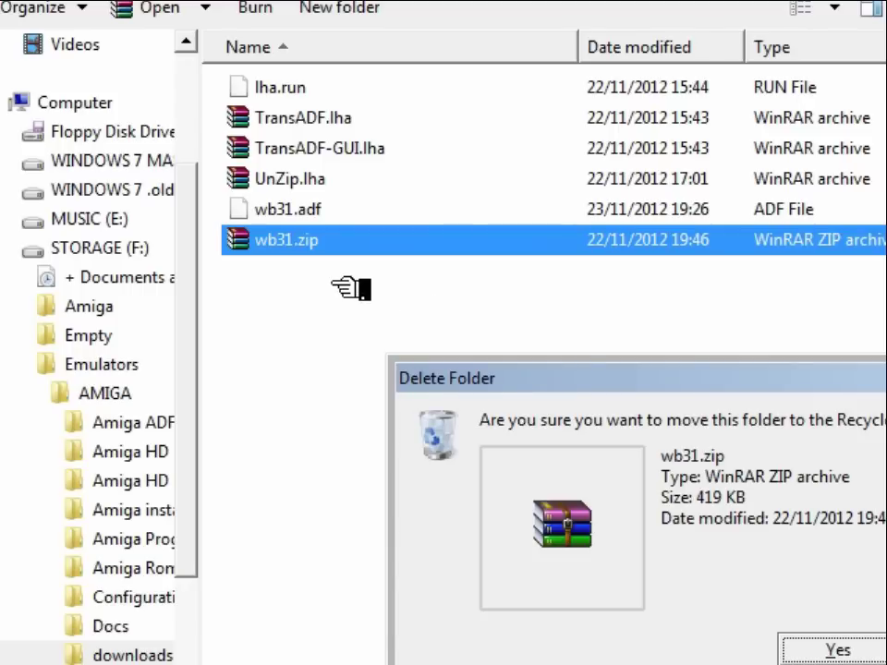
pyautogui.moveTo(530, 376); pyautogui.dragTo(387, 255)
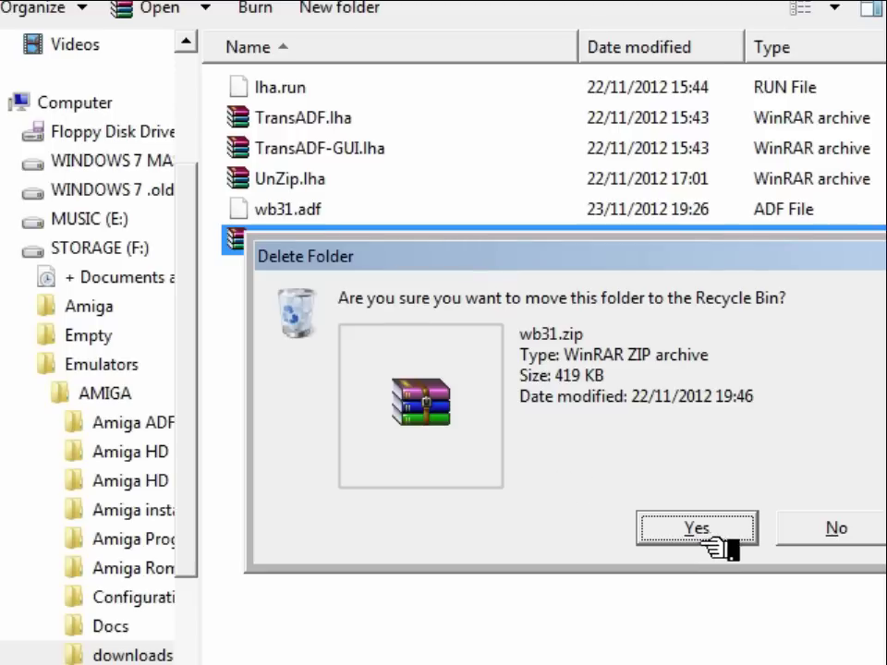
pyautogui.click(699, 531)
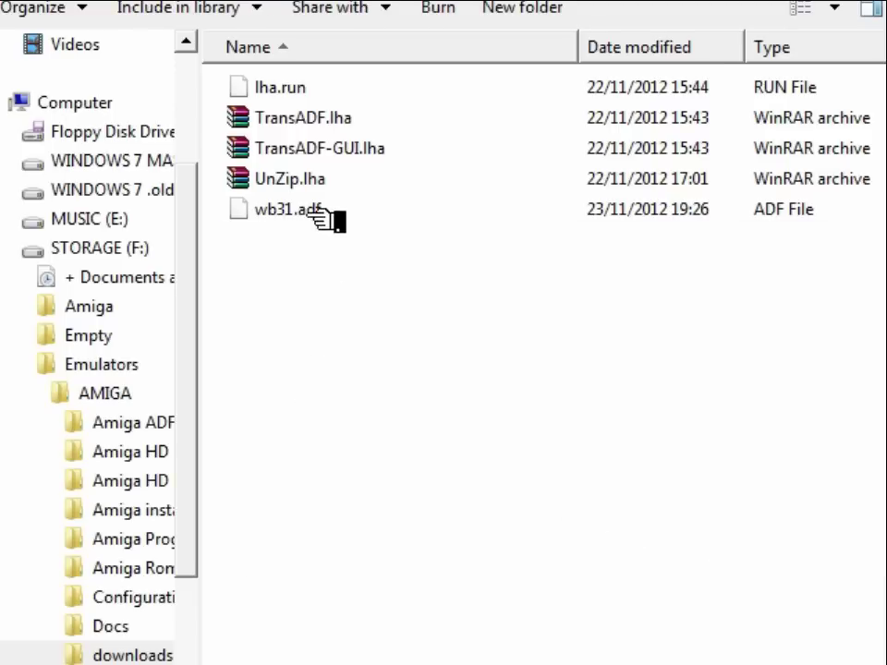
# Rename the extracted wb31.adf disk image to Workbench310.adf.
pyautogui.click(264, 210)
pyautogui.rightClick(278, 214)
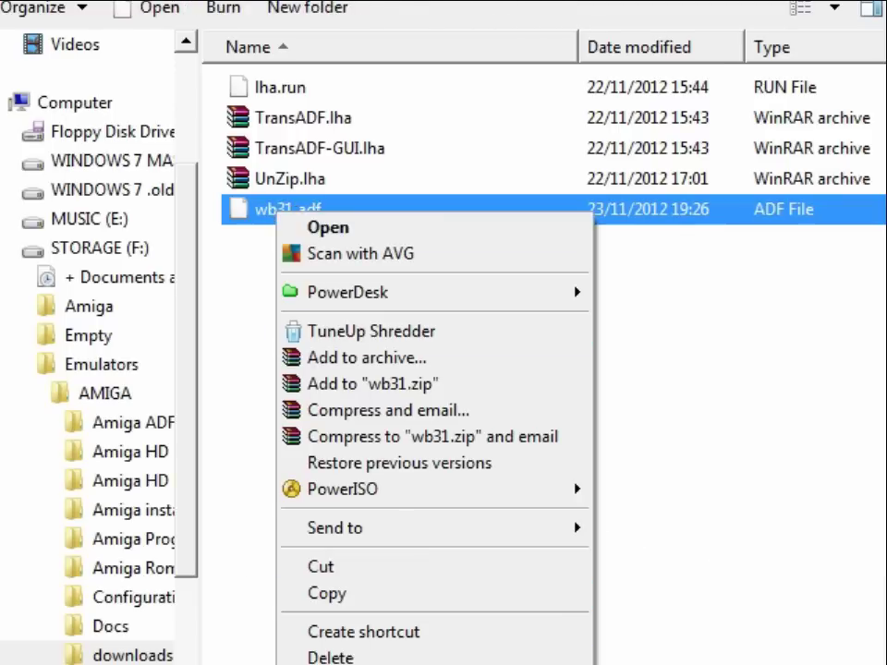
pyautogui.click(333, 664)
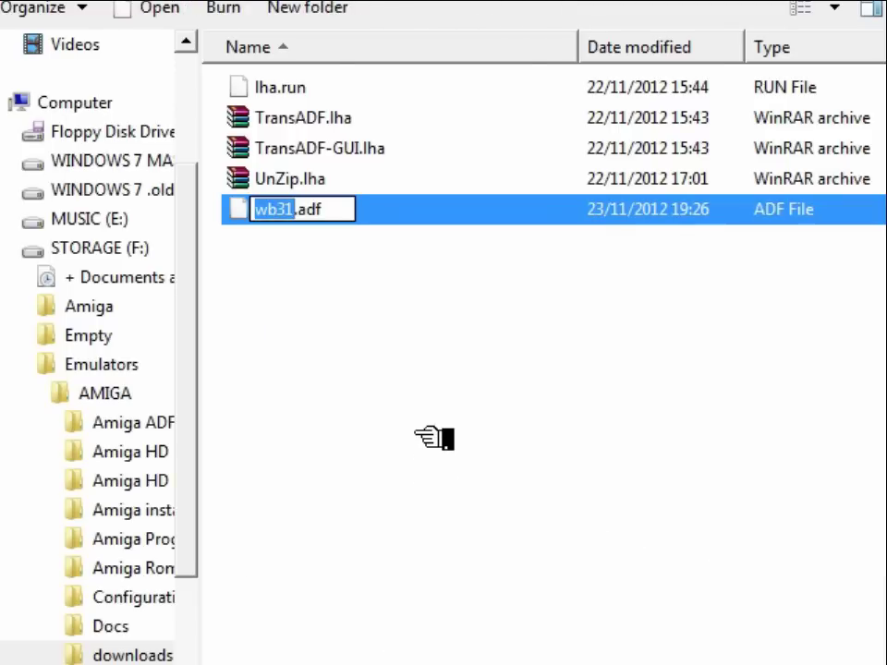
pyautogui.press('BackSpace')
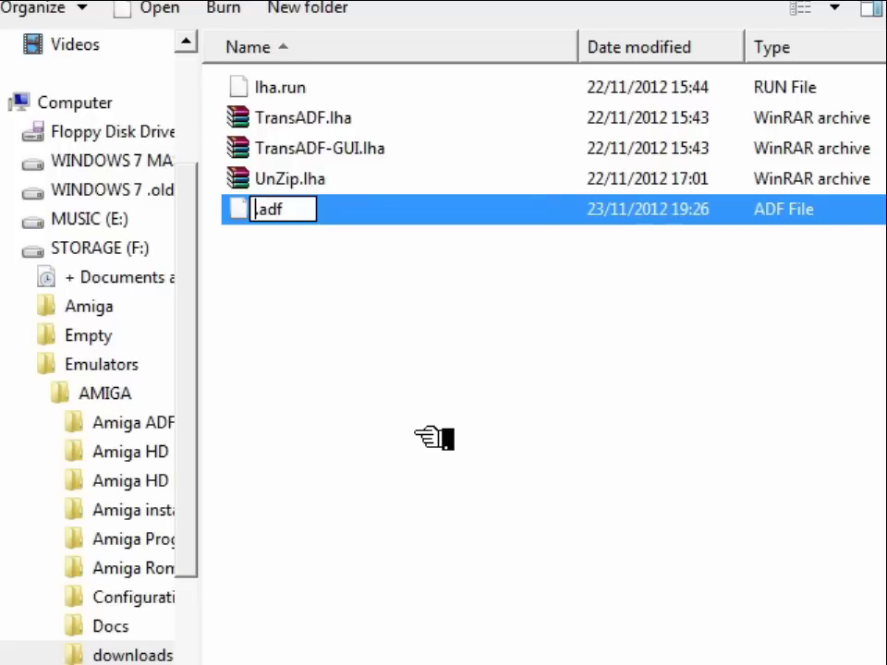
pyautogui.write('Work')
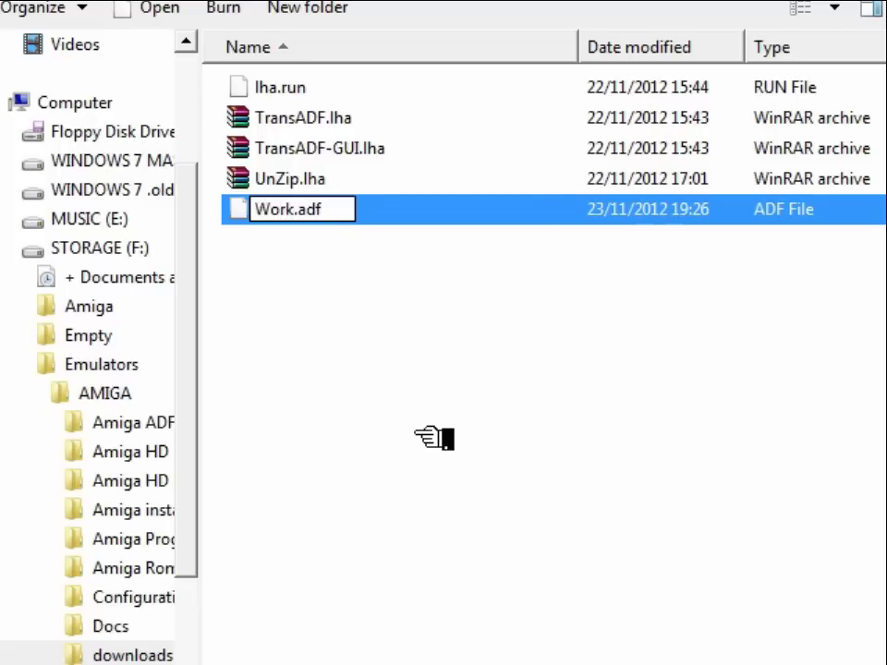
pyautogui.write('bench')
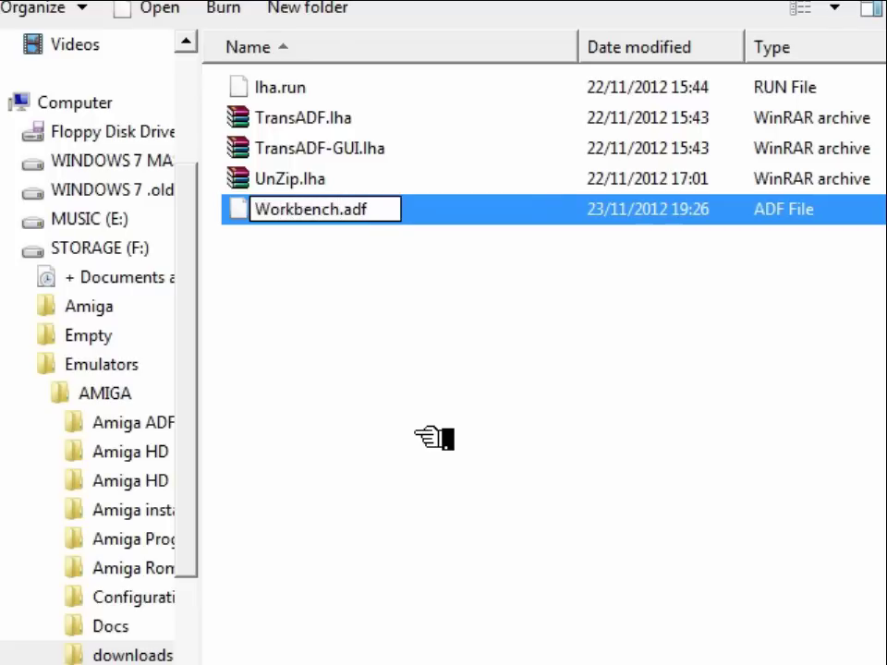
pyautogui.write('310')
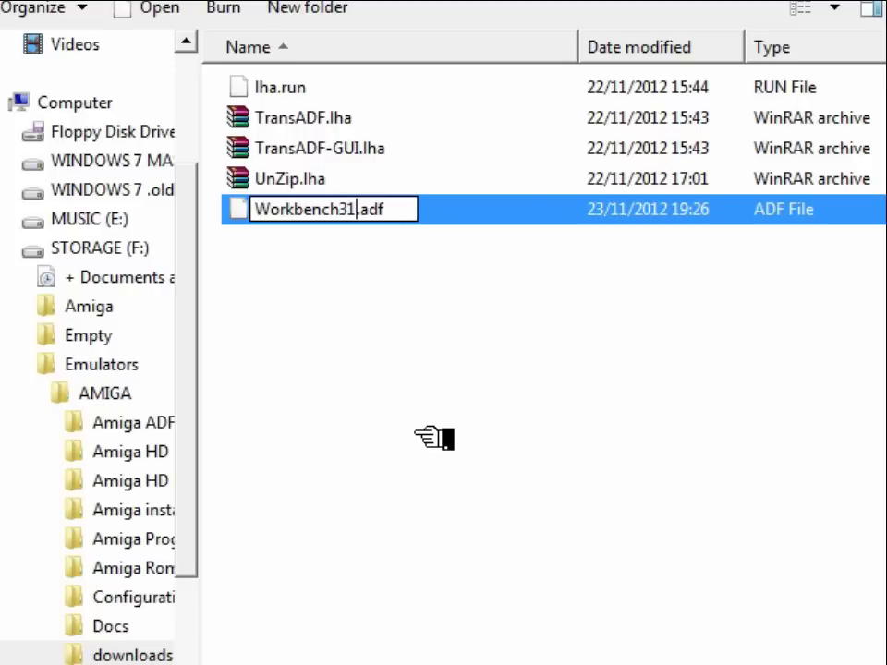
pyautogui.write('.adf')
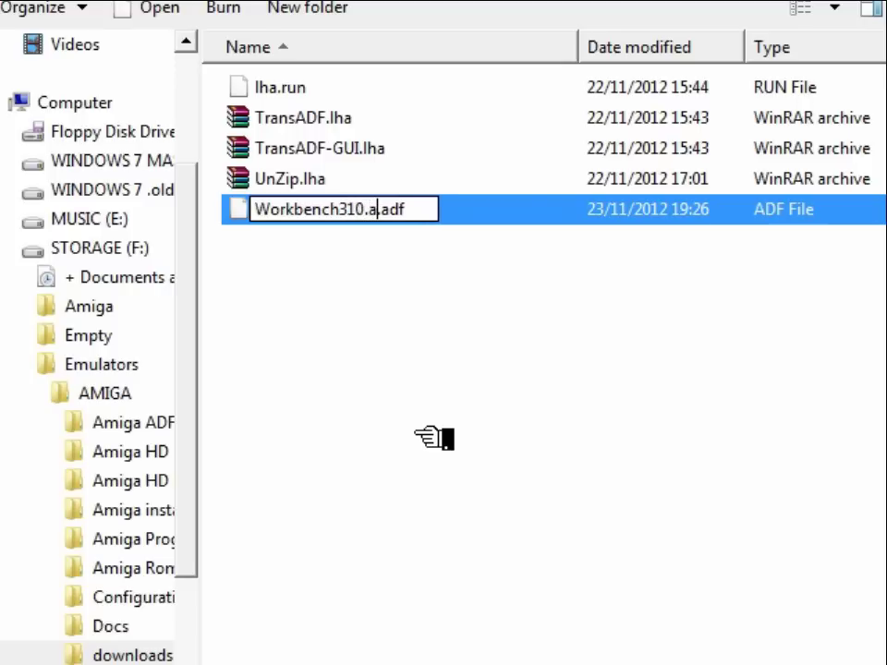
pyautogui.press('BackSpace')
pyautogui.press('BackSpace')
pyautogui.press('BackSpace')
pyautogui.press('BackSpace')
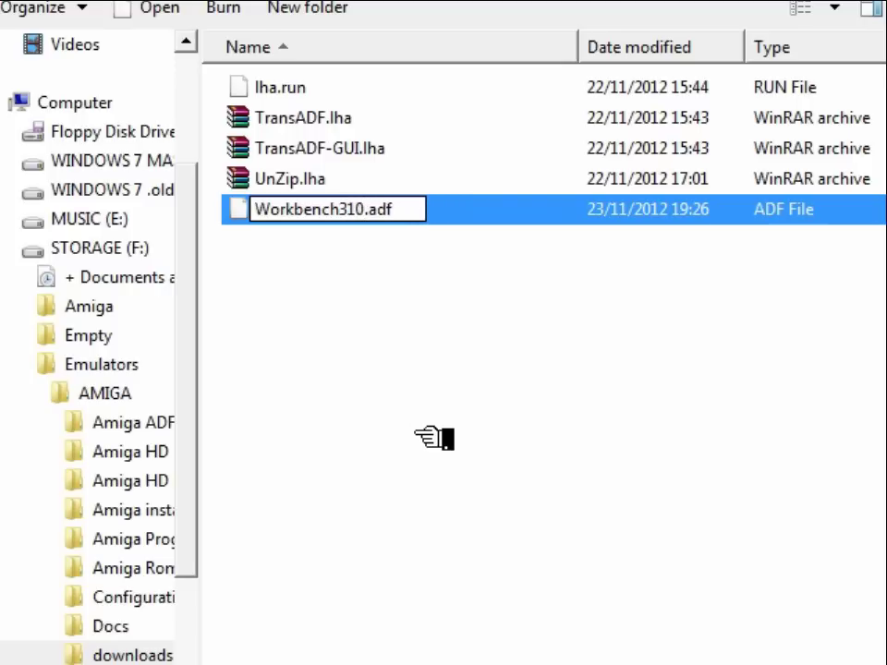
pyautogui.press('Return')
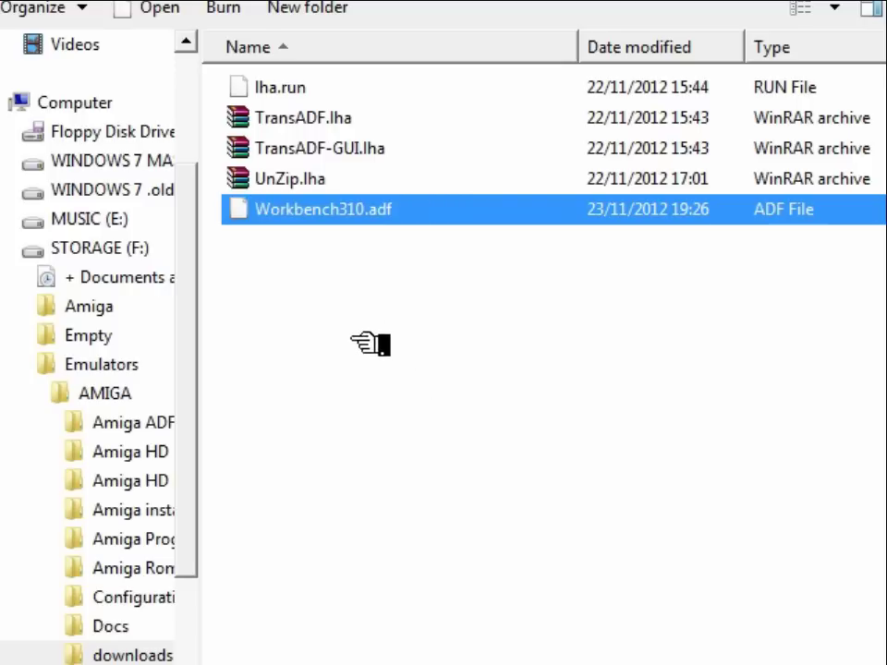
# Select Workbench310.adf, widen the folder tree pane, and launch the WinUAE Properties window.
pyautogui.click(310, 273)
pyautogui.click(313, 215)
pyautogui.click(334, 275)
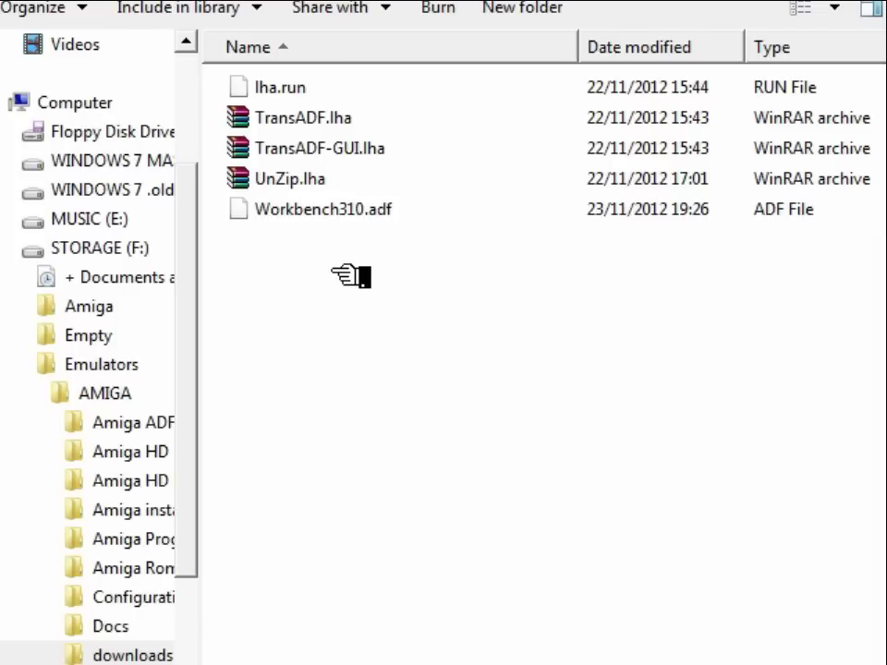
pyautogui.click(340, 211)
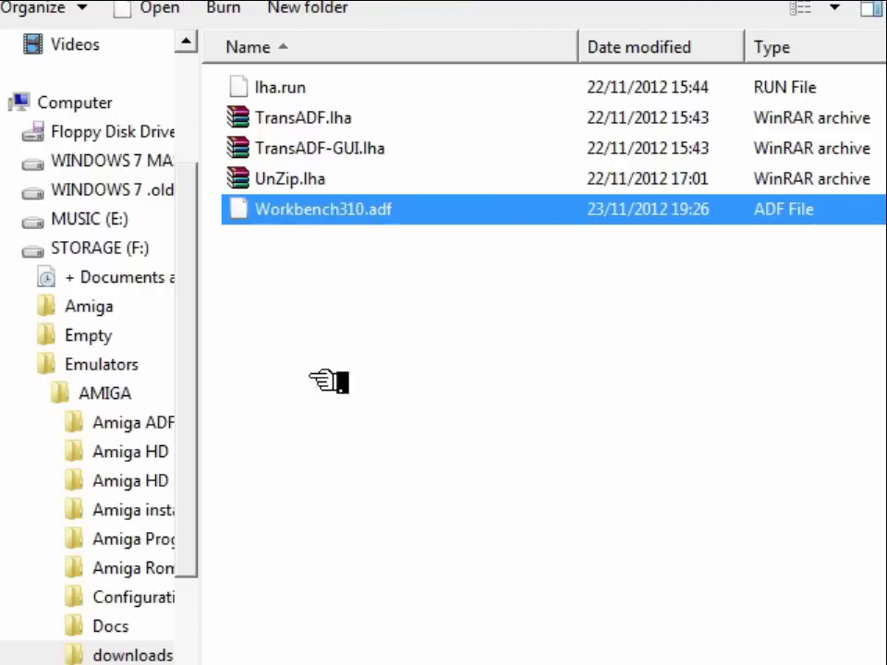
pyautogui.moveTo(203, 554); pyautogui.dragTo(246, 552)
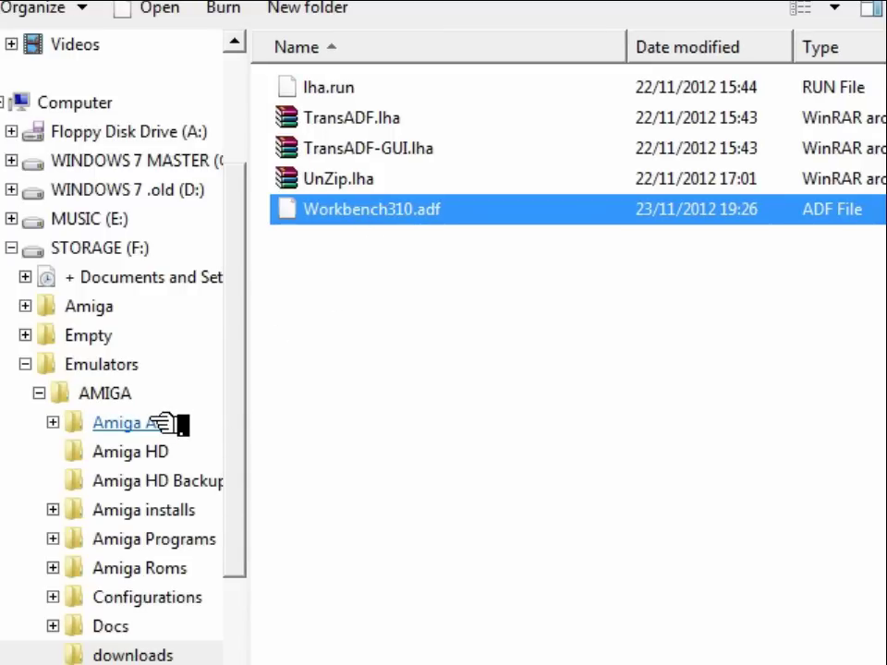
pyautogui.doubleClick(425, 209)
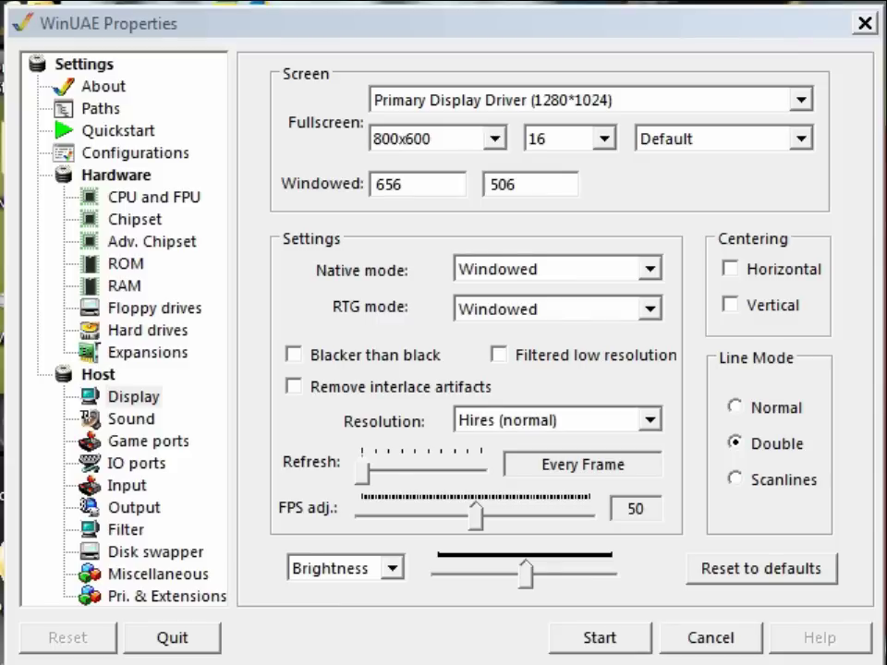
# Load the saved winuae a1200 standard configuration.
pyautogui.click(157, 154)
pyautogui.click(500, 100)
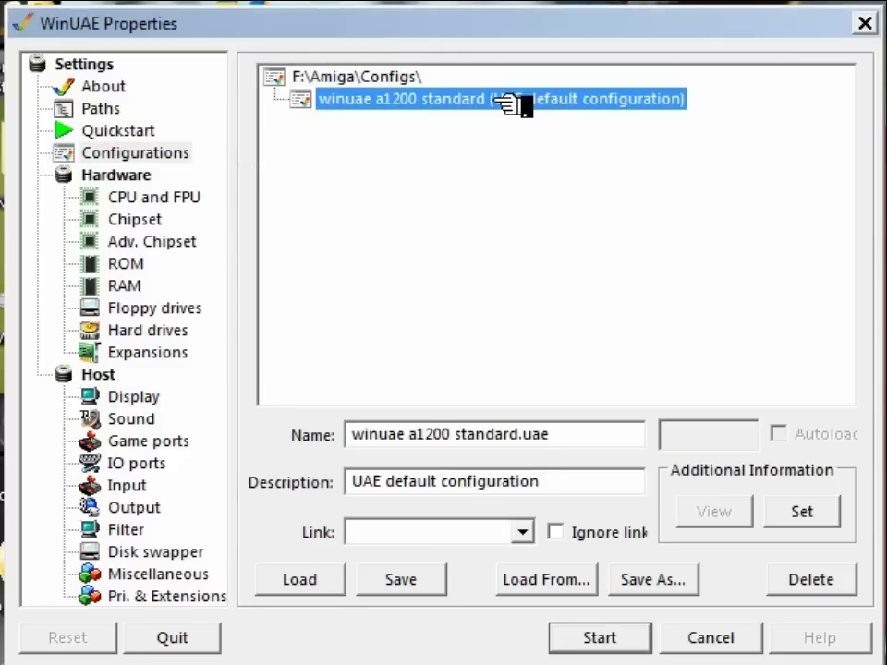
pyautogui.click(301, 578)
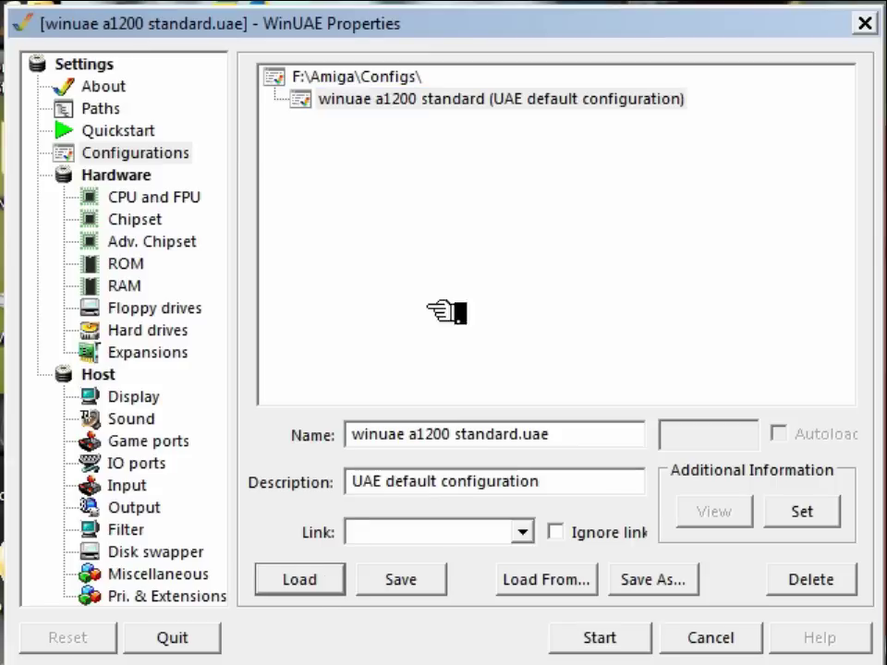
# Review the CPU and FPU and Hard drives pages, ending on the Floppy drives page.
pyautogui.click(177, 200)
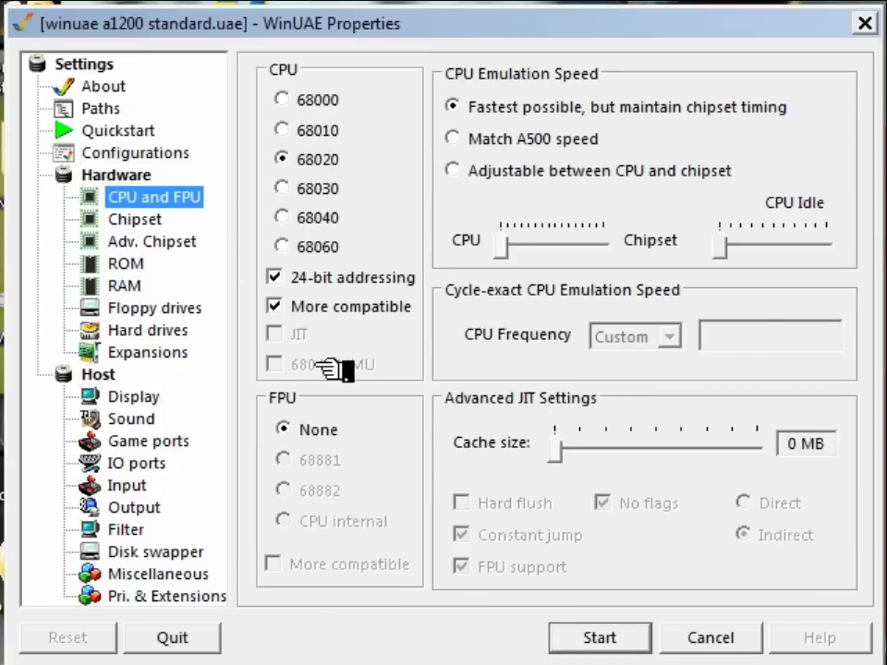
pyautogui.click(181, 334)
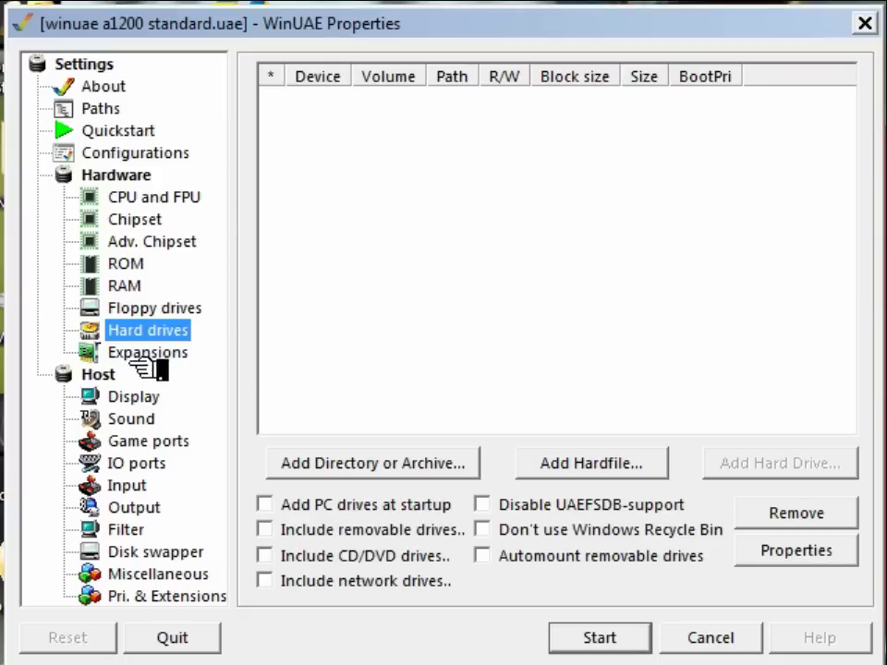
pyautogui.click(166, 310)
# Insert Workbench310.adf from the Amiga ADFs folder into drive DF0.
pyautogui.click(857, 86)
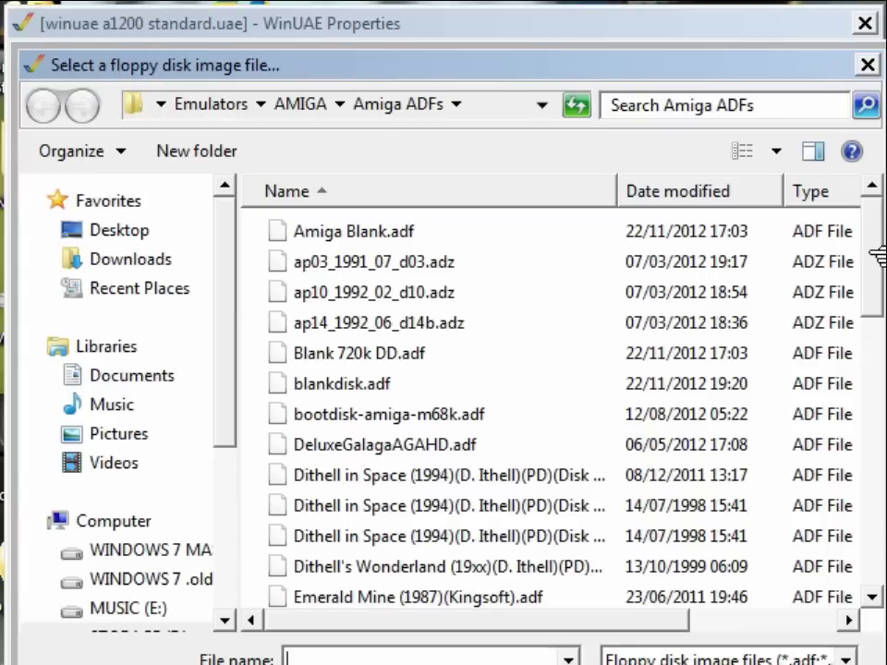
pyautogui.scroll(-5, 591, 263)
pyautogui.scroll(-3, 591, 264)
pyautogui.scroll(-3, 591, 263)
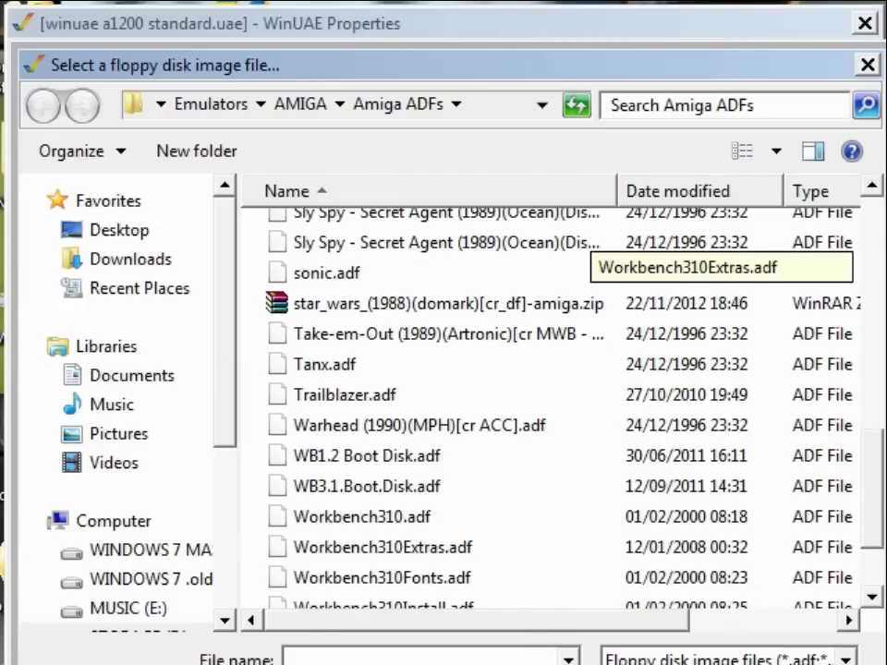
pyautogui.click(396, 517)
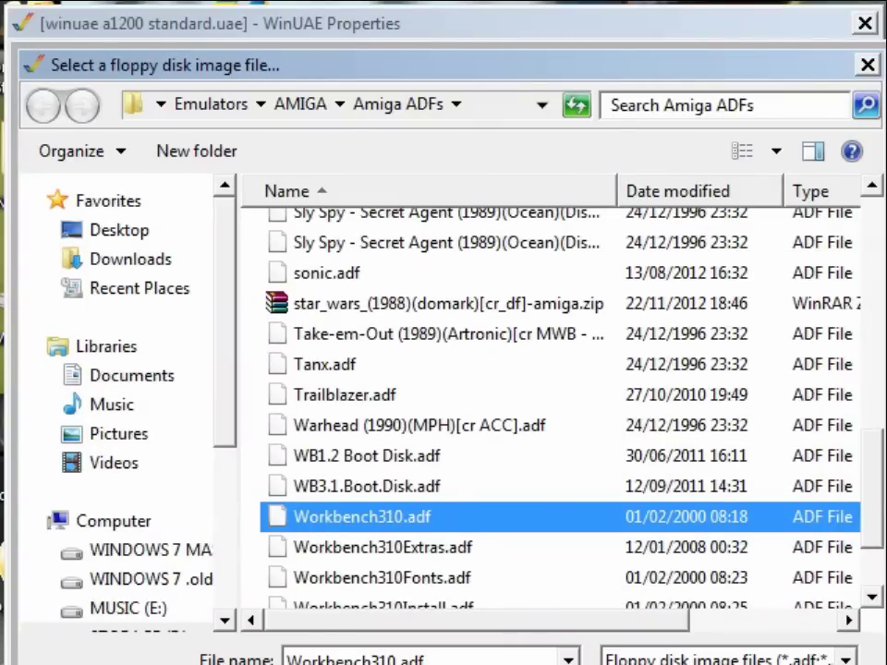
pyautogui.press('Return')
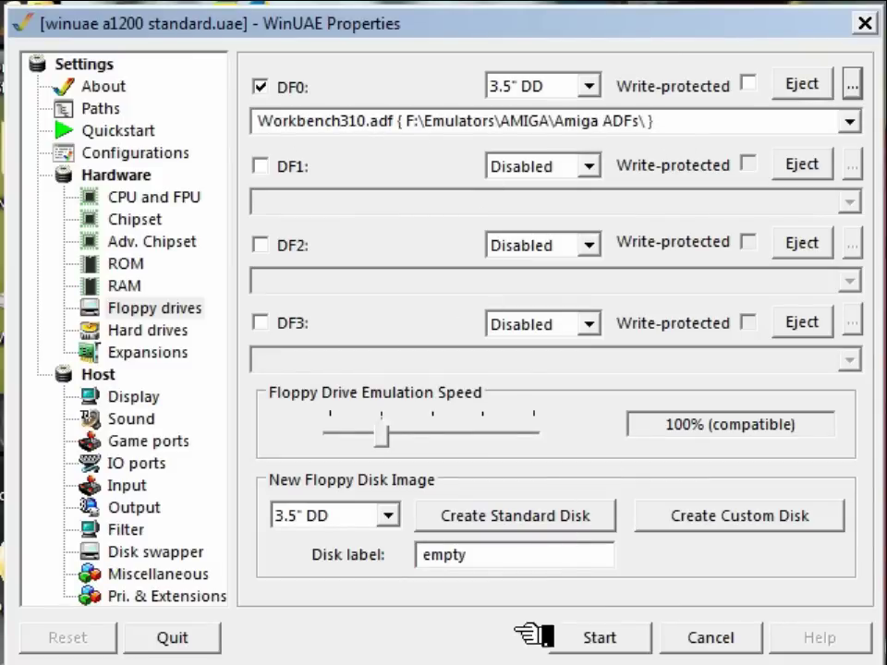
# Start the emulation with floppy sound at 28% and floppy speed set to Turbo.
pyautogui.click(617, 639)
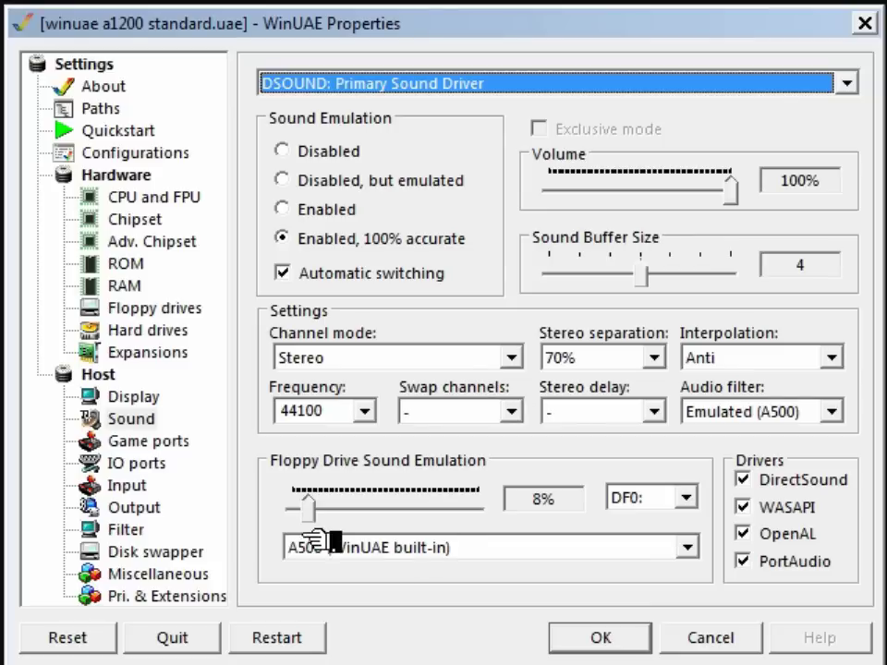
pyautogui.moveTo(308, 508); pyautogui.dragTo(384, 509)
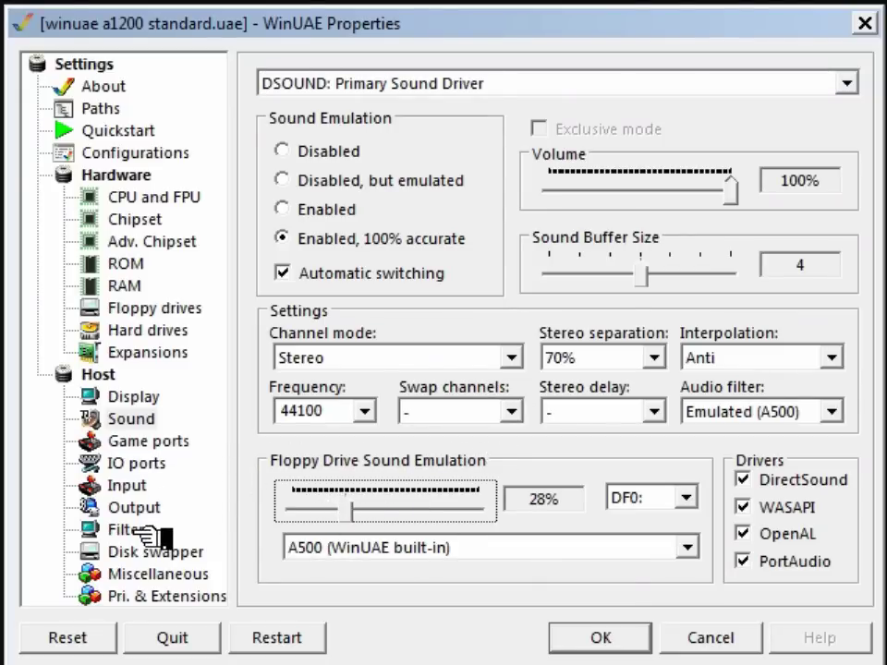
pyautogui.click(115, 310)
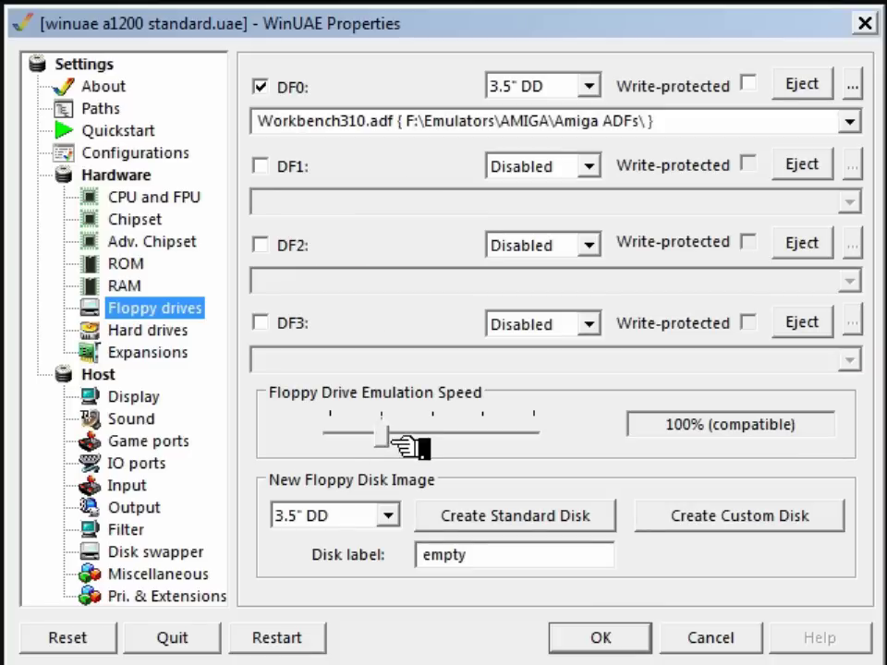
pyautogui.moveTo(386, 433); pyautogui.dragTo(323, 431)
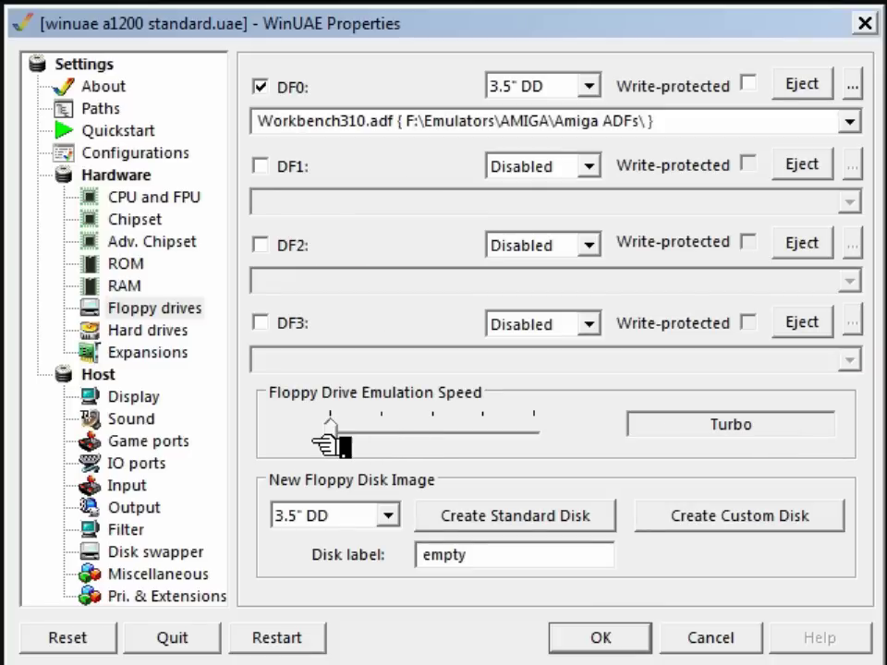
pyautogui.click(558, 651)
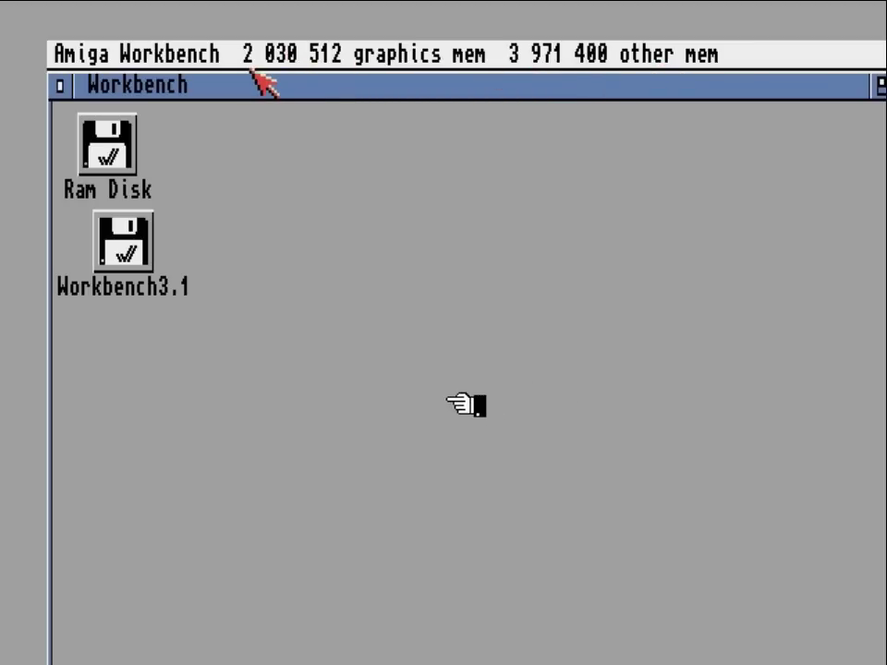
# Browse the Workbench3.1 disk and its Utilities drawer, close both, then reopen the DF0 image chooser.
pyautogui.doubleClick(138, 243)
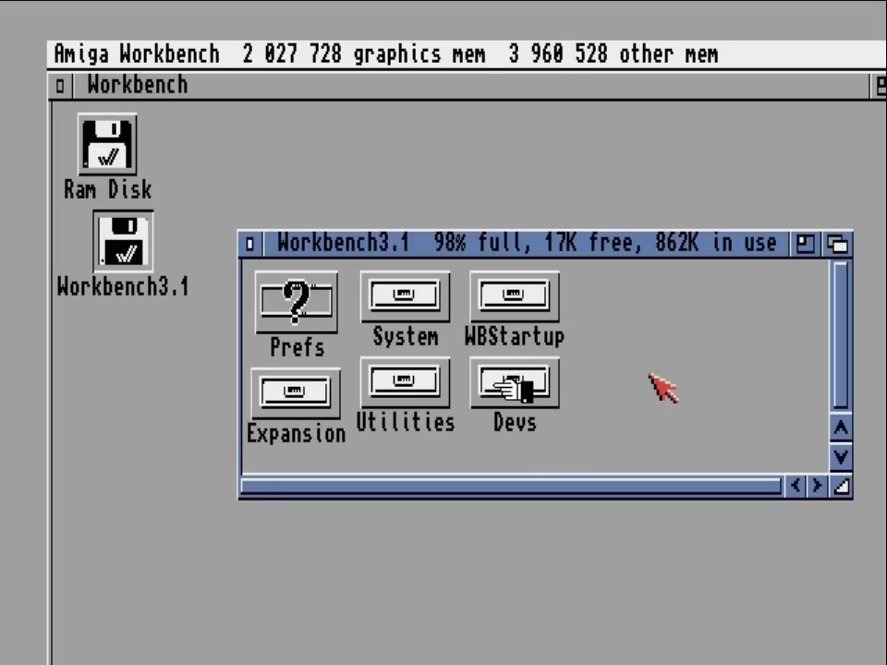
pyautogui.doubleClick(432, 388)
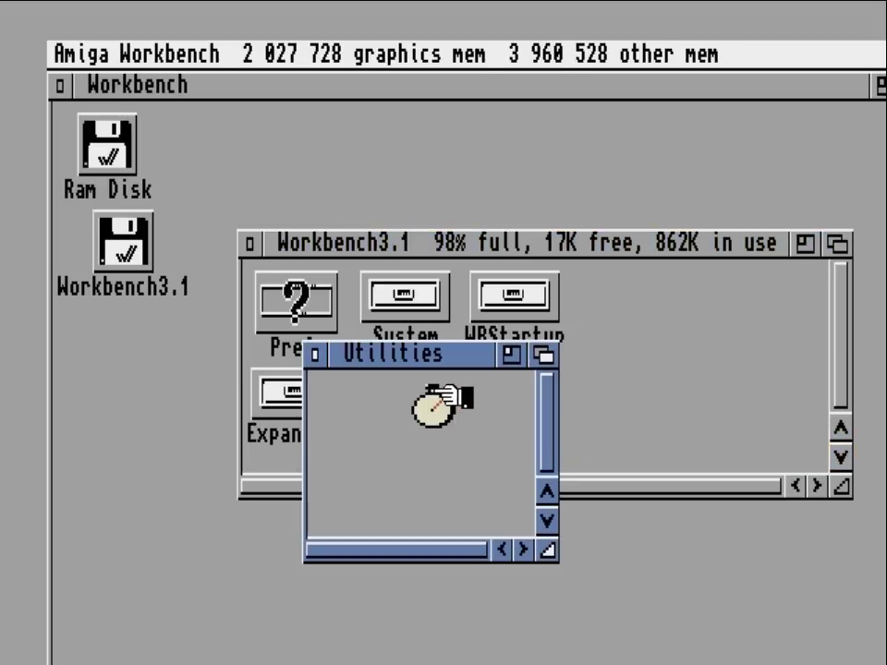
pyautogui.click(317, 357)
pyautogui.click(248, 244)
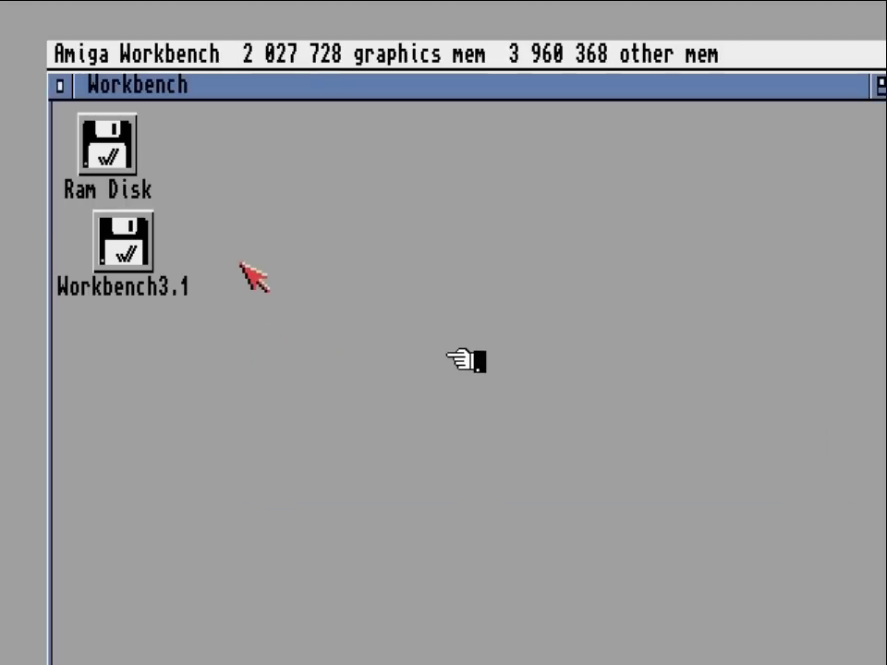
pyautogui.press('F12')
pyautogui.click(851, 84)
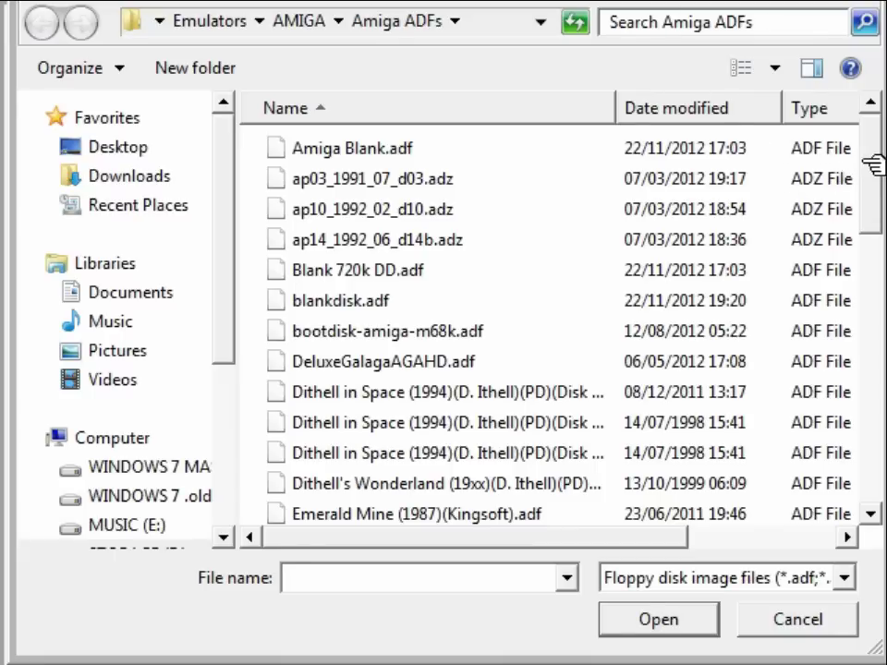
pyautogui.scroll(-9, 873, 164)
pyautogui.scroll(-1, 482, 399)
pyautogui.click(370, 330)
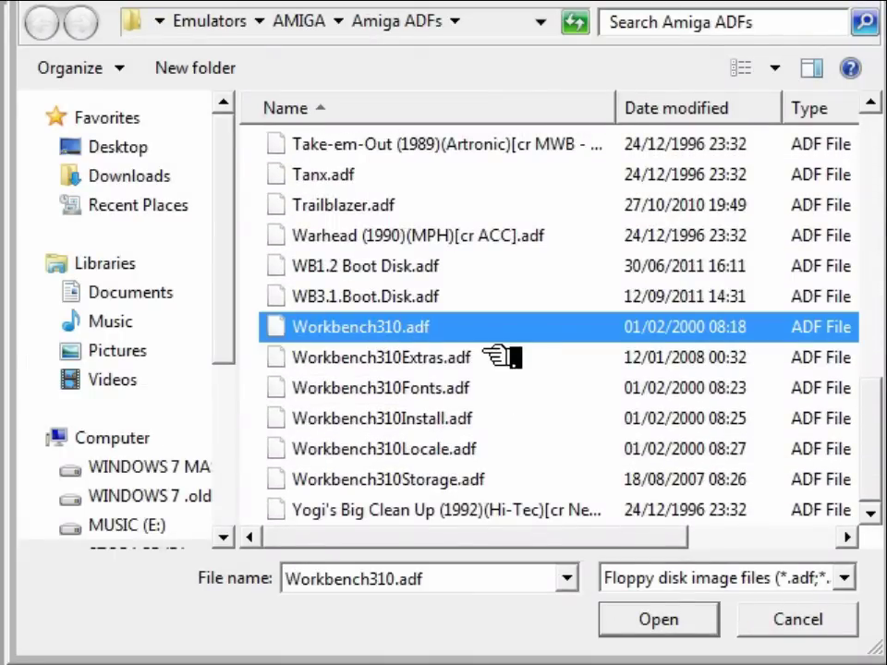
pyautogui.click(445, 358)
pyautogui.click(457, 390)
pyautogui.click(462, 421)
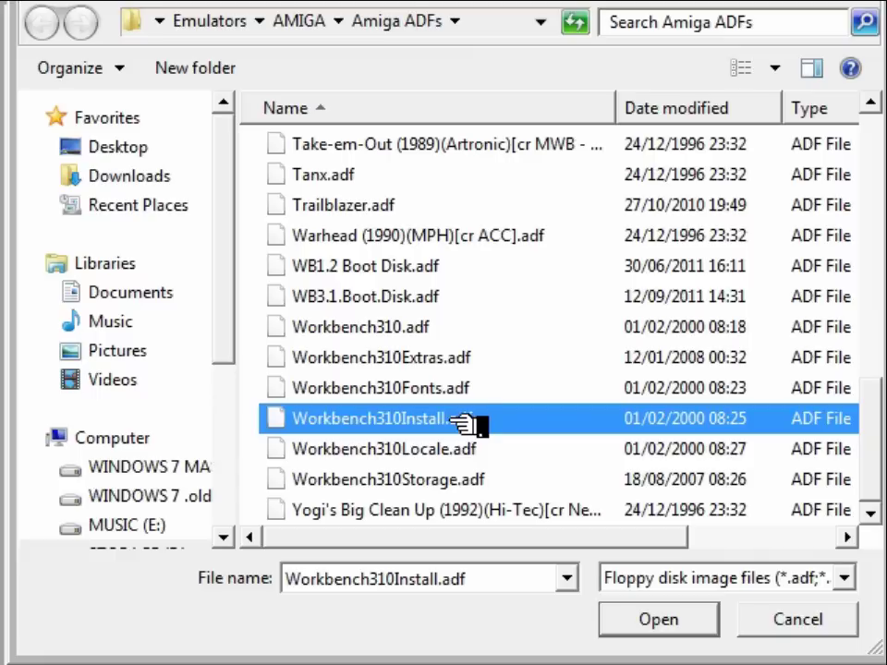
pyautogui.click(467, 451)
pyautogui.click(470, 482)
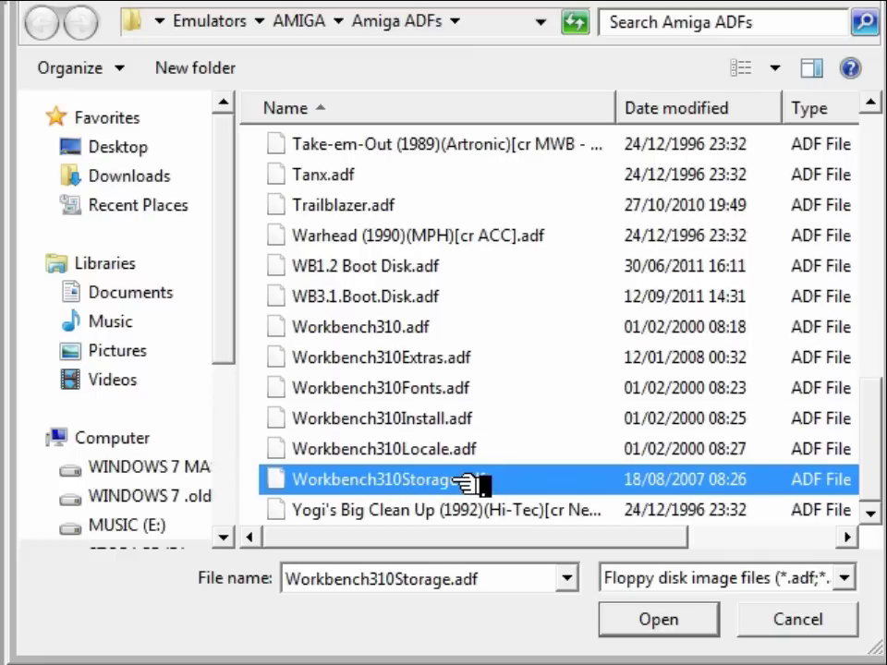
pyautogui.click(457, 360)
pyautogui.click(458, 389)
pyautogui.click(454, 450)
pyautogui.click(454, 479)
pyautogui.click(432, 360)
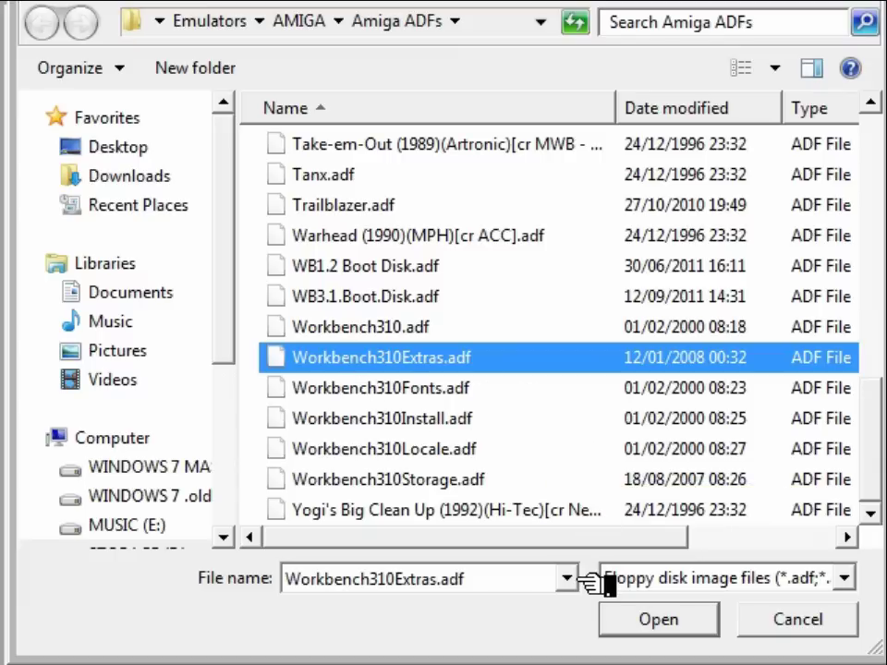
pyautogui.click(780, 622)
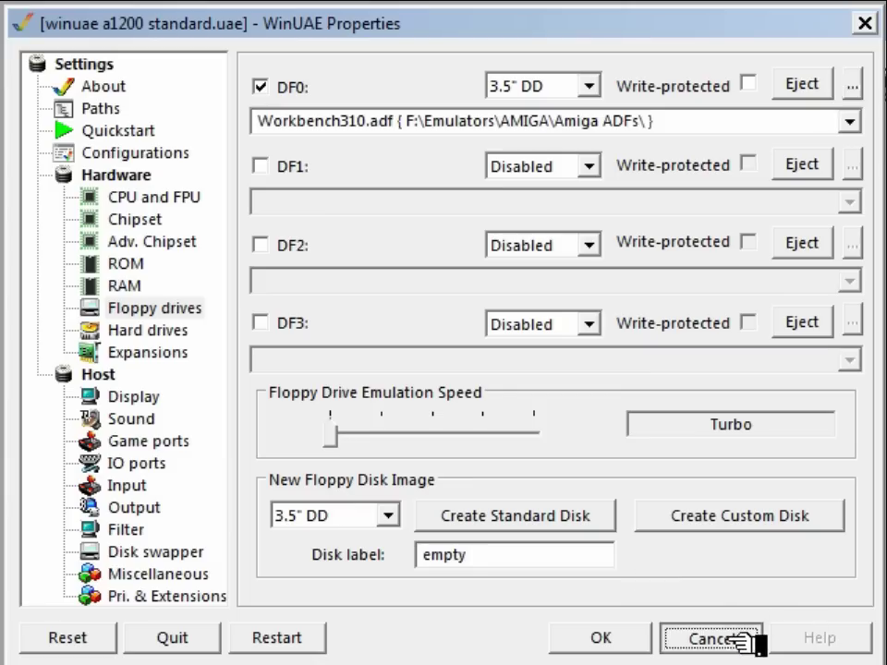